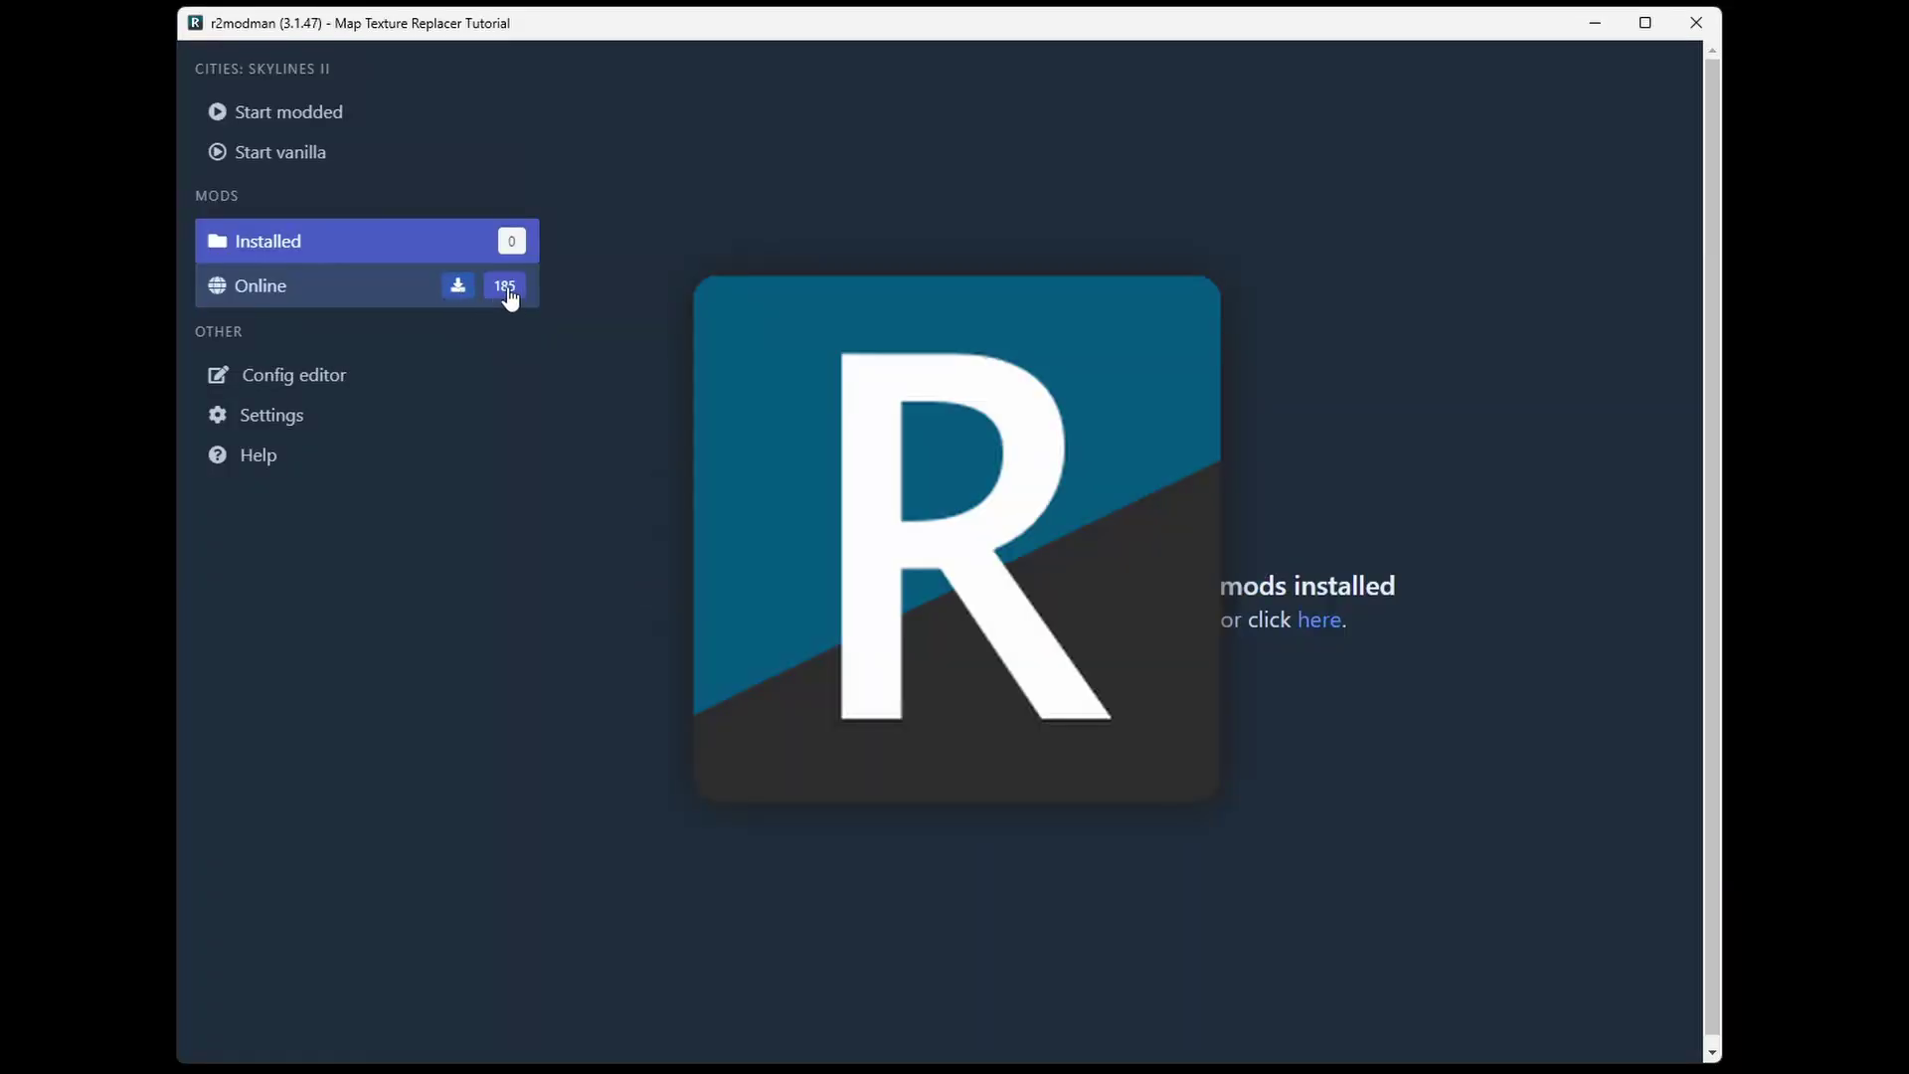
Step: Search the online mods in r2modman for 'map texture'
click(507, 294)
click(977, 96)
text(m)
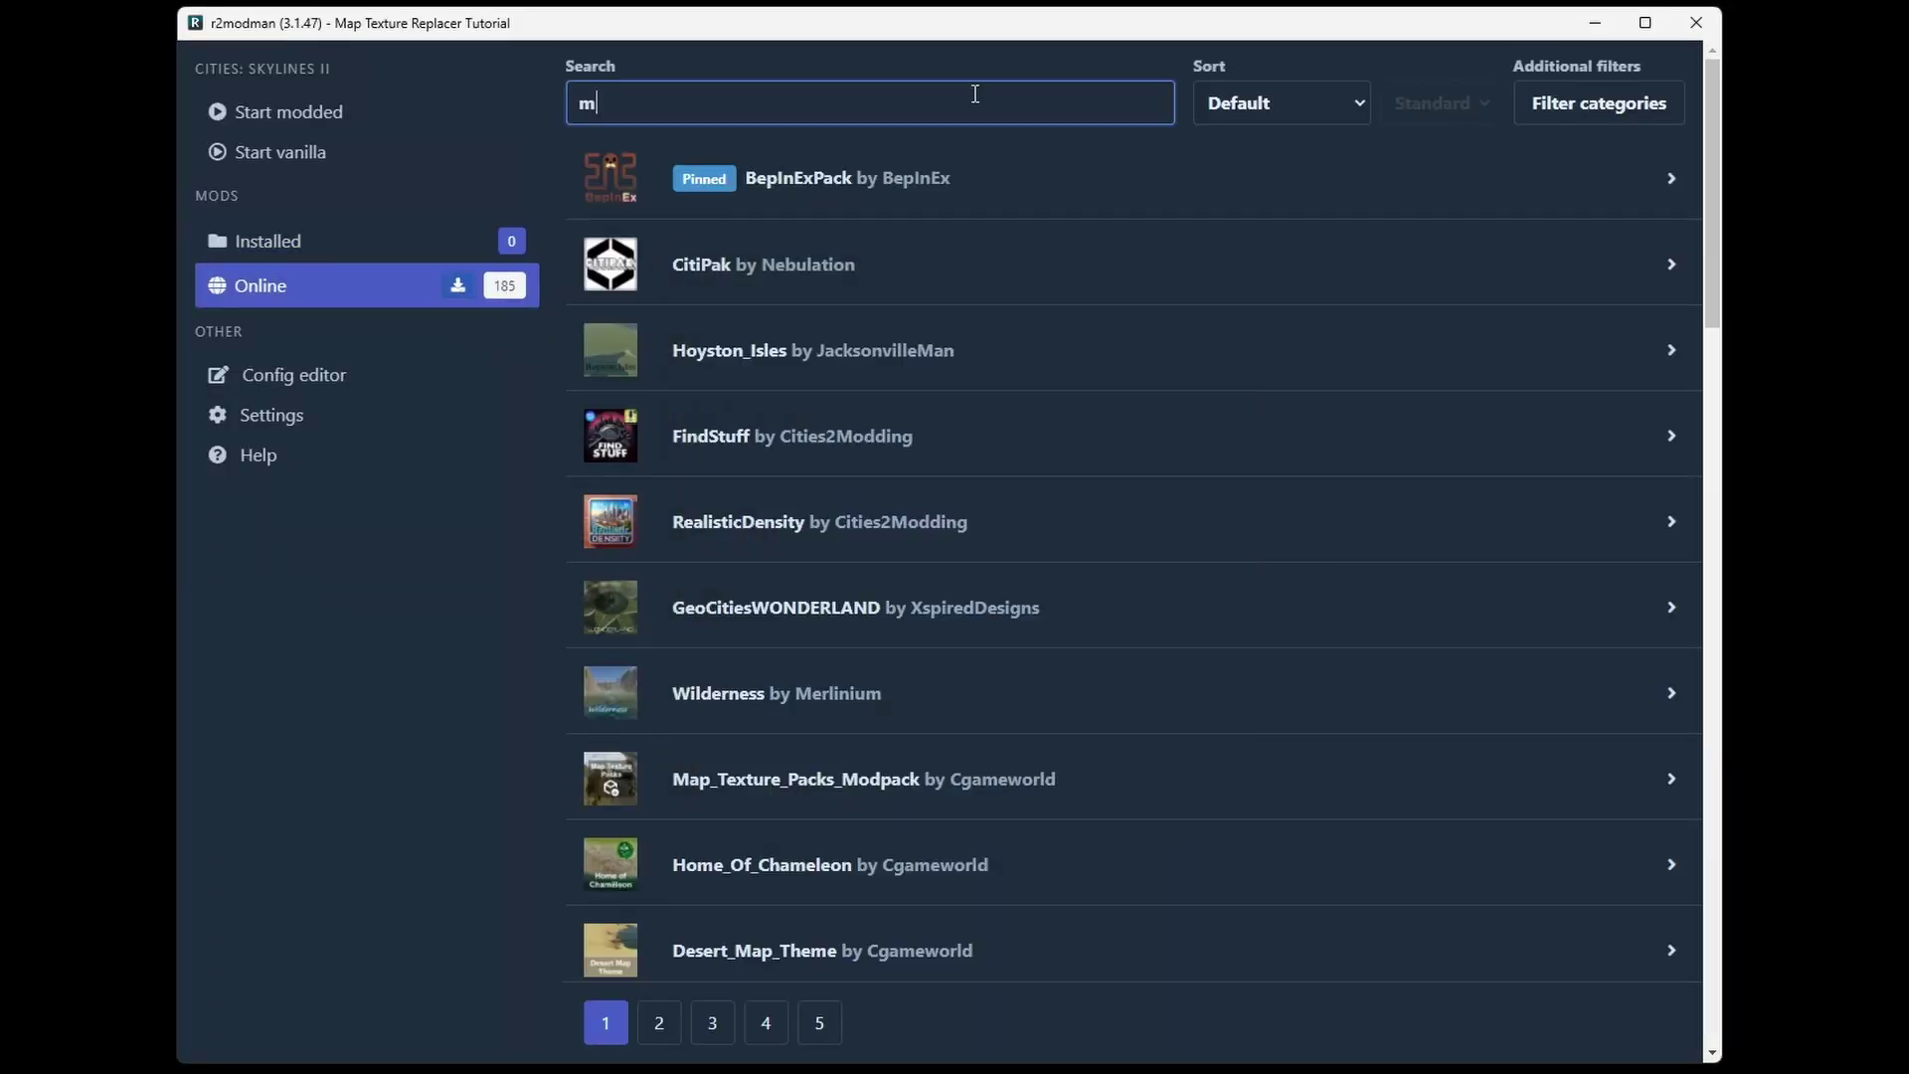
text(ap te)
text(xture)
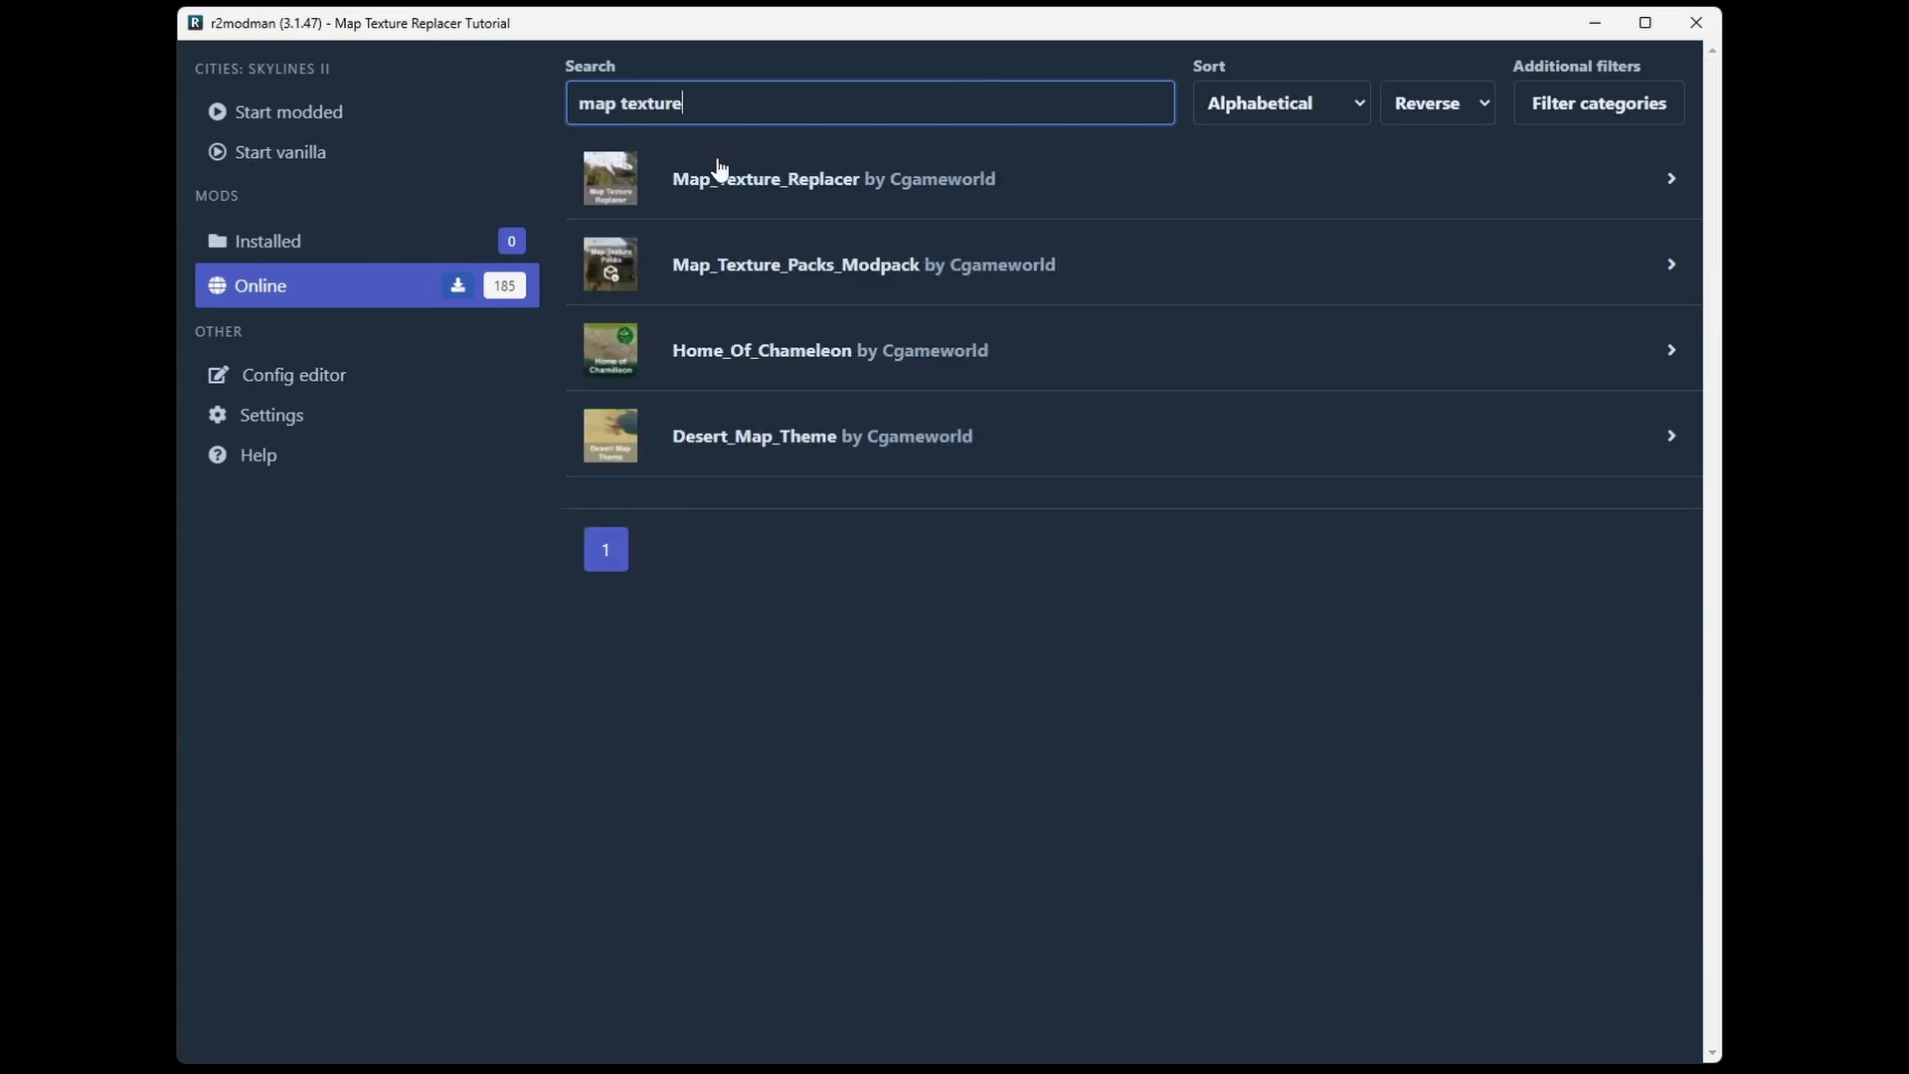
key(alt+Tab)
key(alt+Tab)
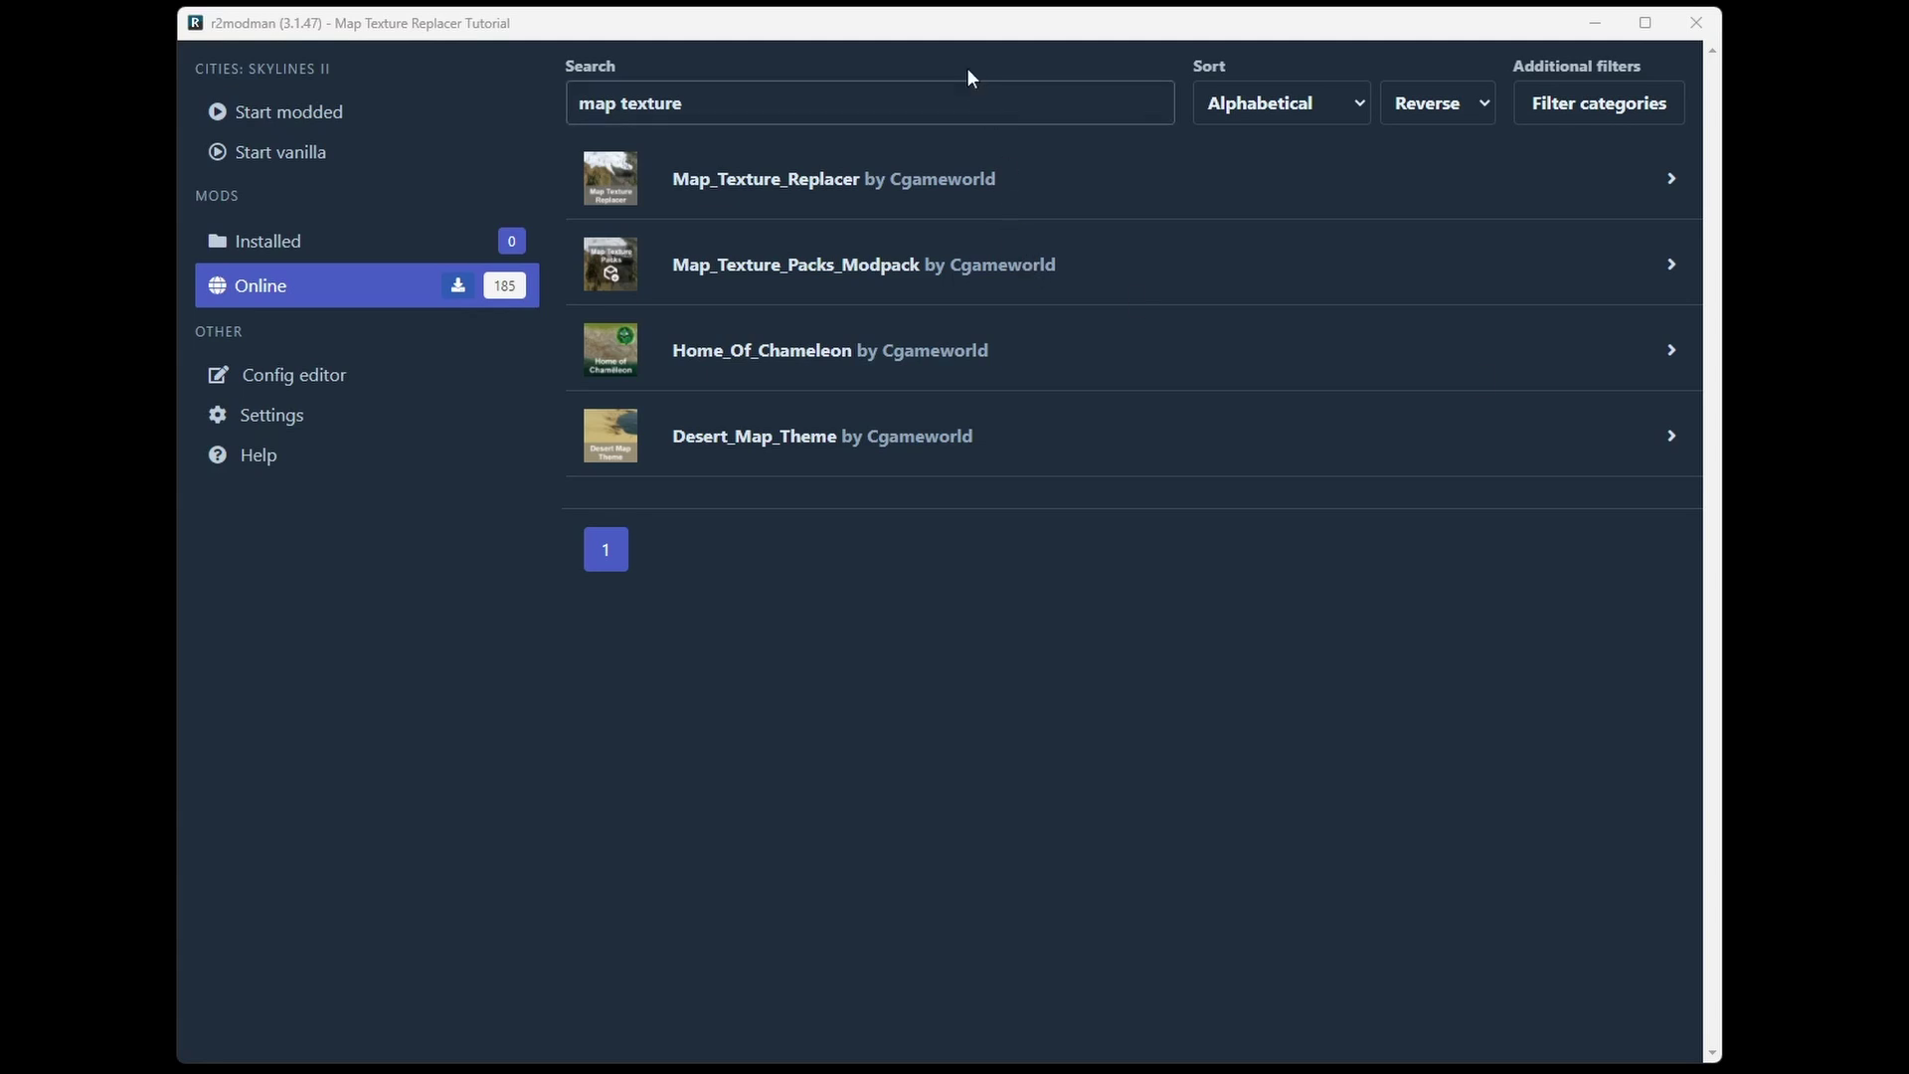
Step: Install Map_Texture_Replacer with its dependencies and expand Map_Texture_Packs_Modpack's details
click(844, 192)
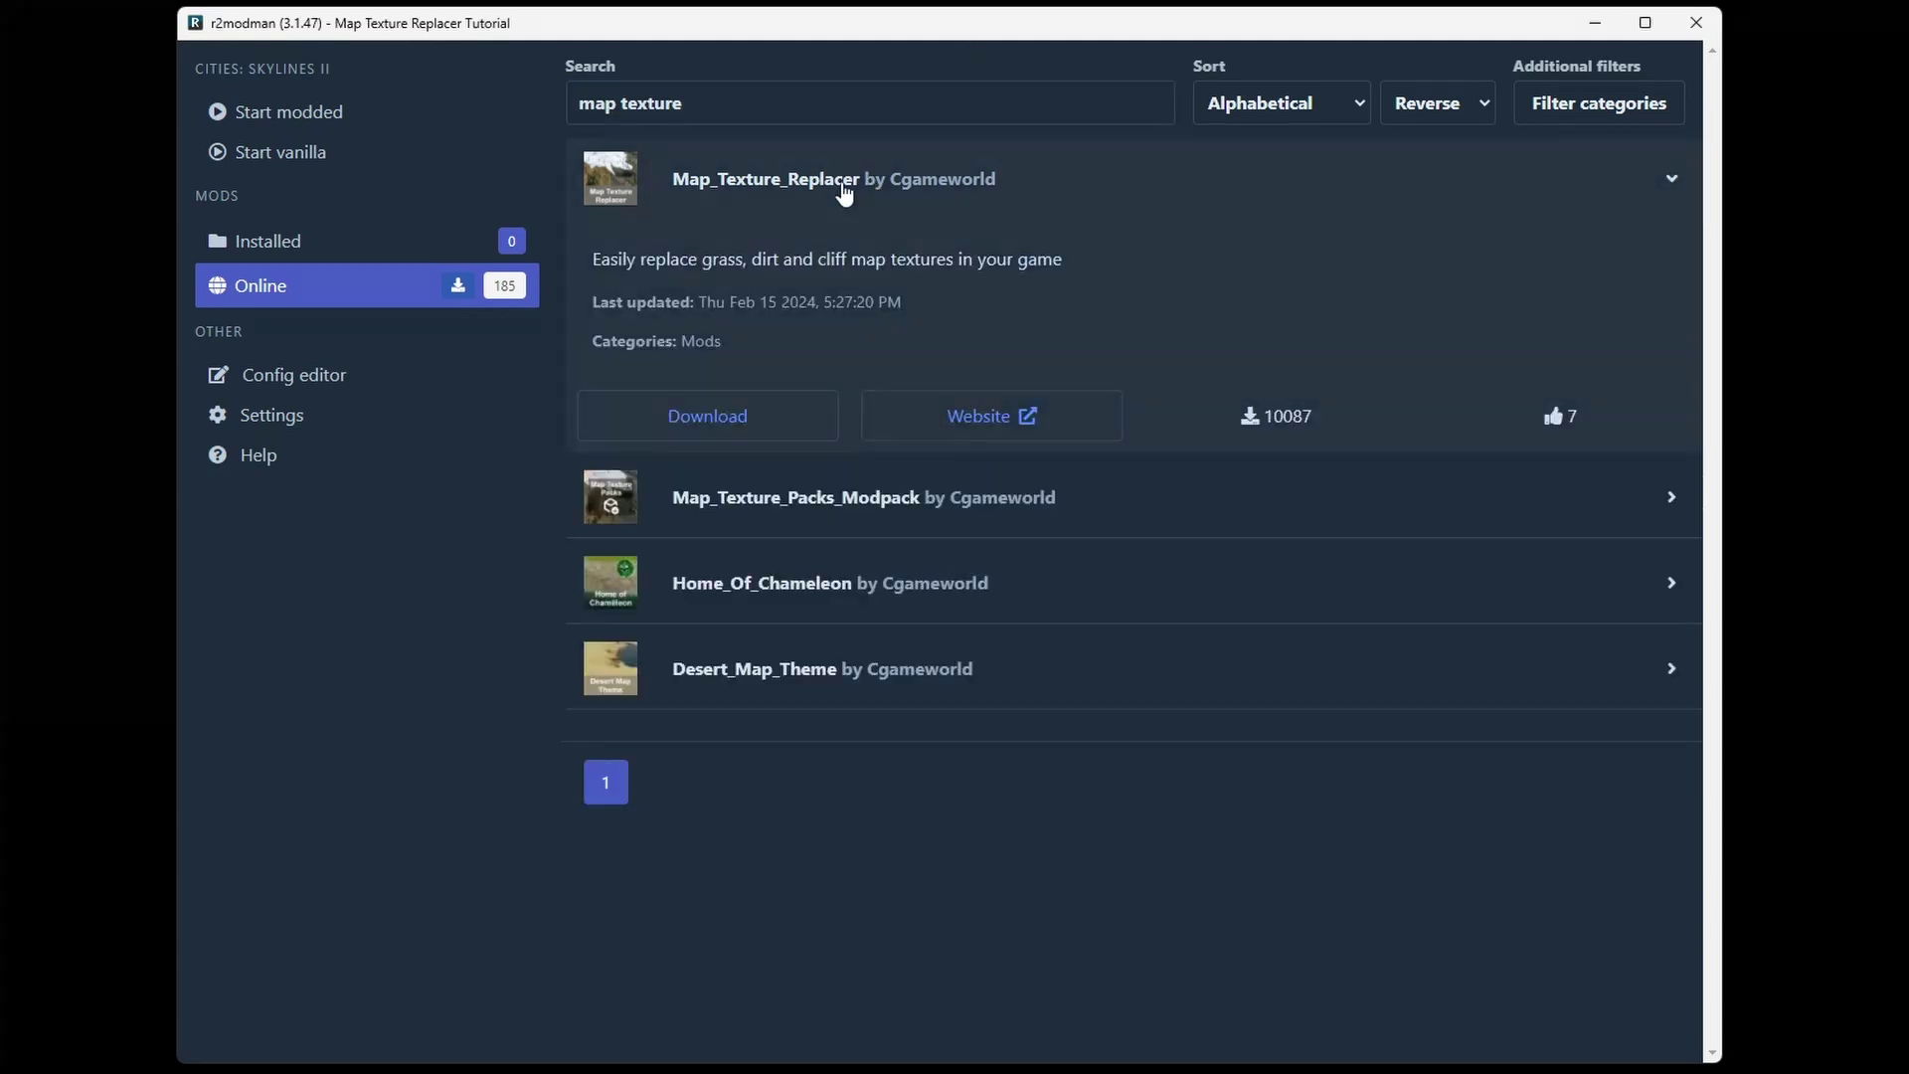
click(754, 409)
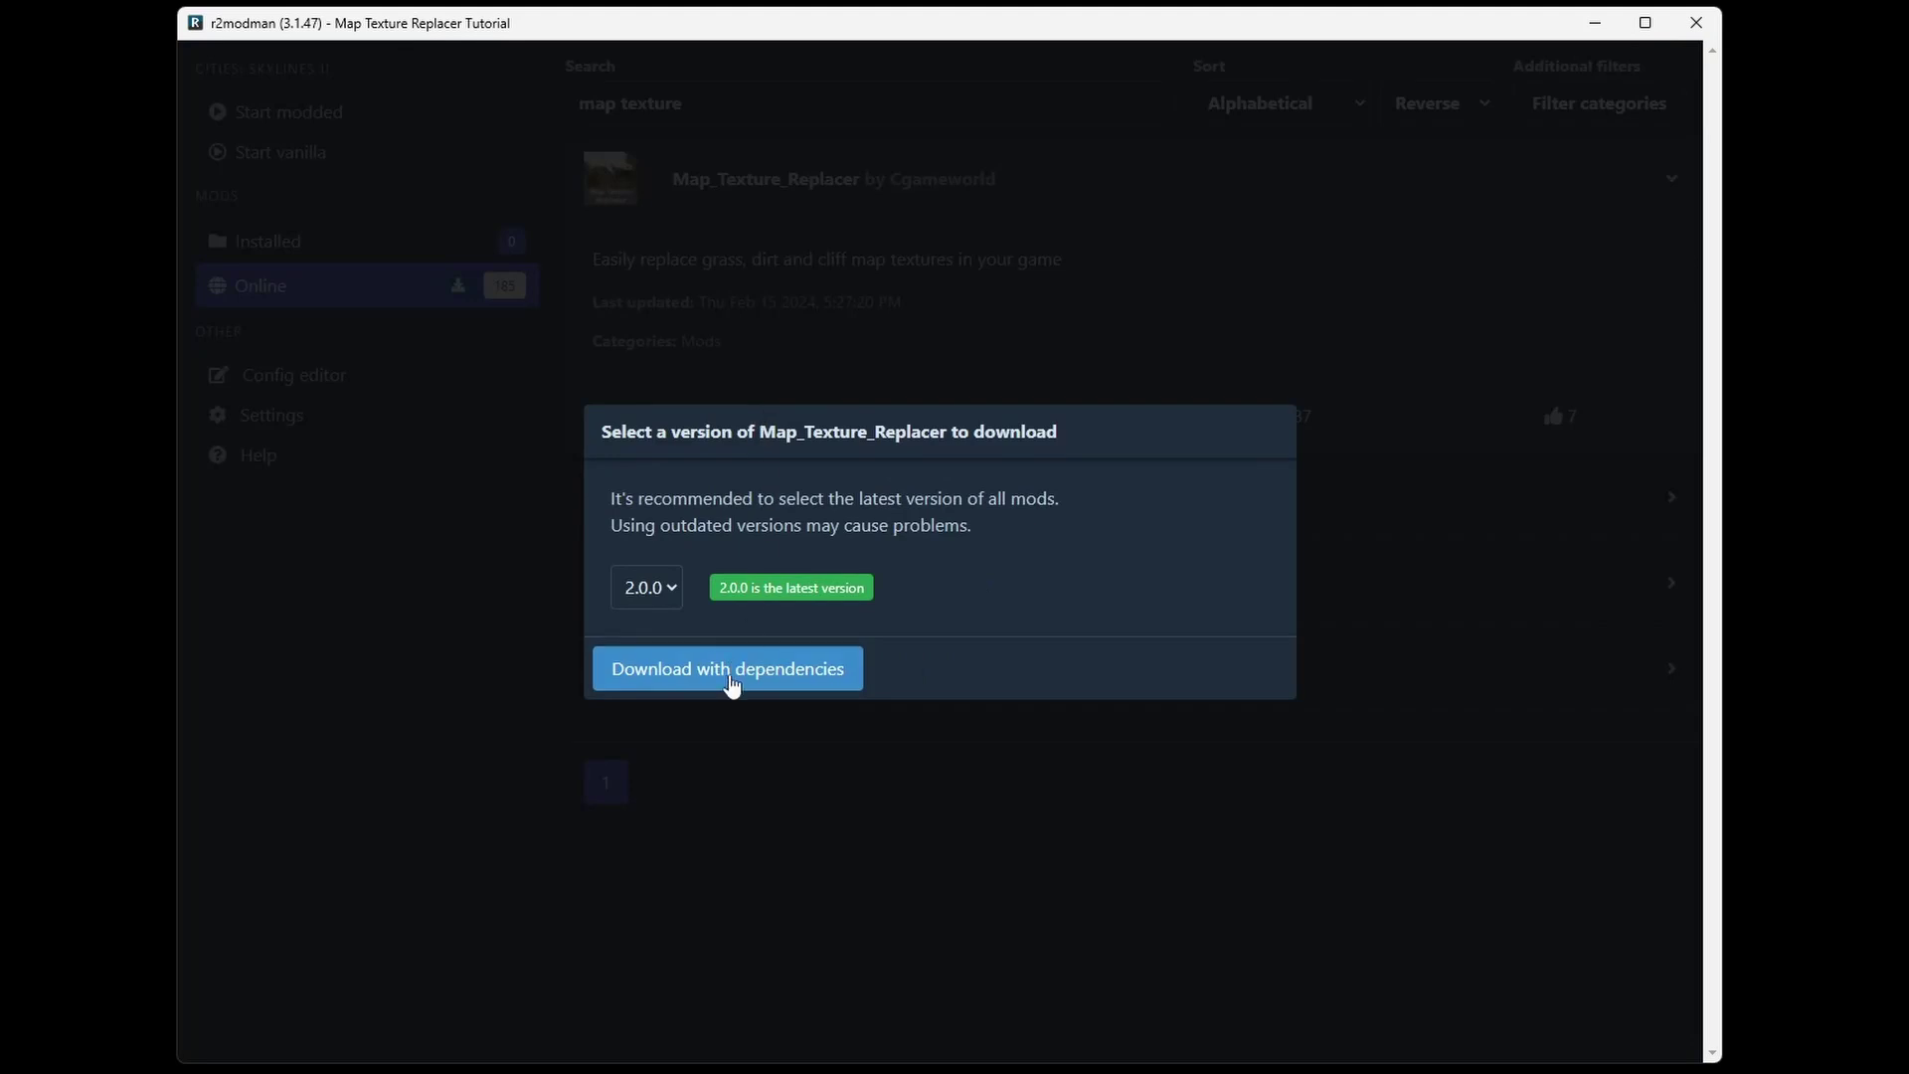
click(732, 685)
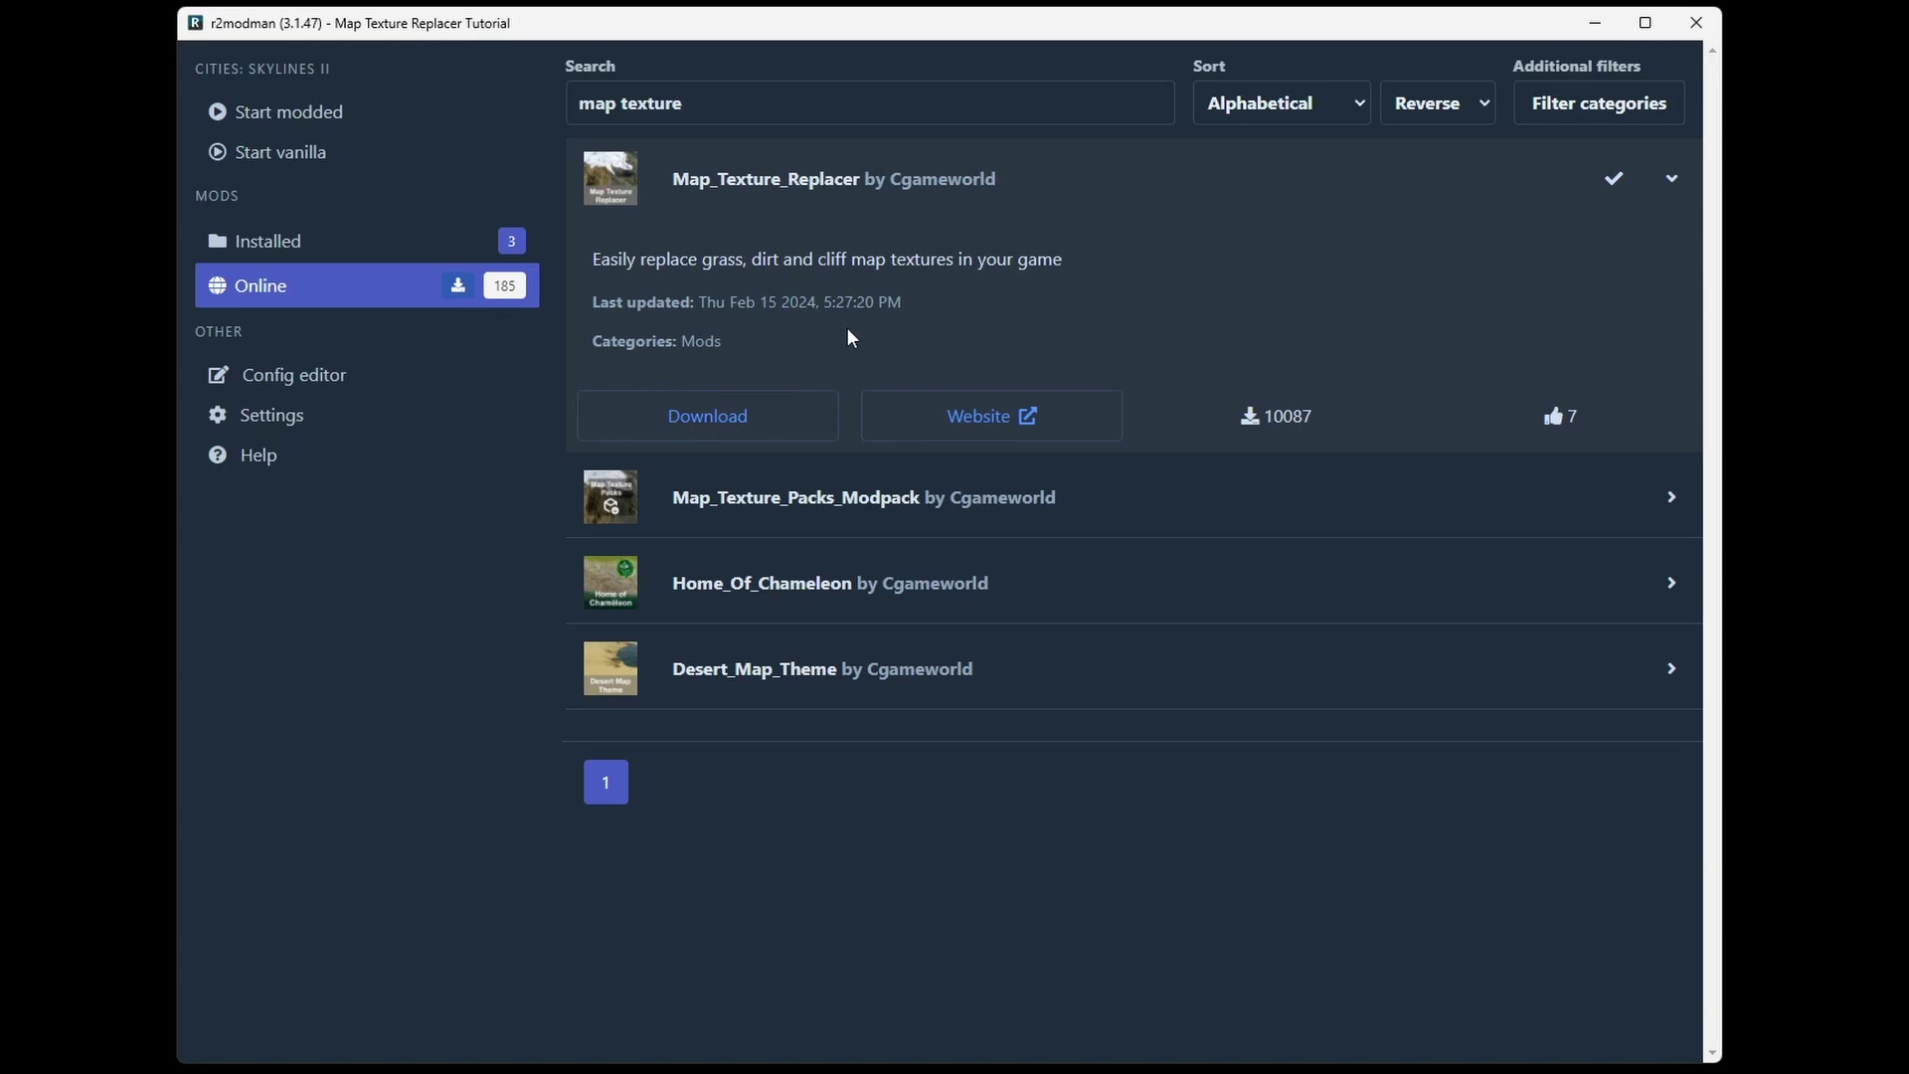
click(845, 514)
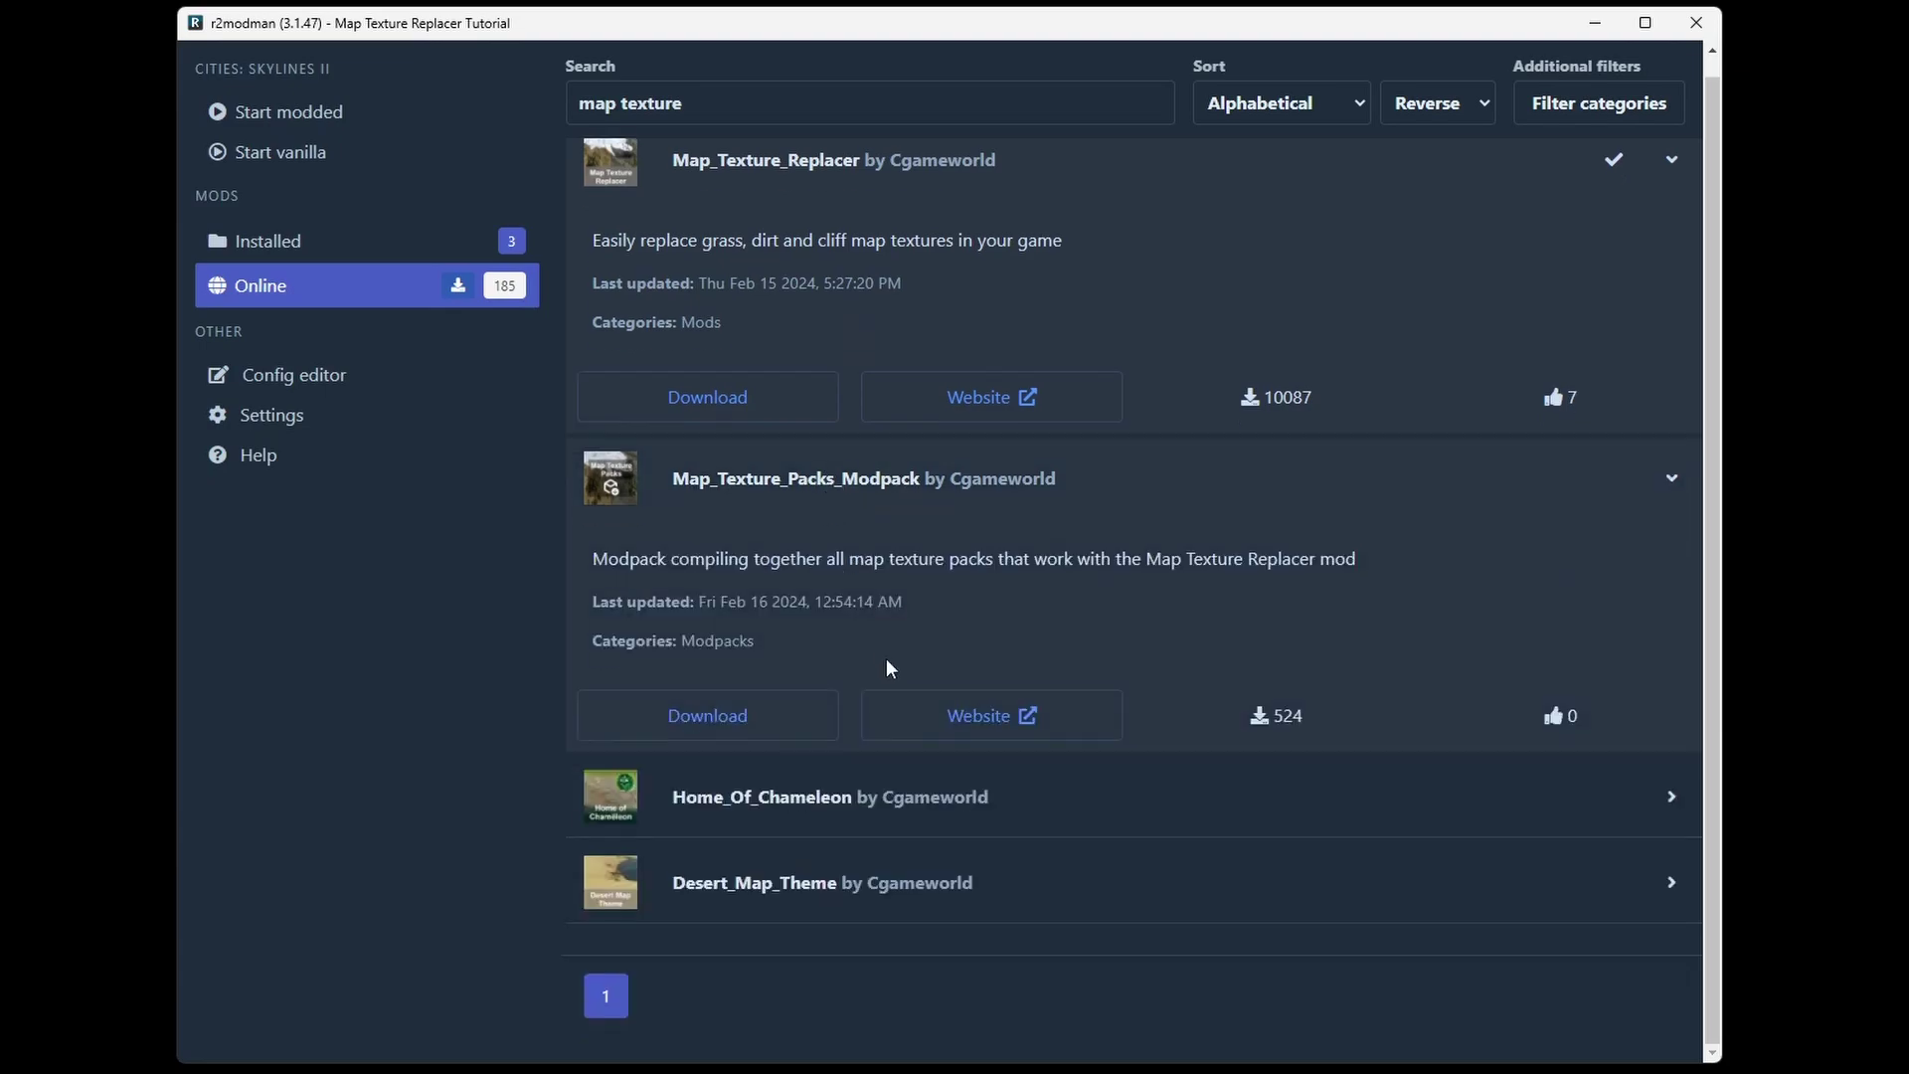
Step: Review the modpack's Thunderstore page and Desert_Map_Theme dependency, then install it with the mod manager
click(916, 723)
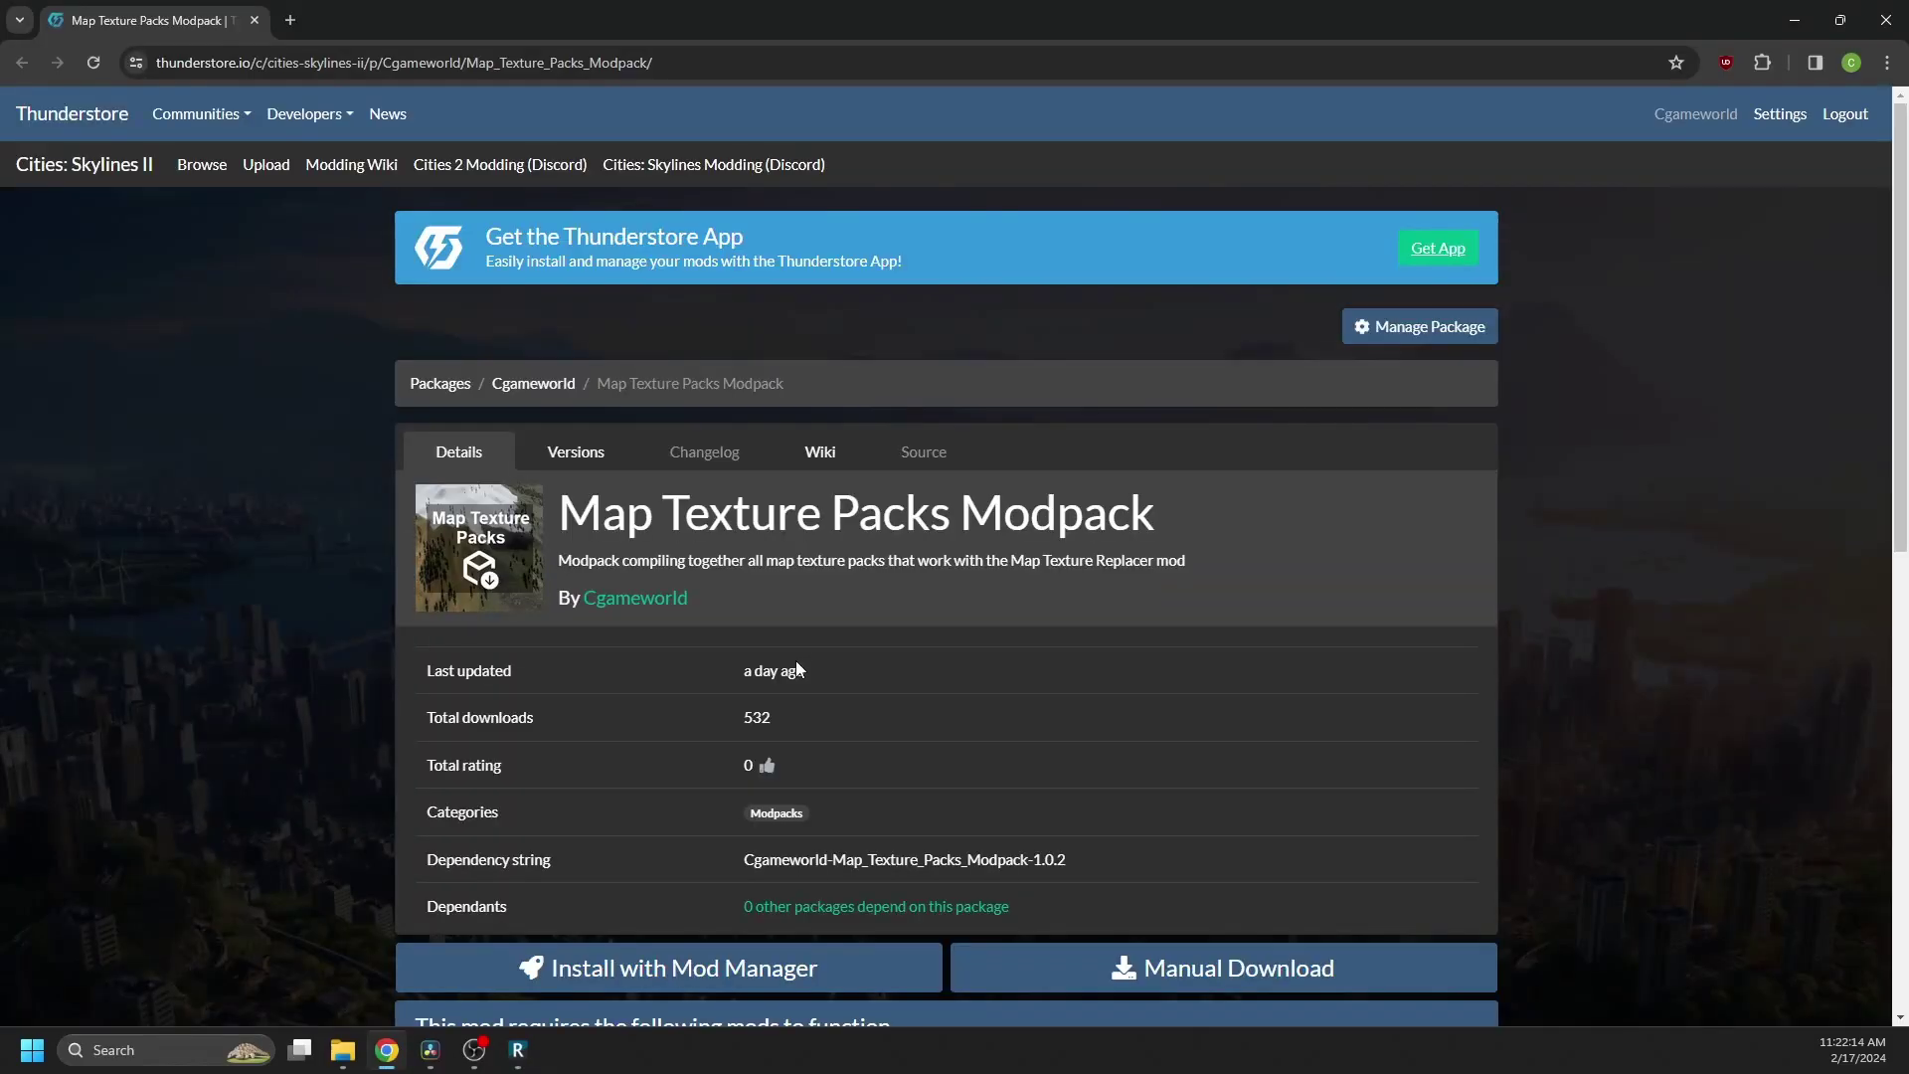
key(alt+Tab)
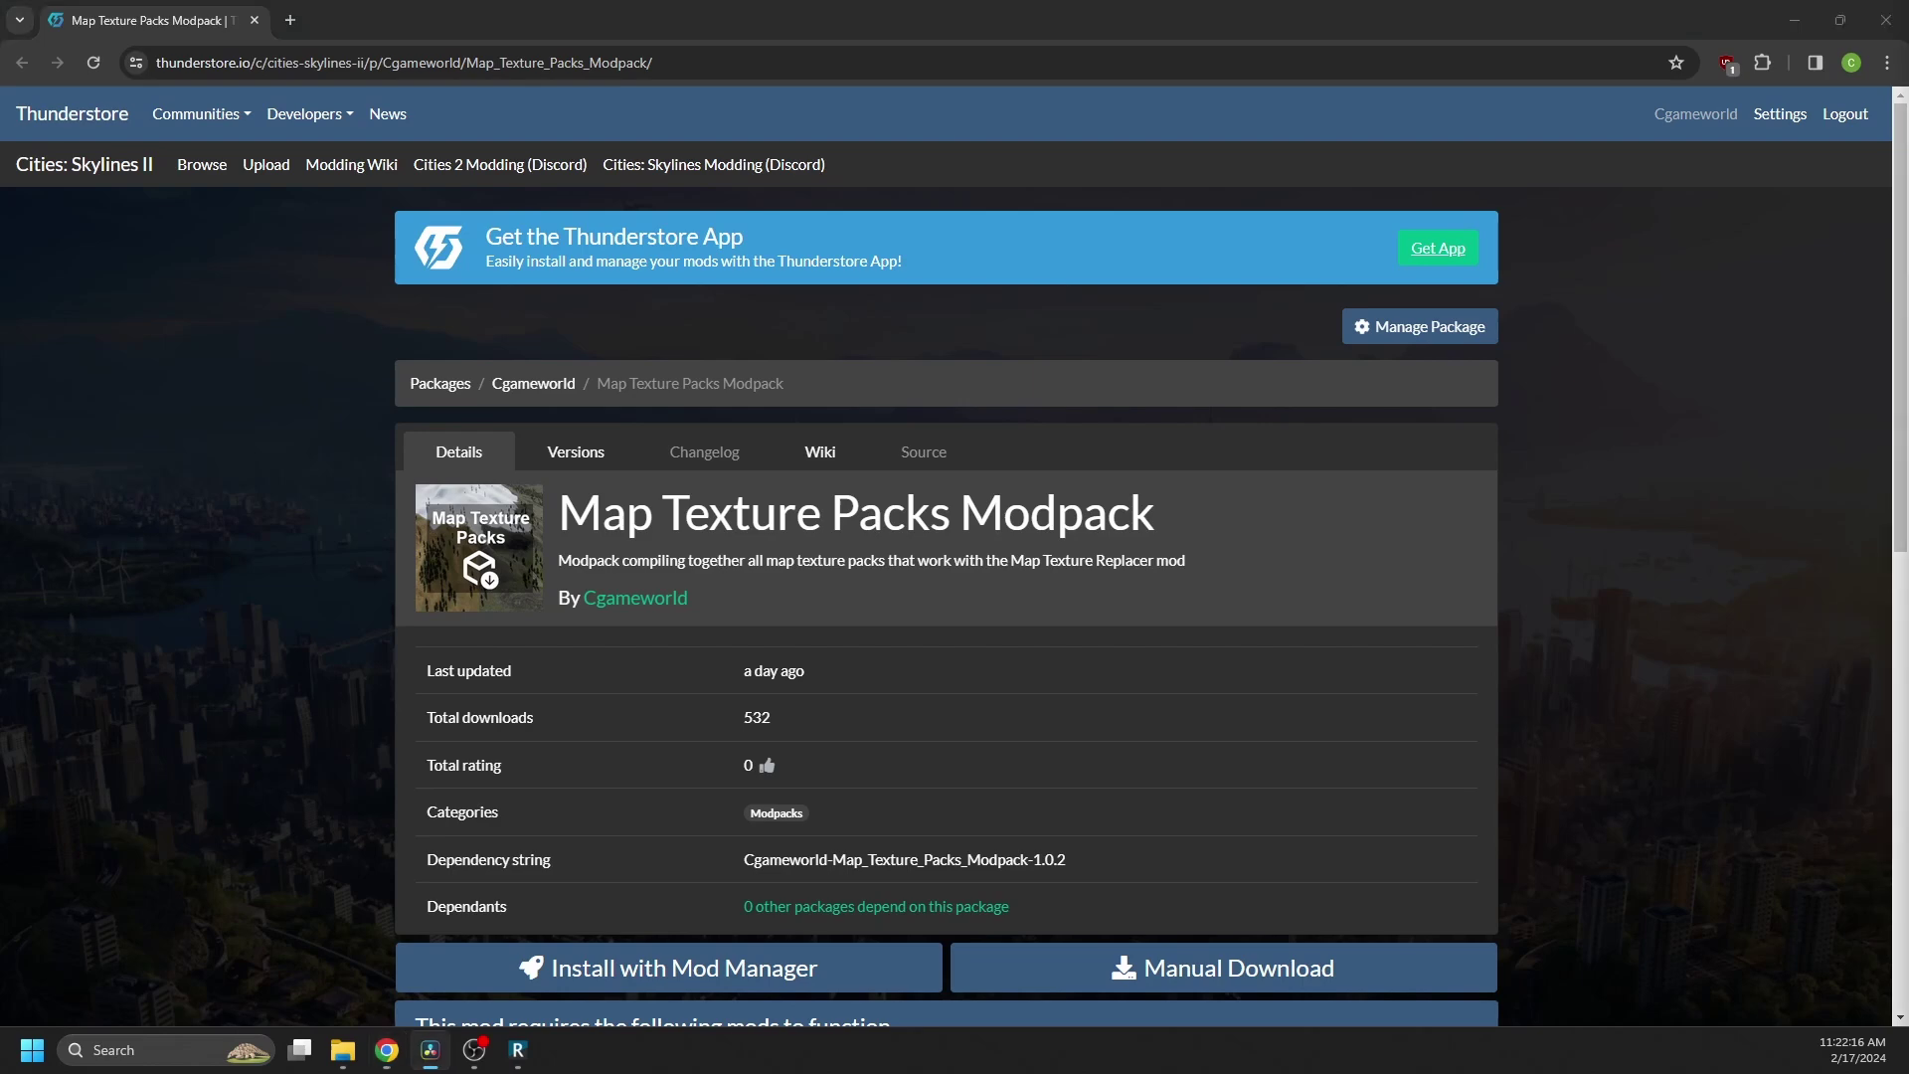
scroll(885, 664, down, 7)
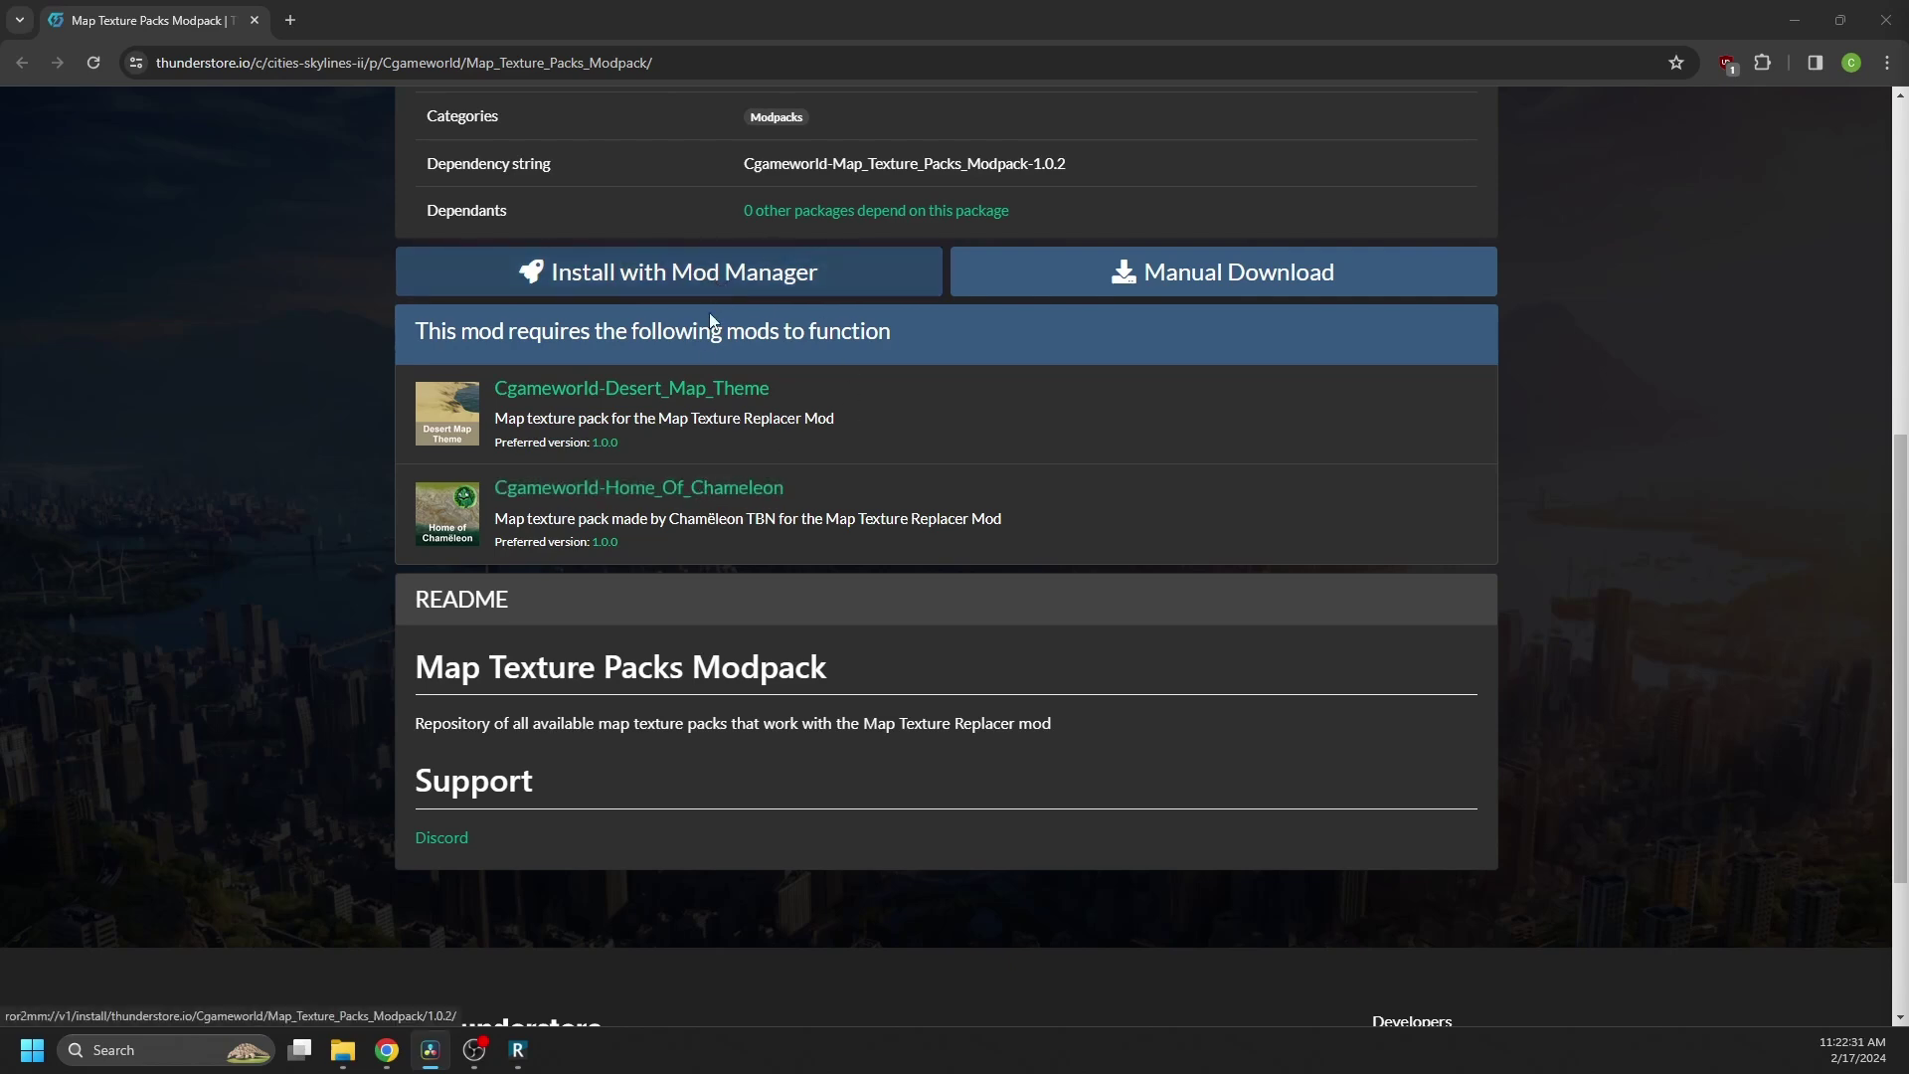
click(681, 397)
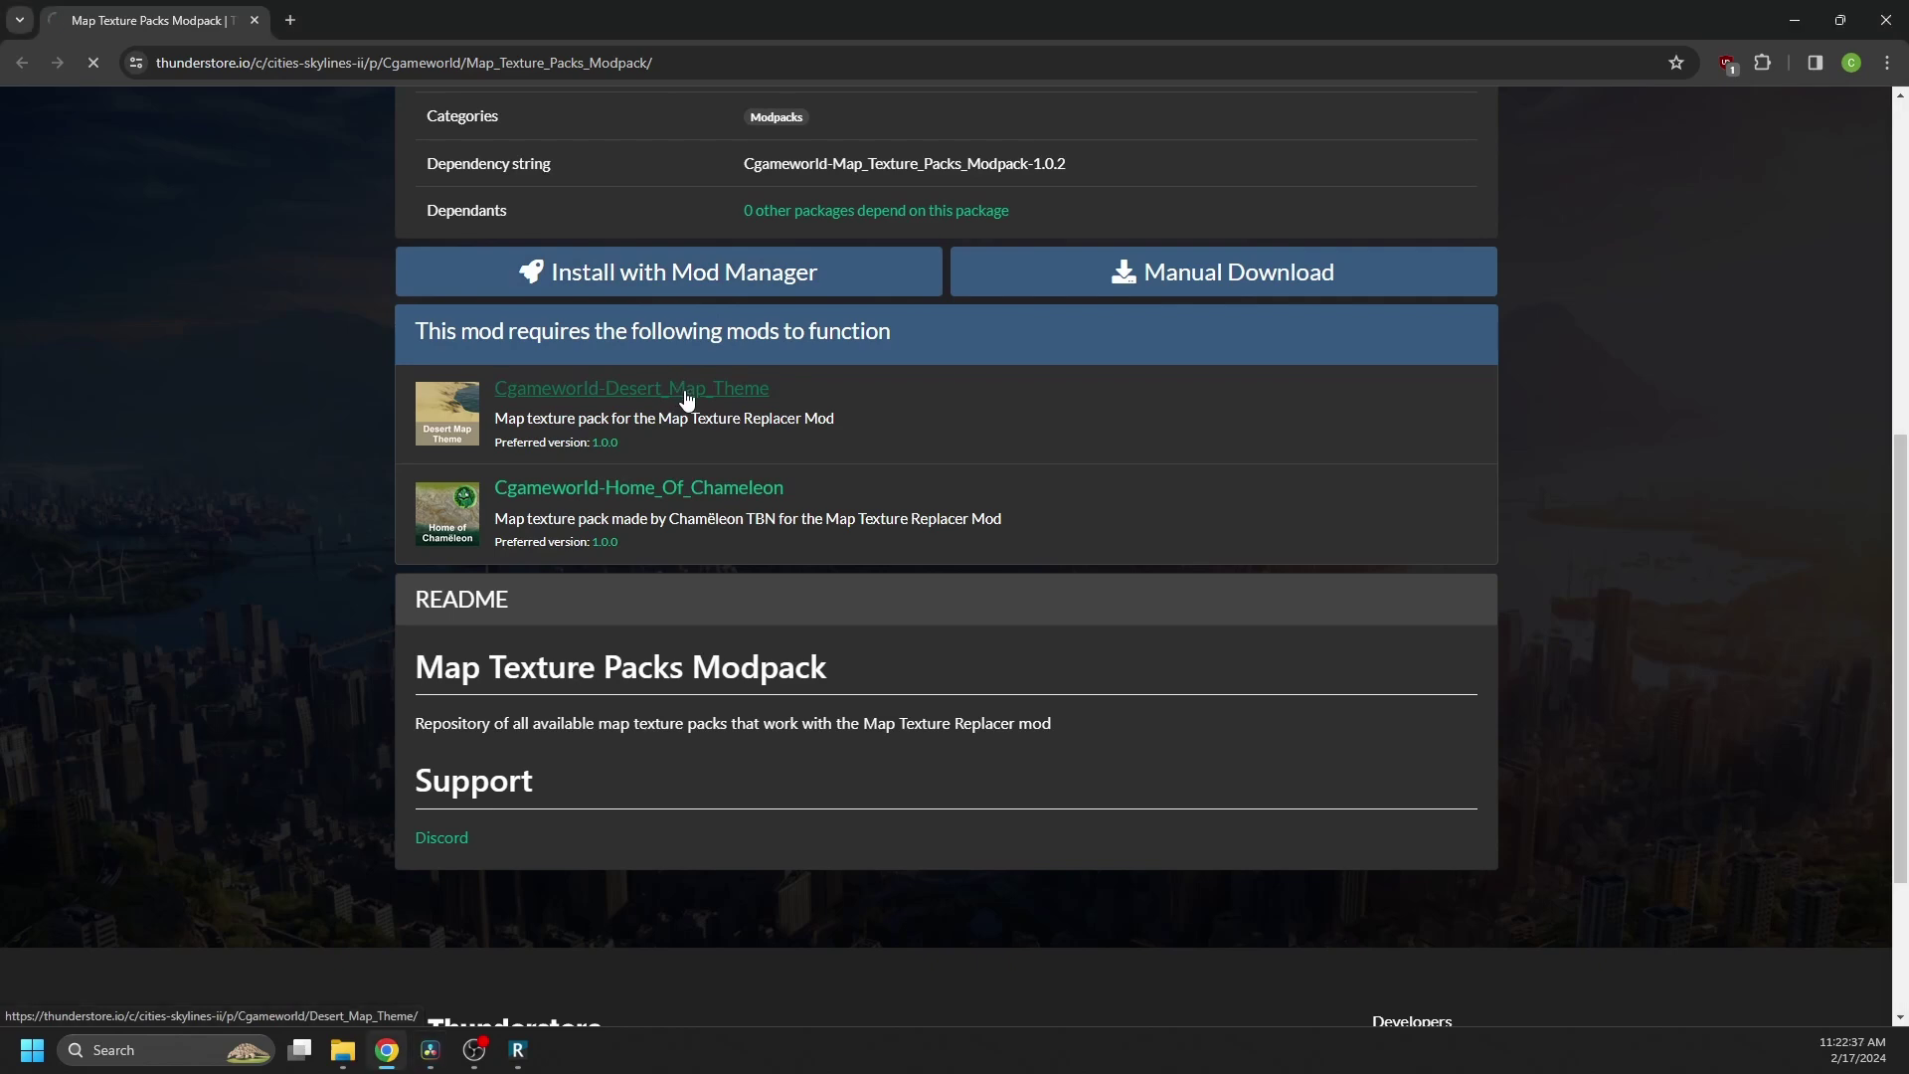
scroll(670, 636, down, 3)
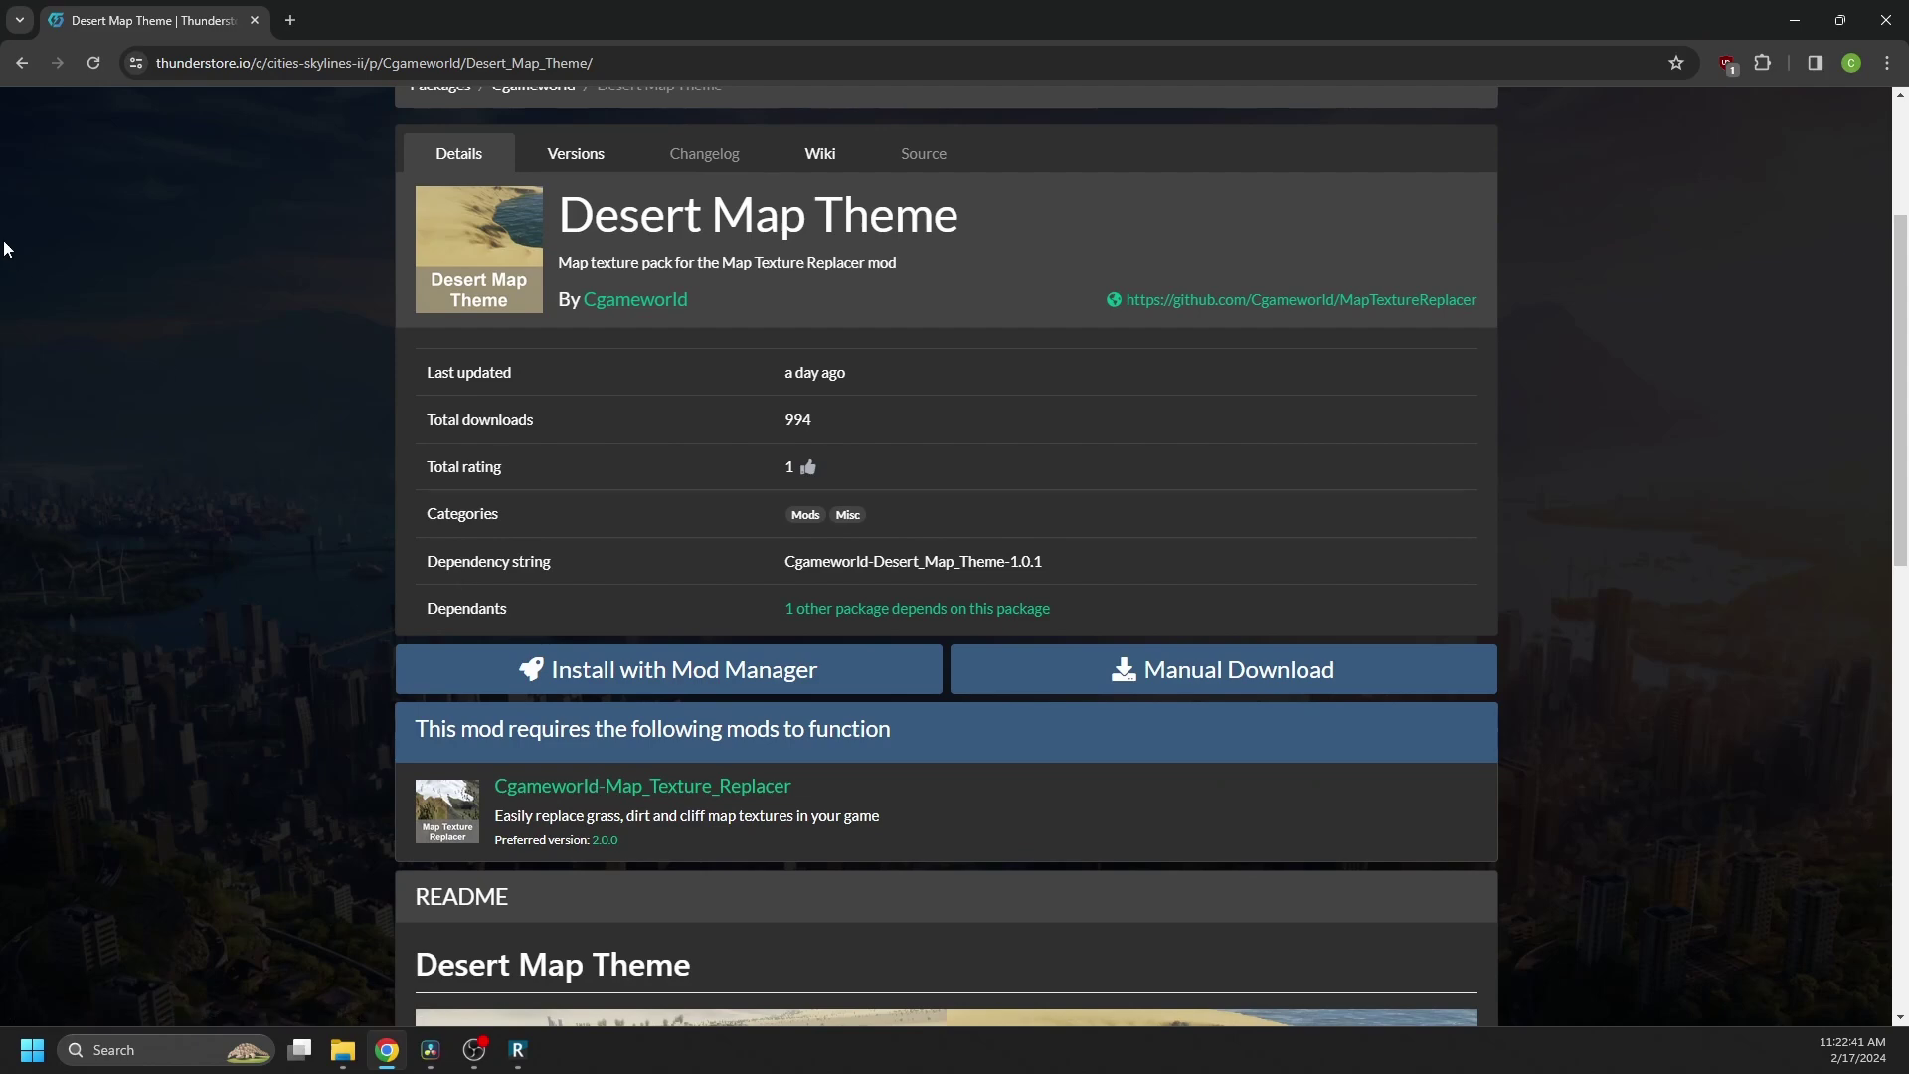
click(21, 62)
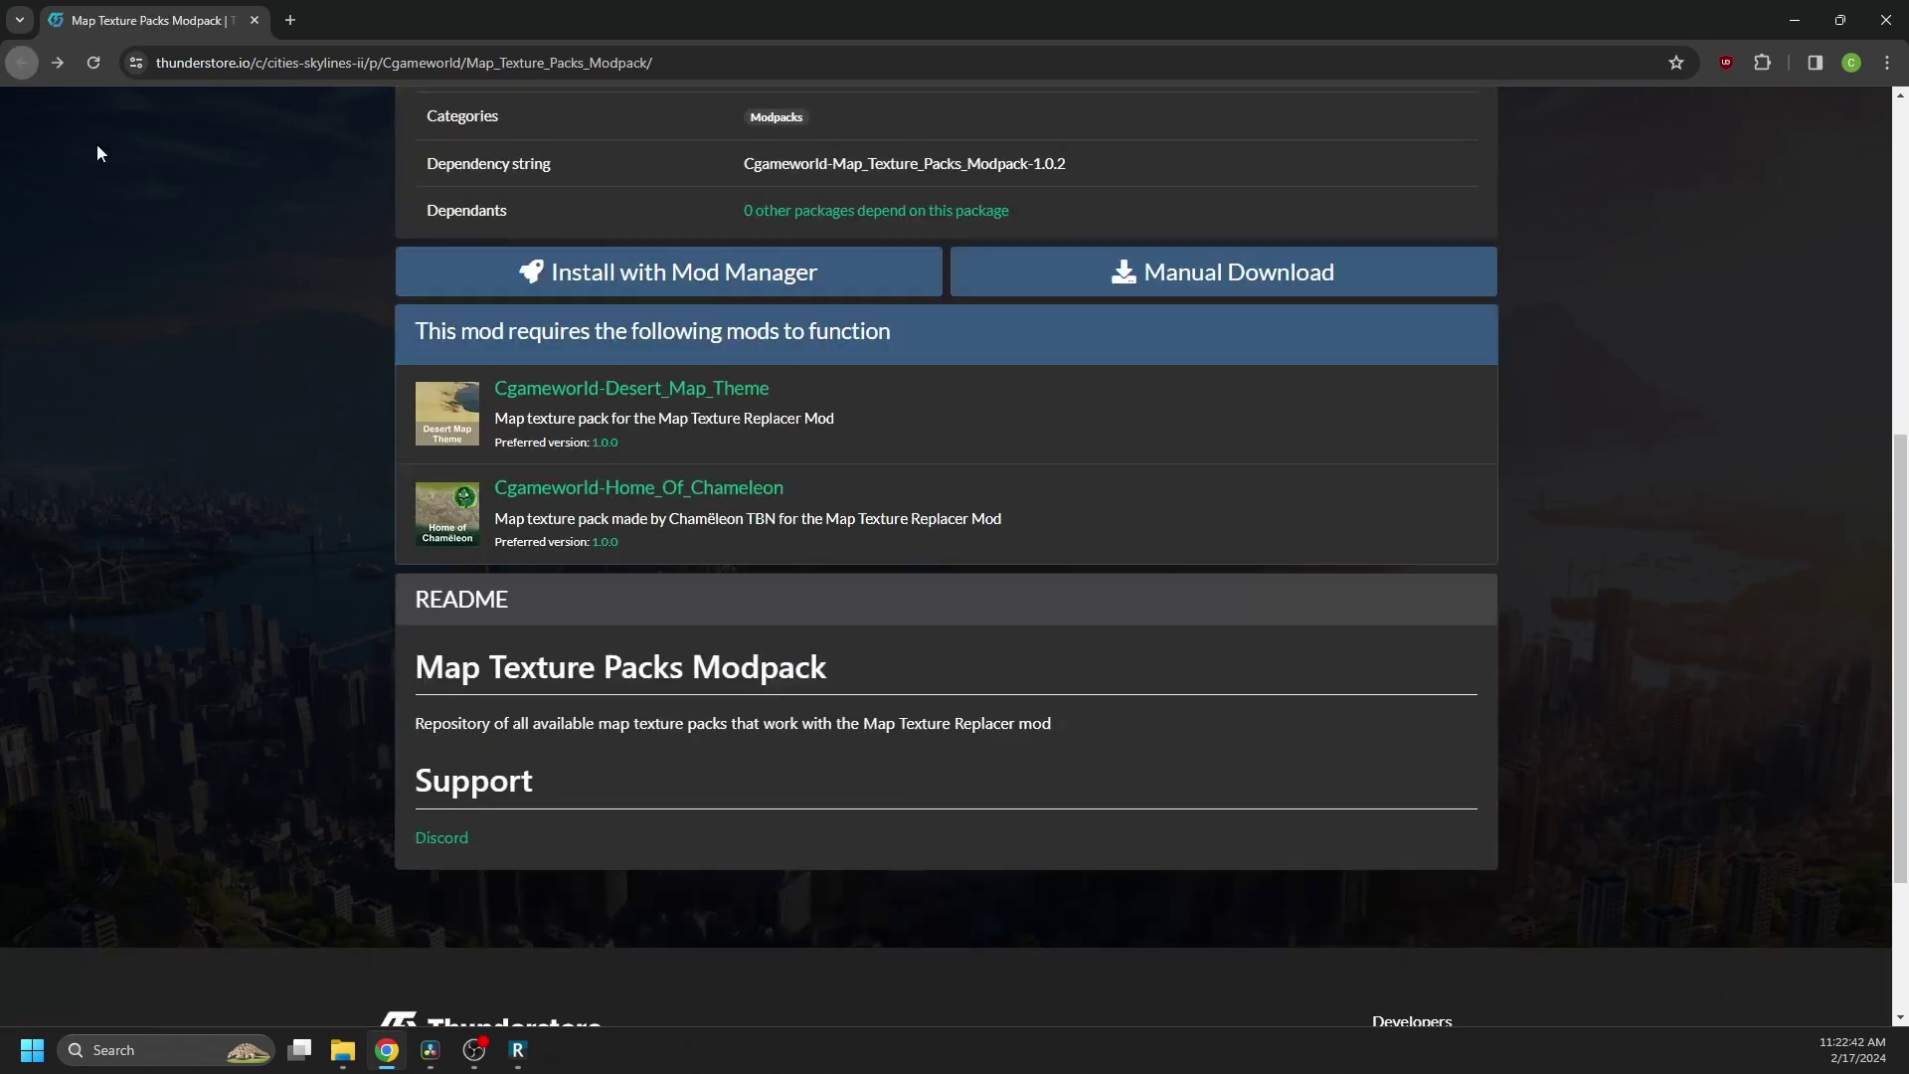
click(636, 275)
Step: Hand the modpack install to r2modman, check the six installed mods, and launch the game modded
click(1028, 246)
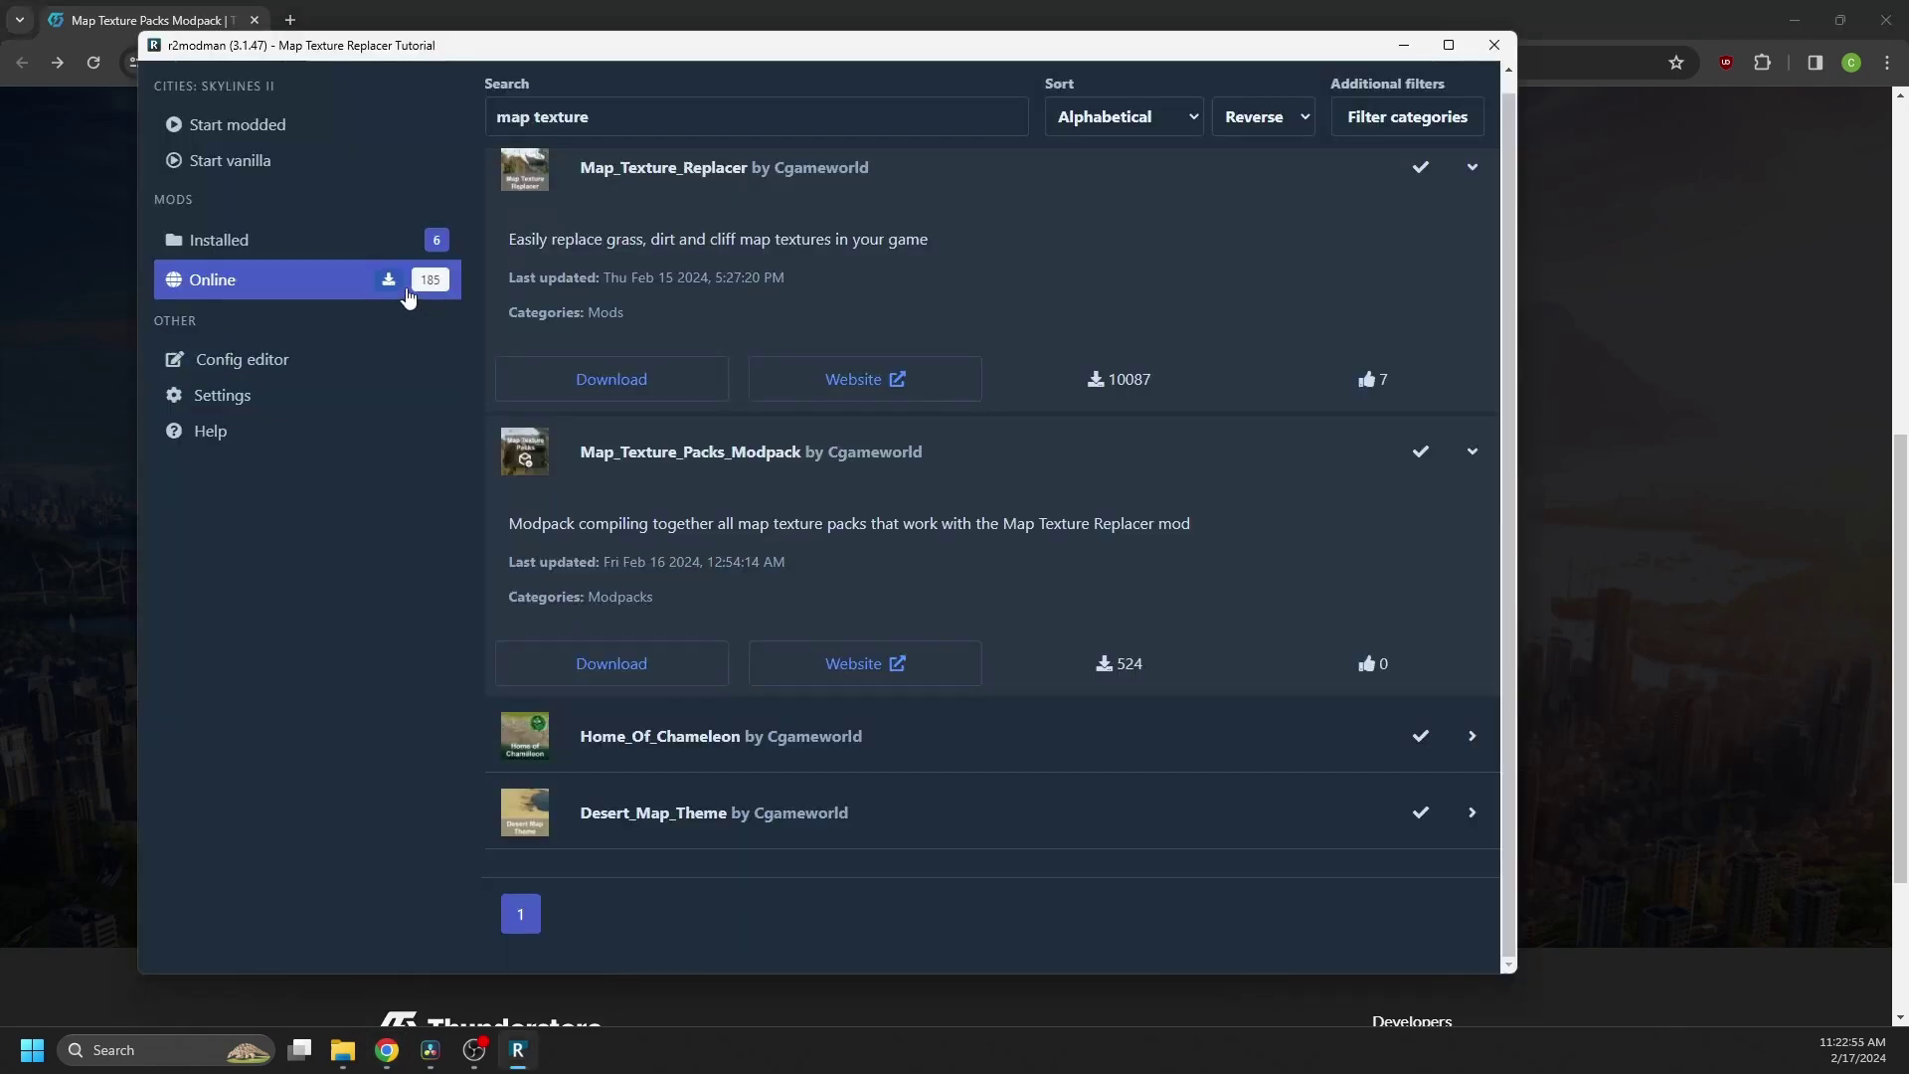
click(362, 257)
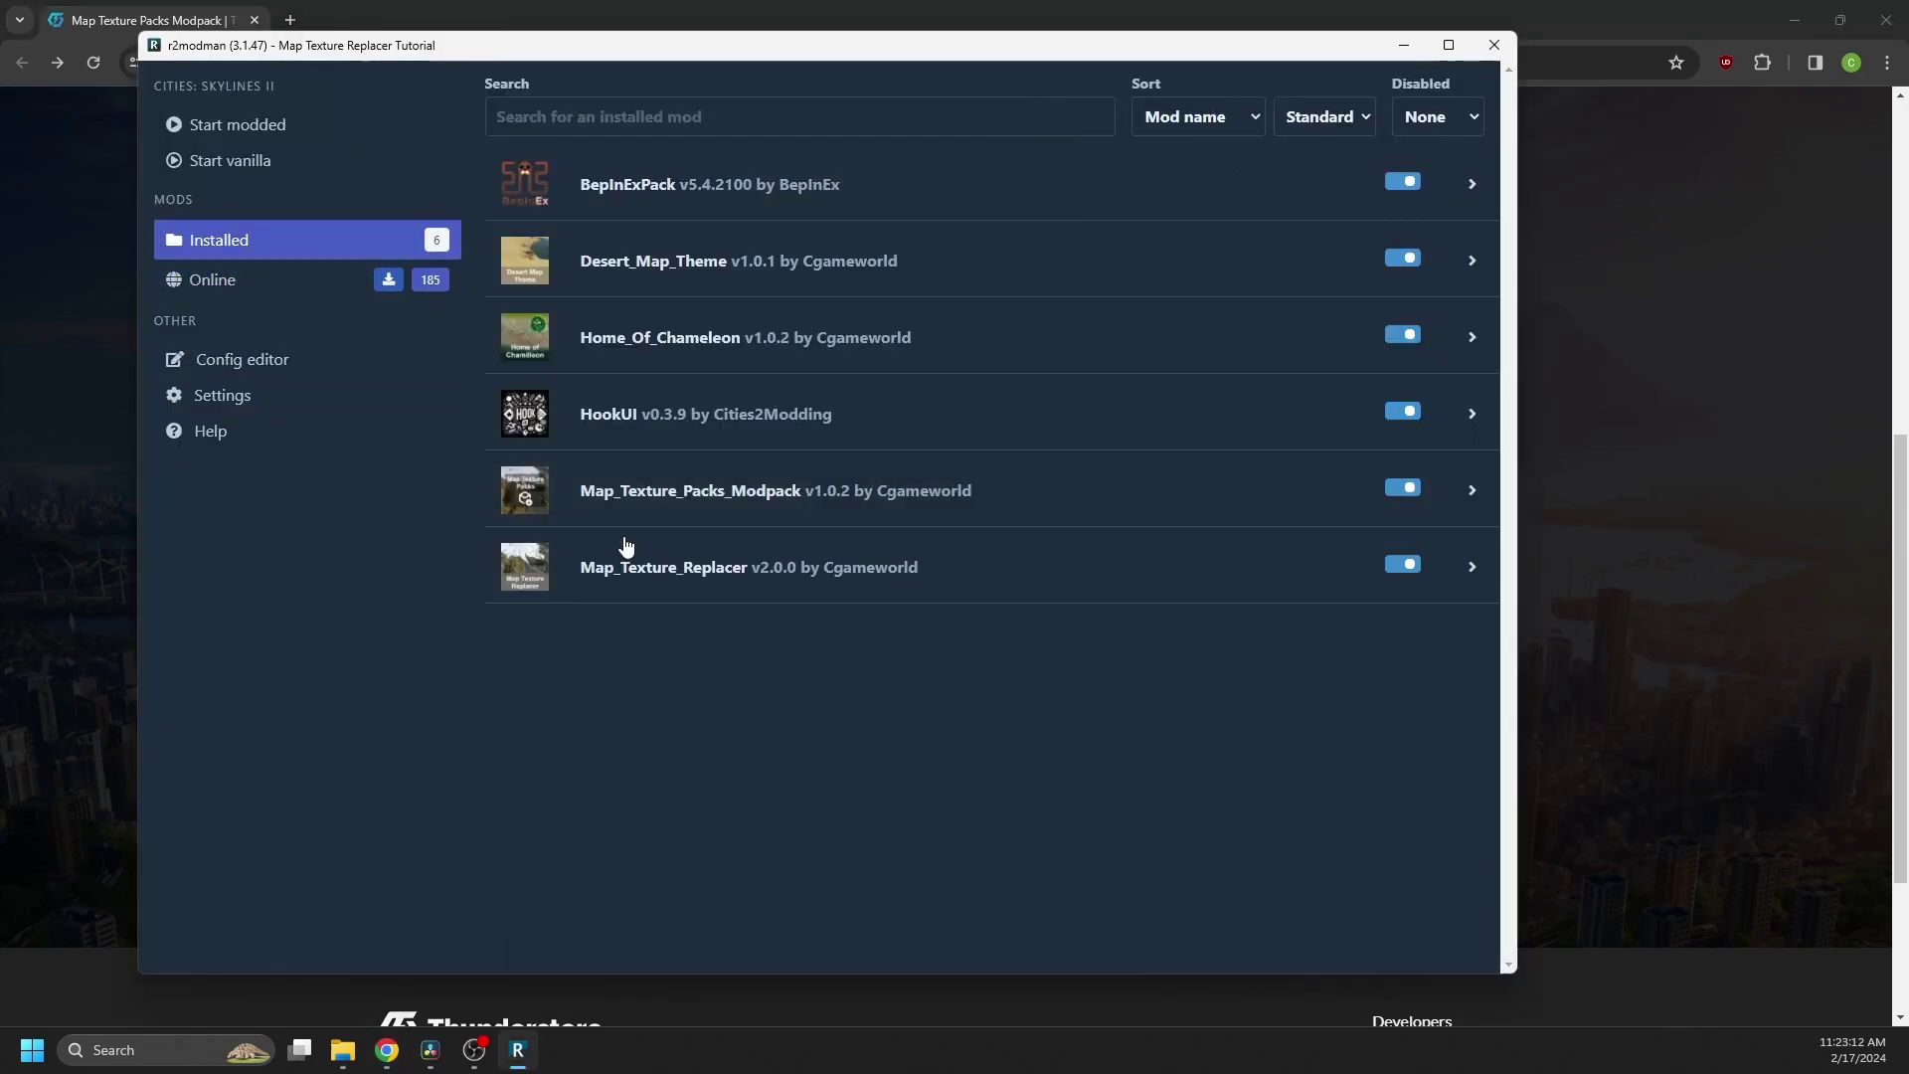
click(284, 129)
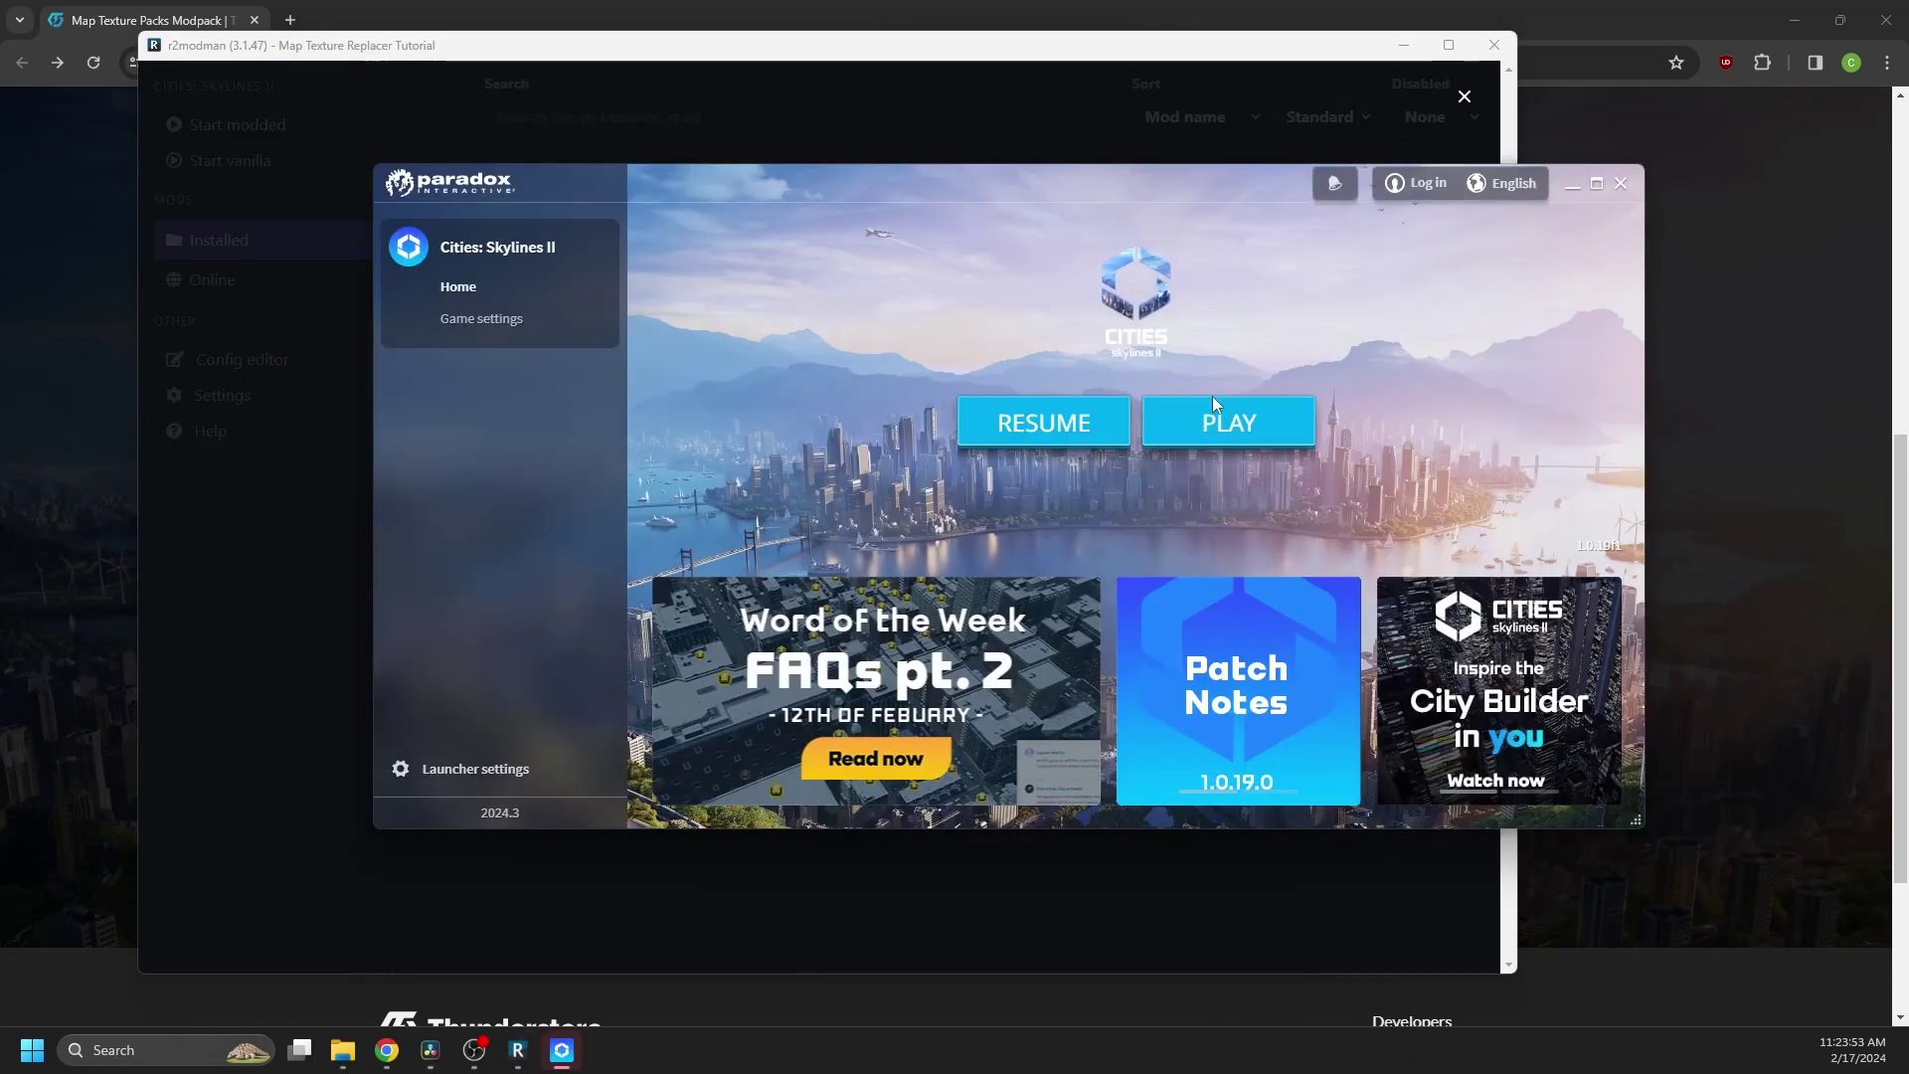
Step: Start the game, load the test-city save (Rockcreek), and open the mod panel list
click(1213, 403)
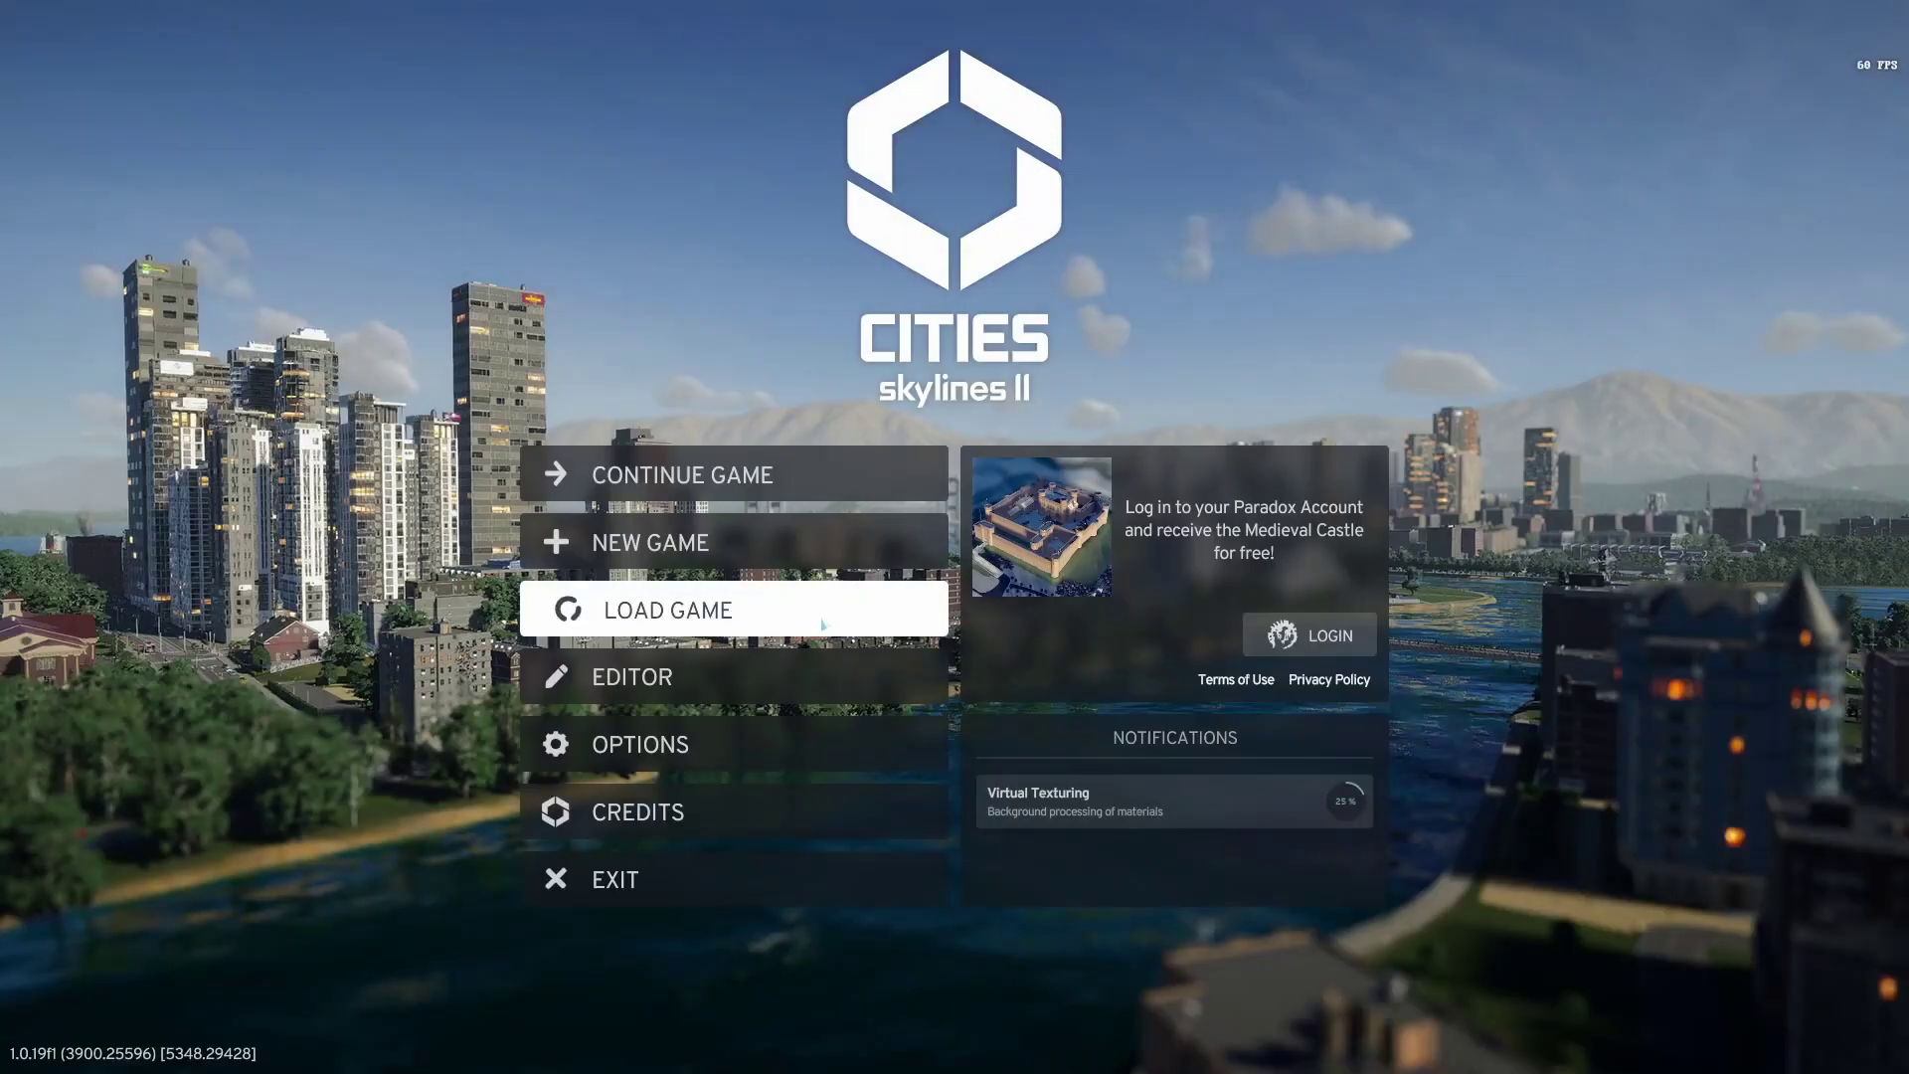
click(800, 607)
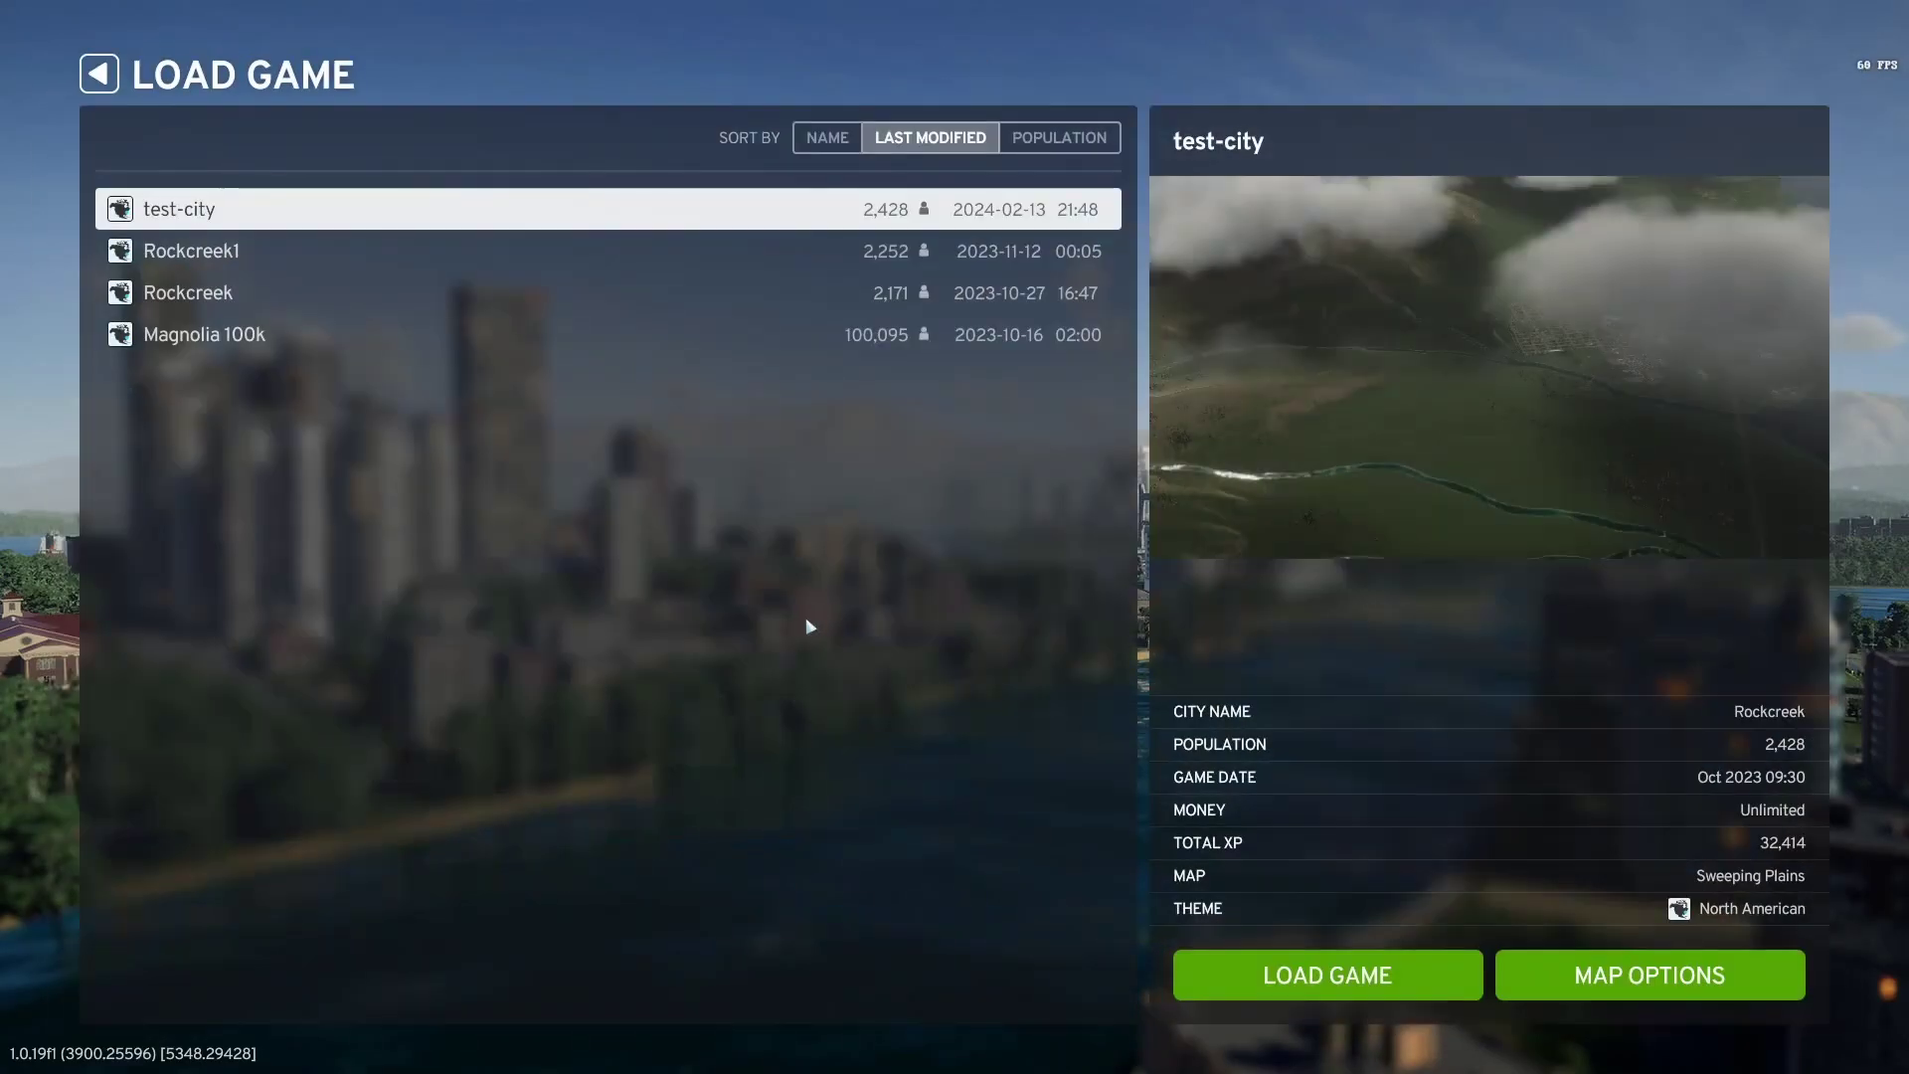
click(1385, 976)
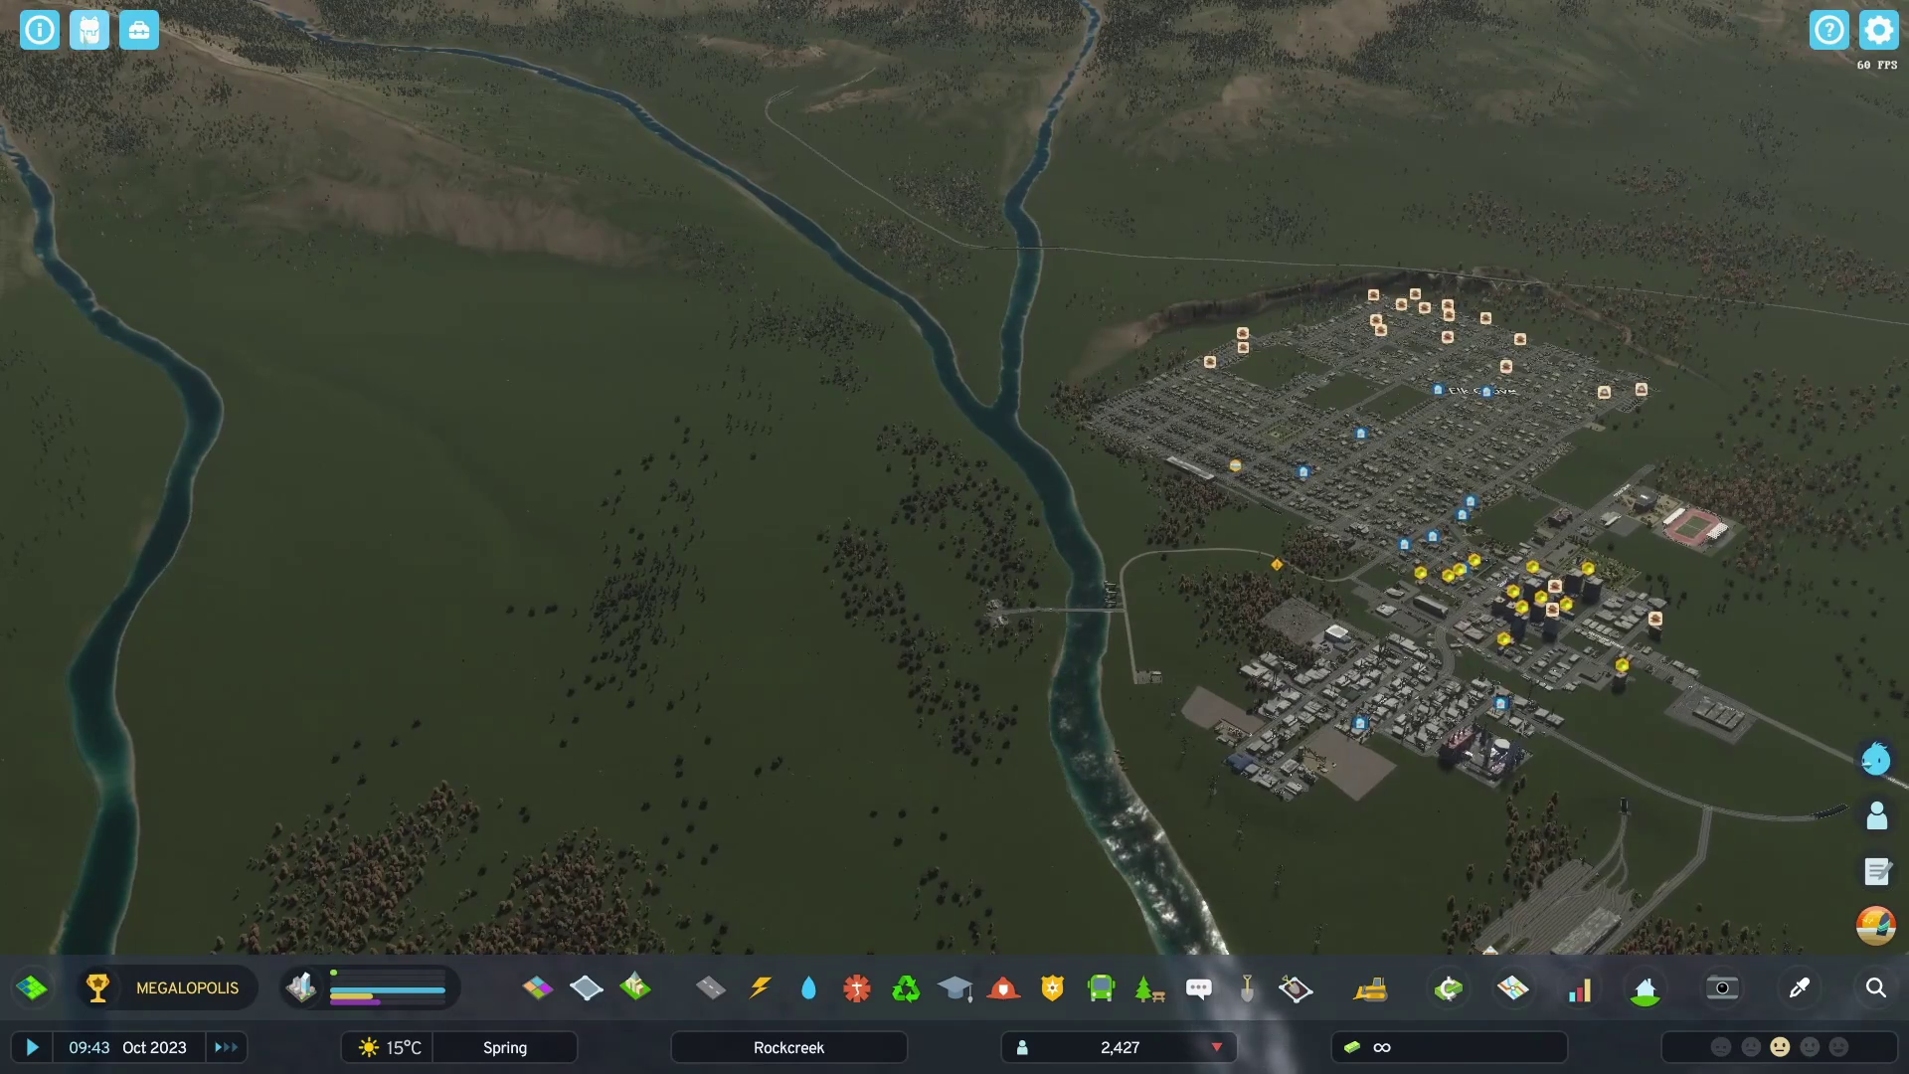
click(90, 29)
Step: Apply Desert Map Theme as the base pack in Map Texture Replacer
click(98, 119)
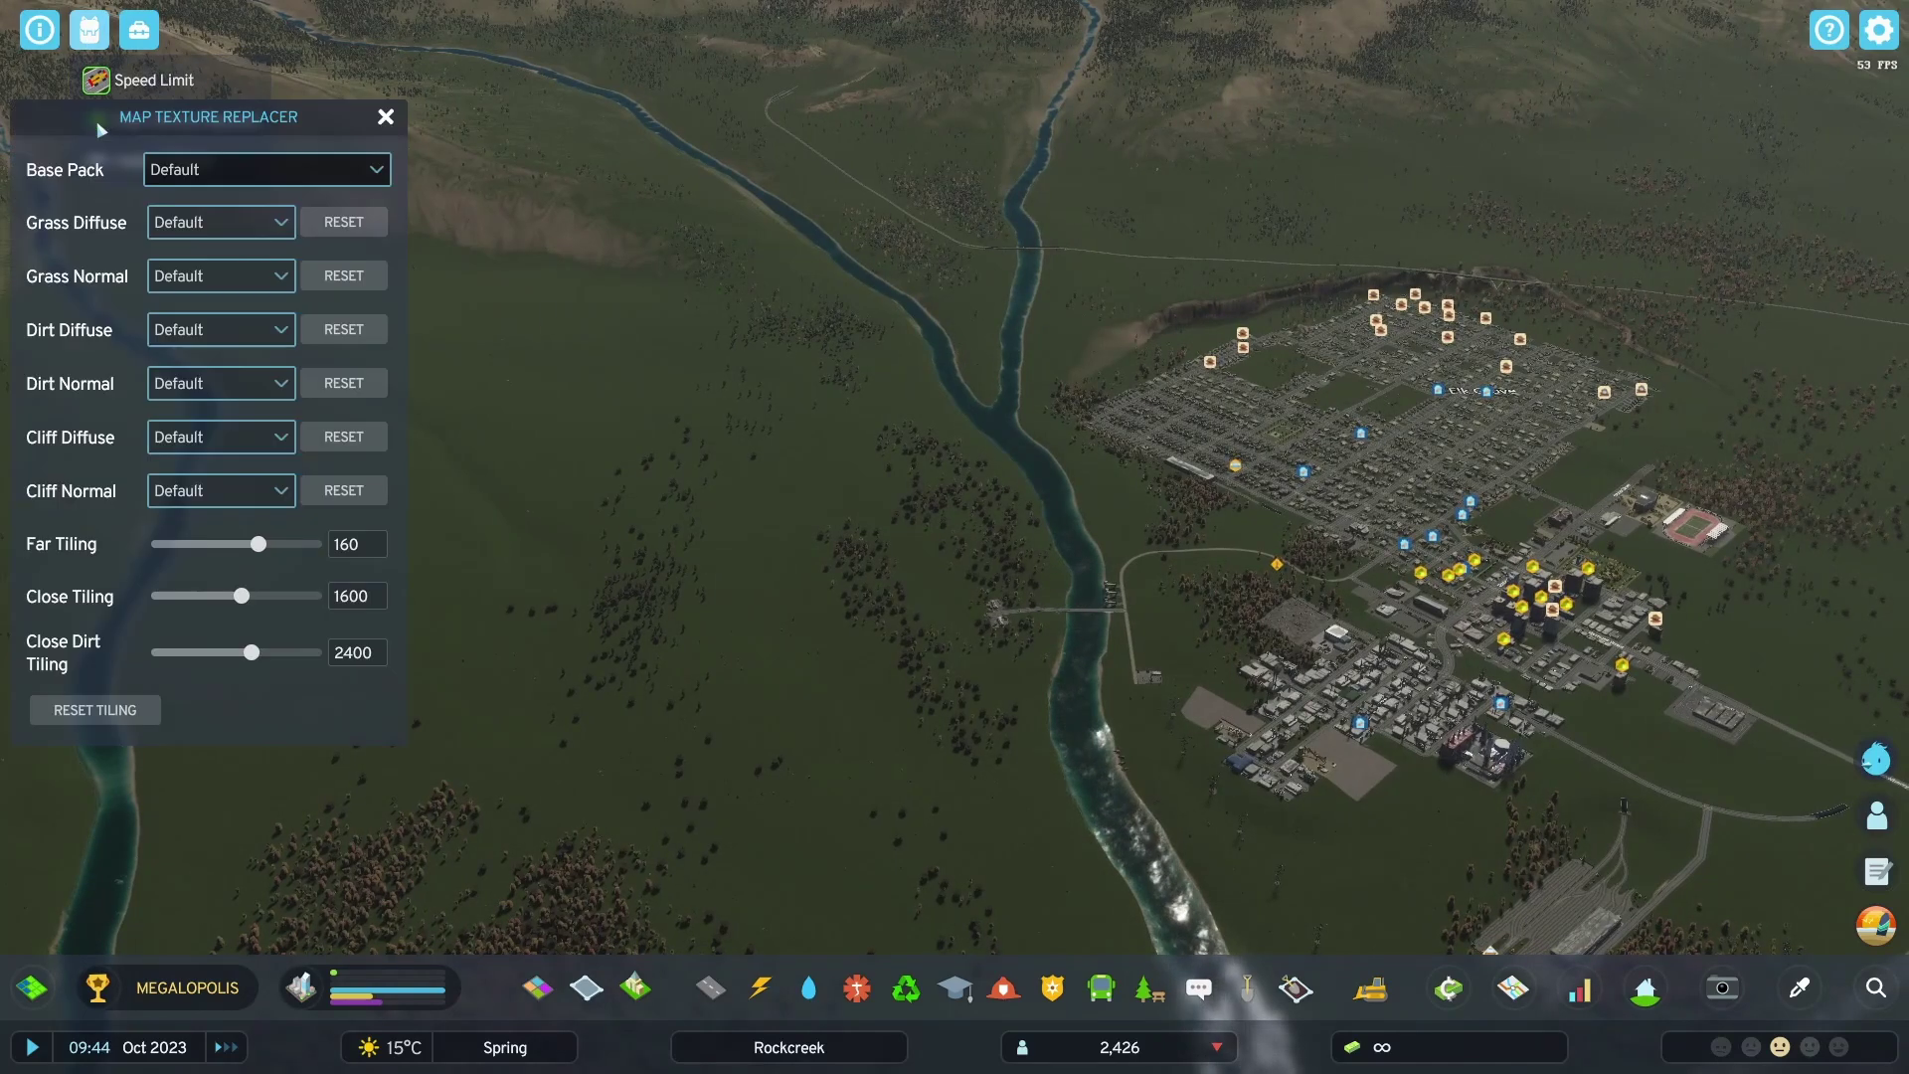
click(160, 173)
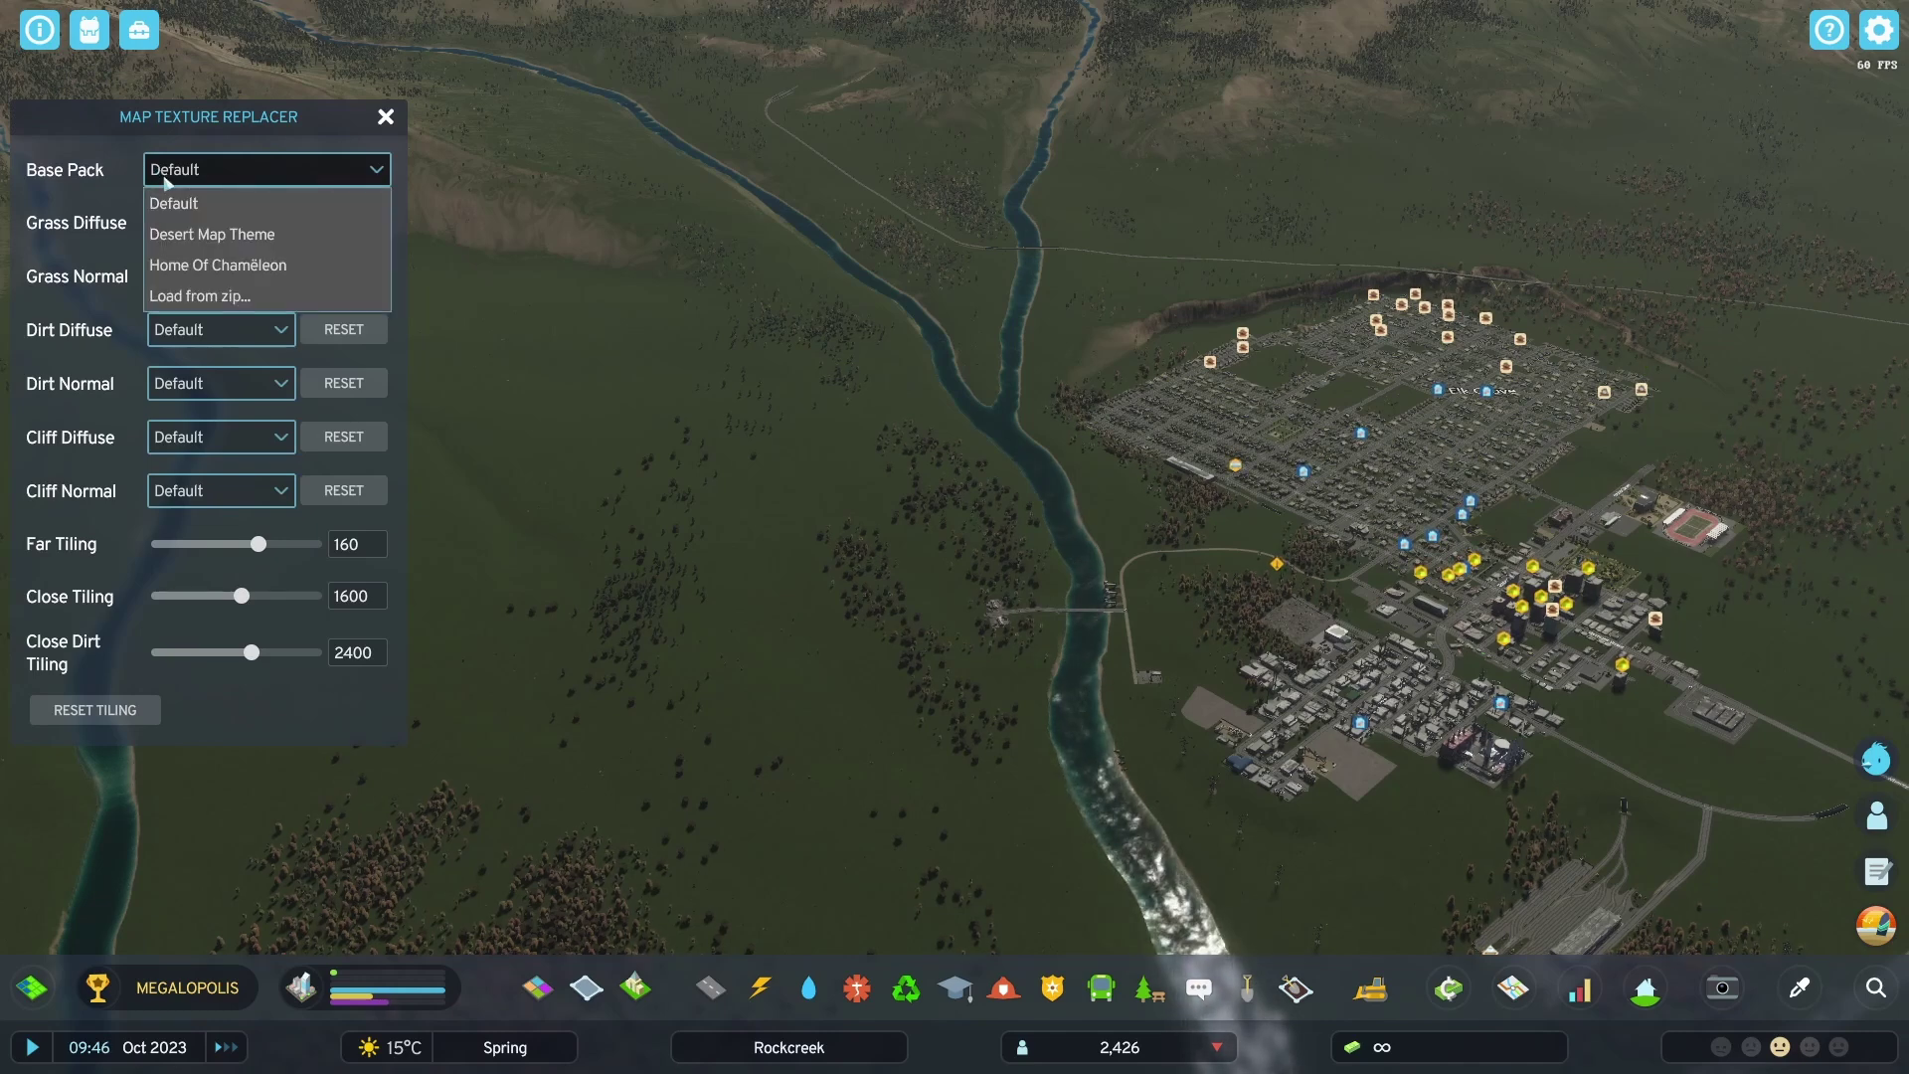
click(181, 236)
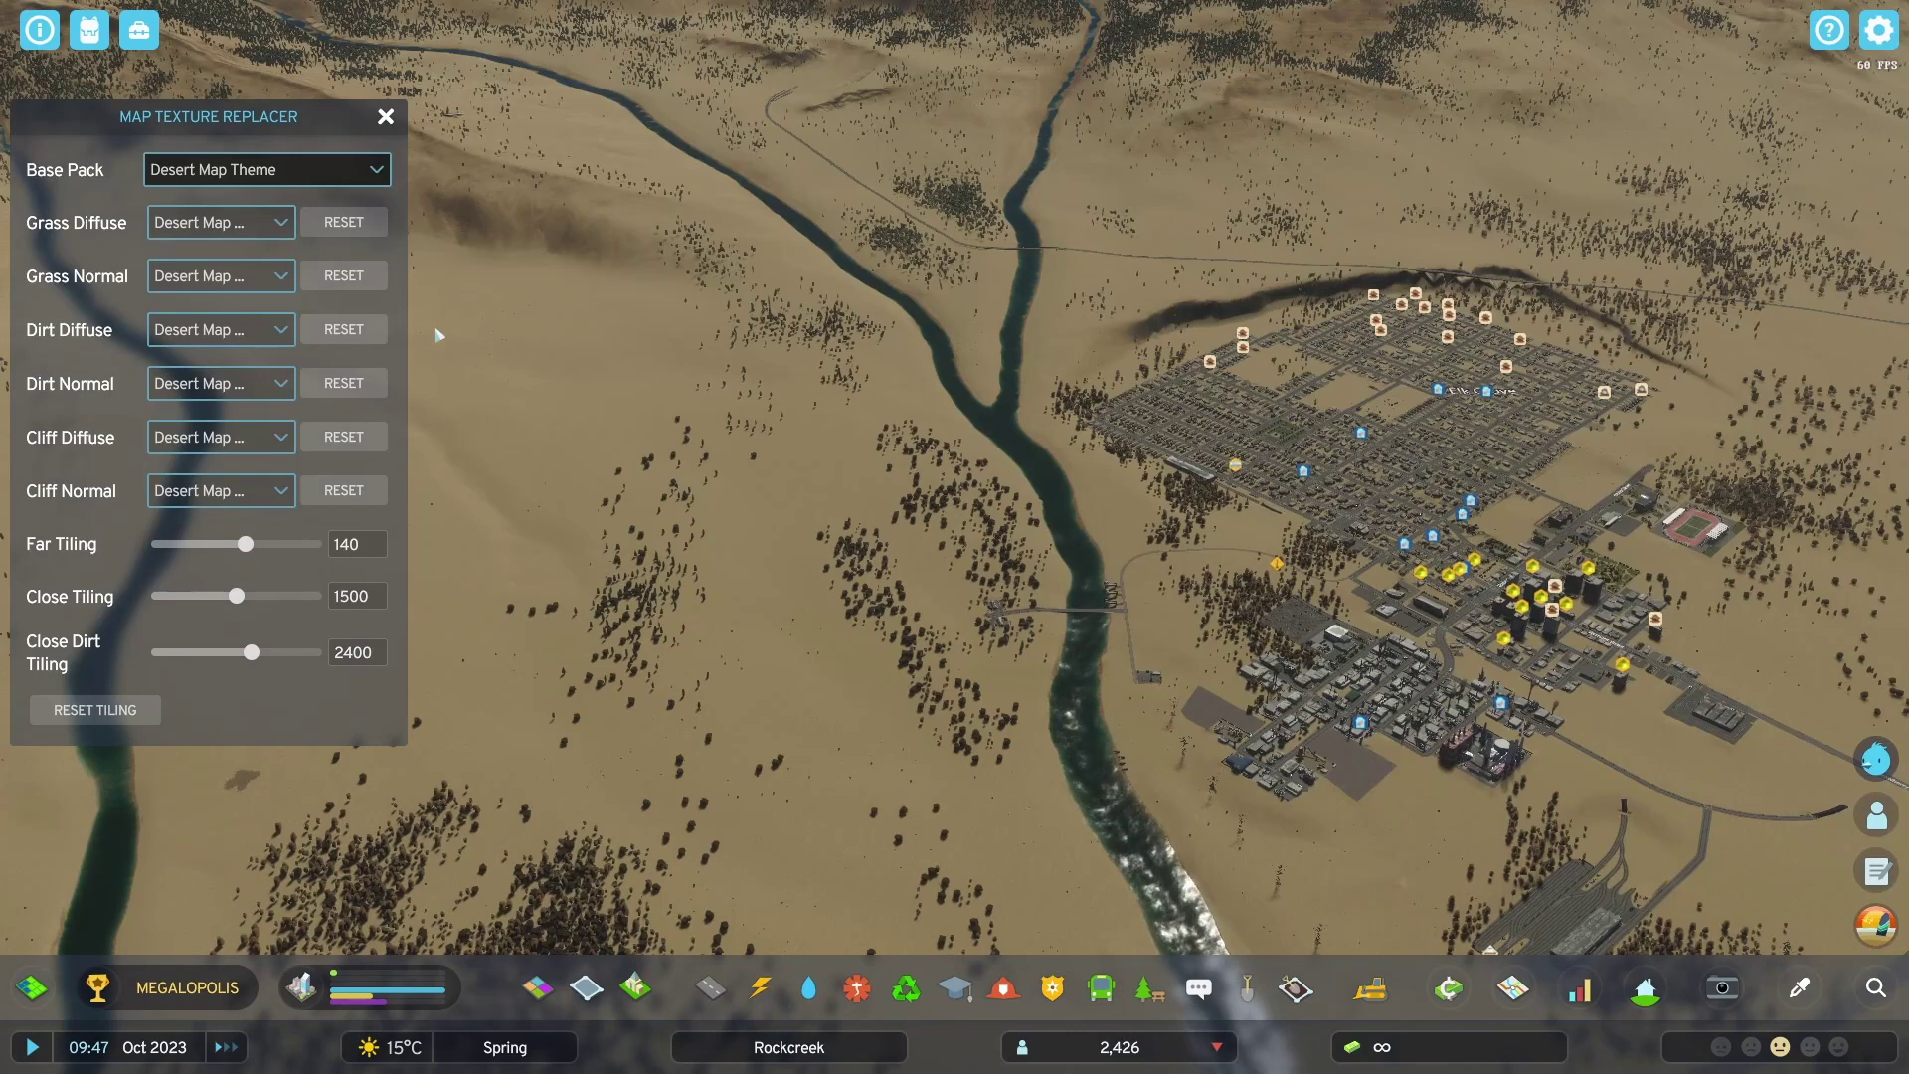
Step: Switch the base pack to Home Of Chaméleon and survey the mountain valley
click(262, 180)
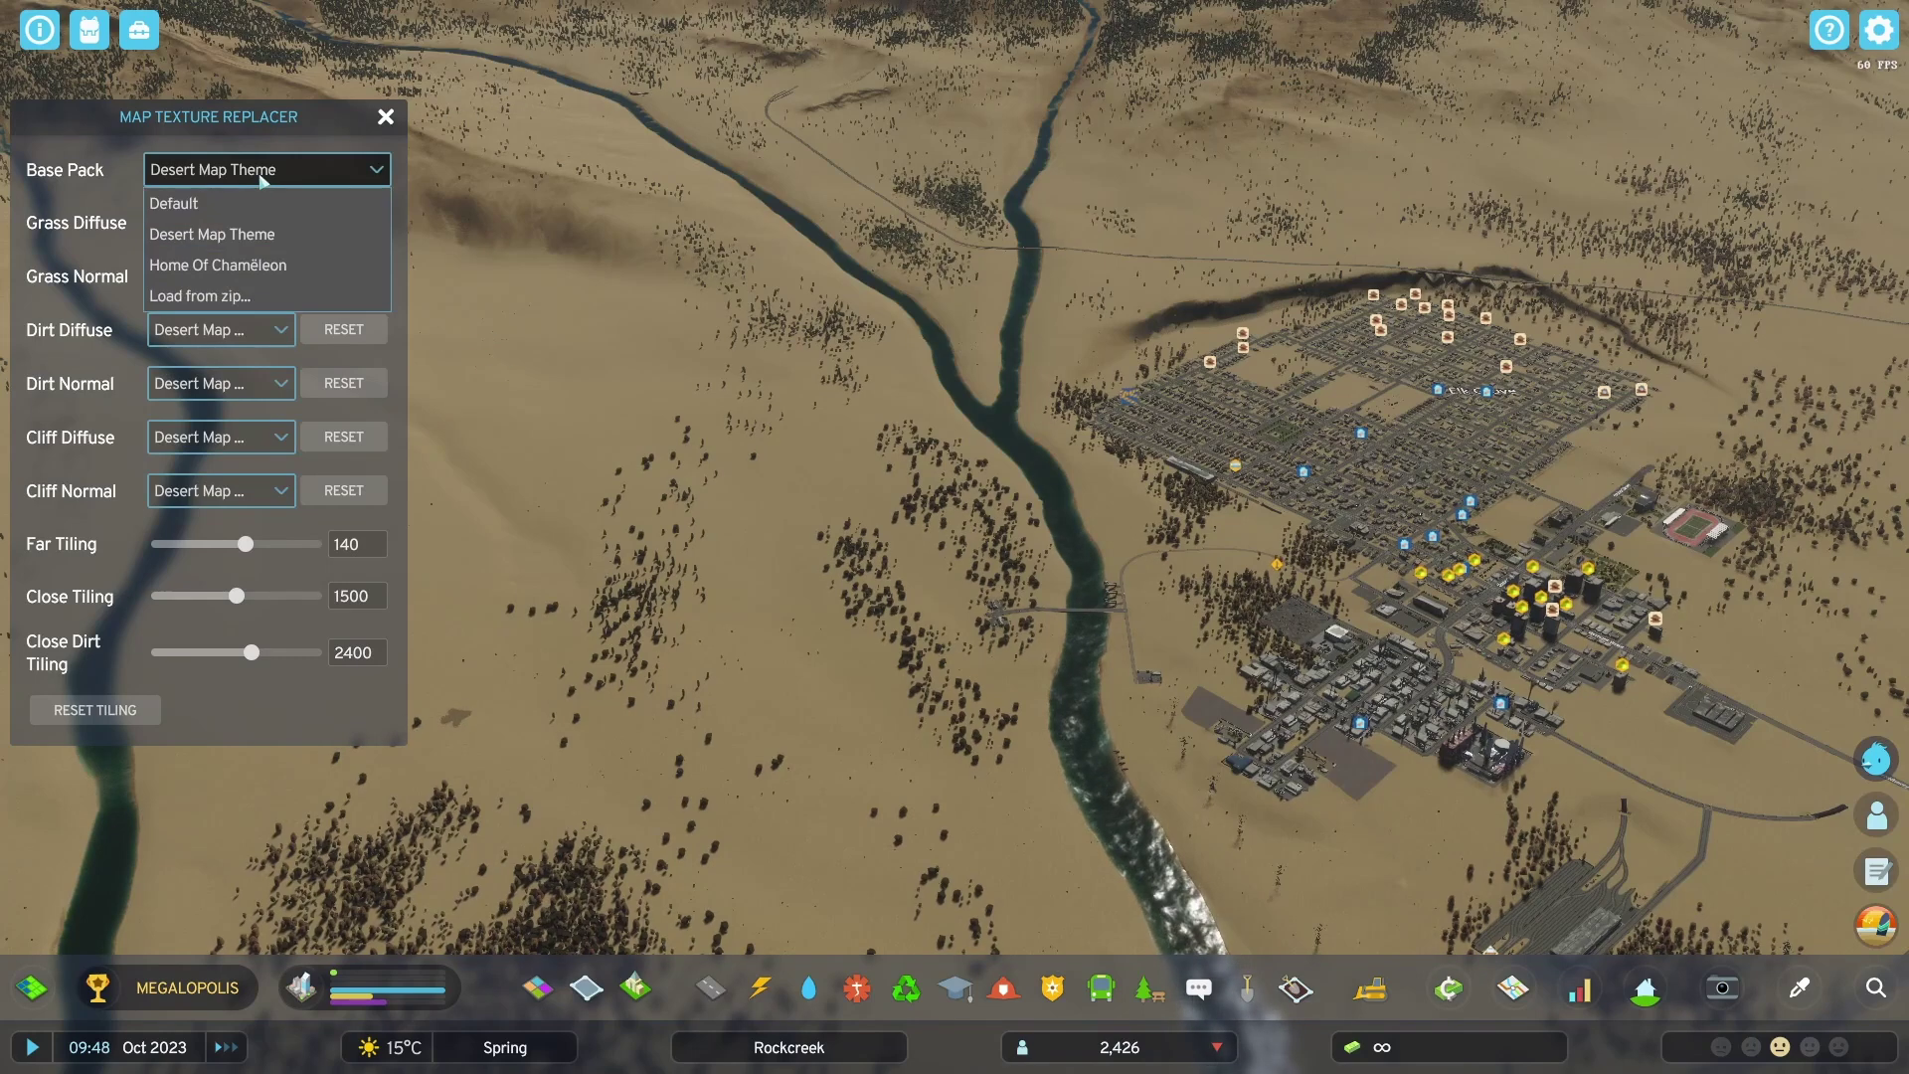
click(270, 265)
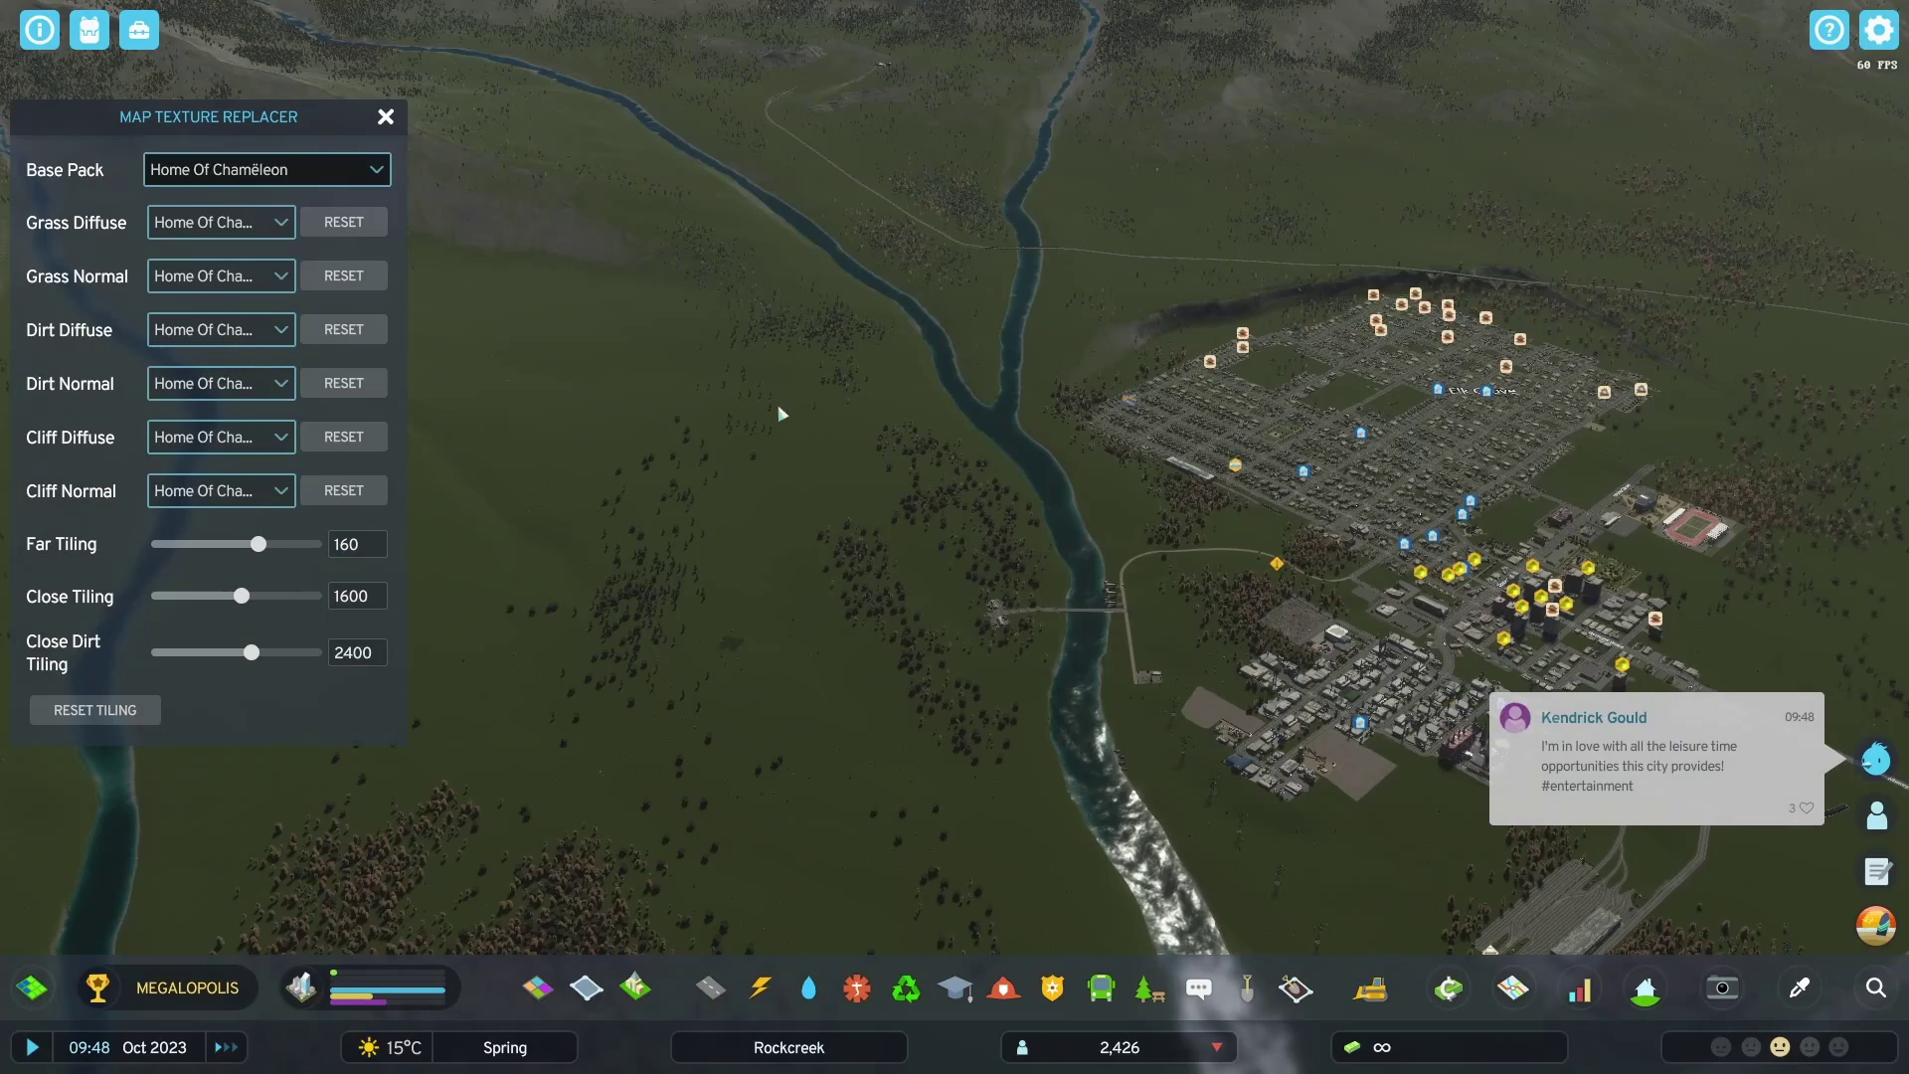
drag(778, 404, 733, 316)
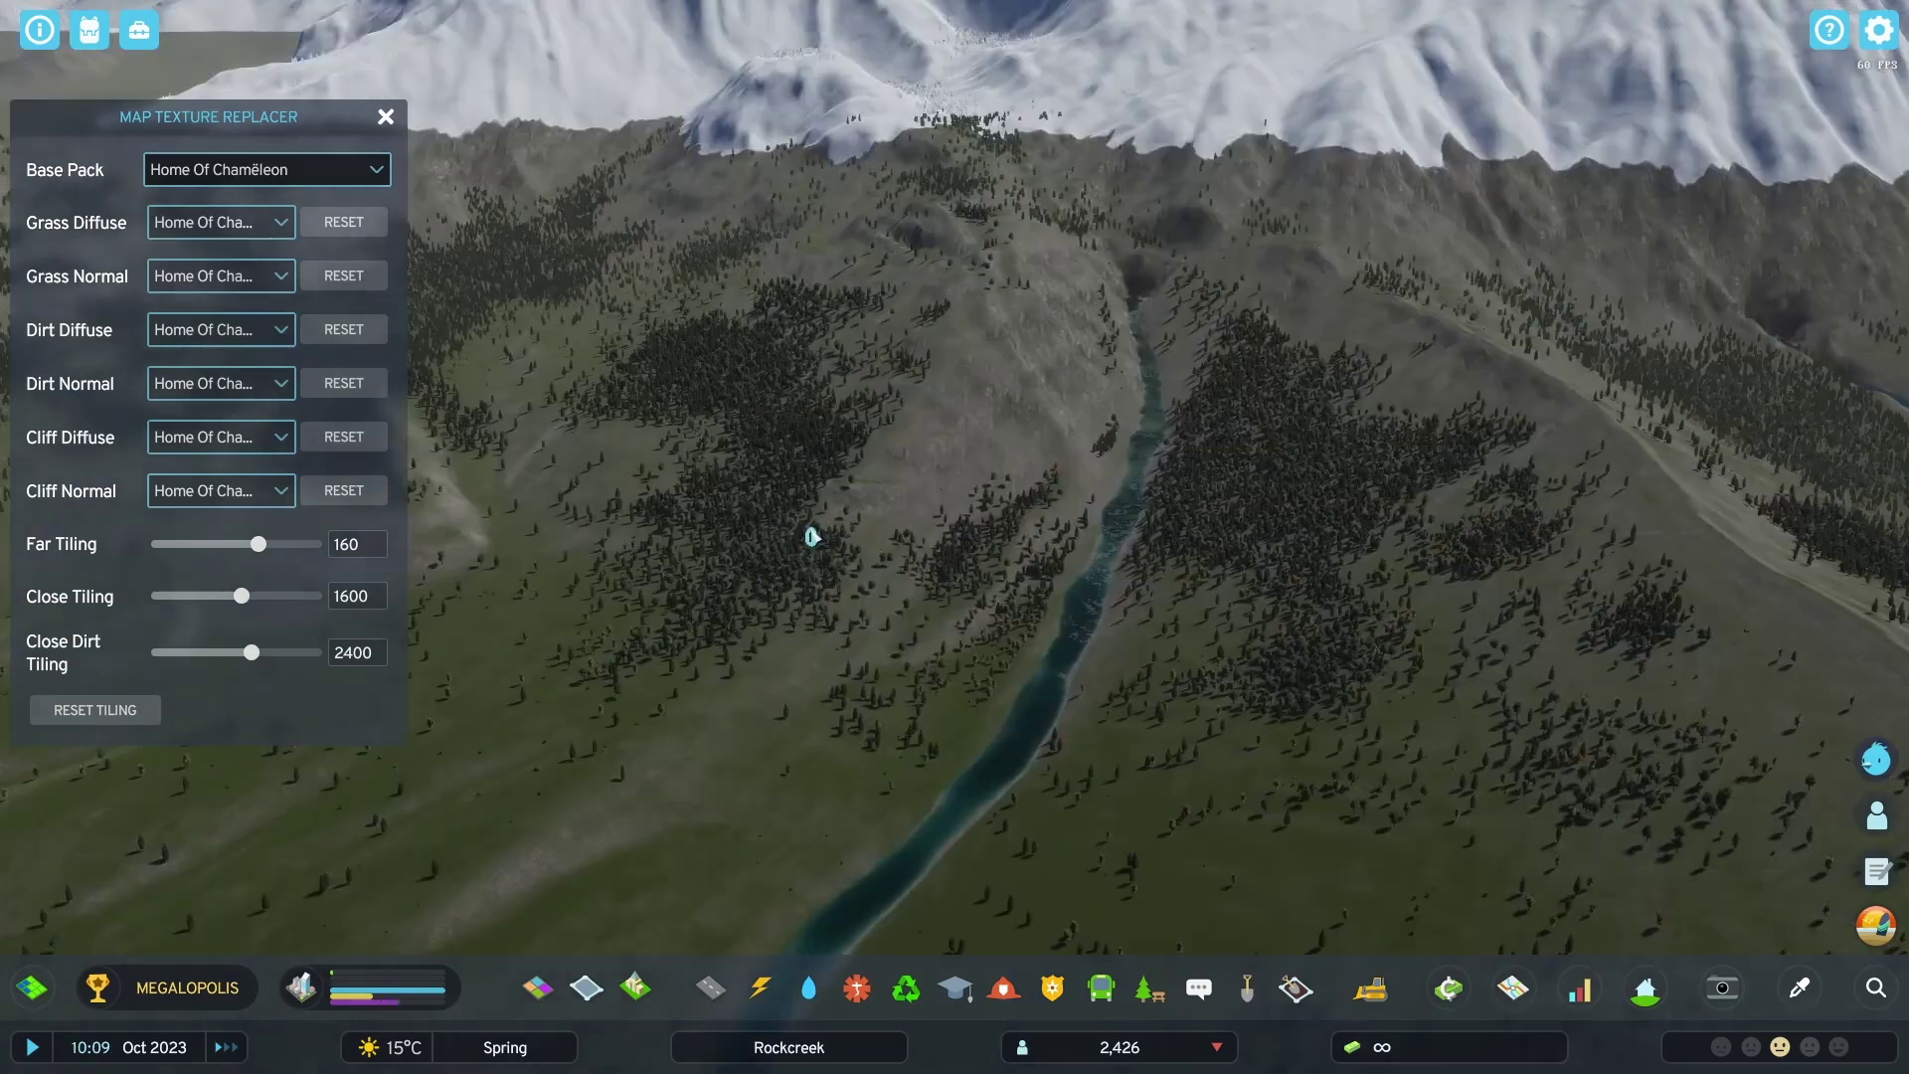
drag(809, 533, 853, 575)
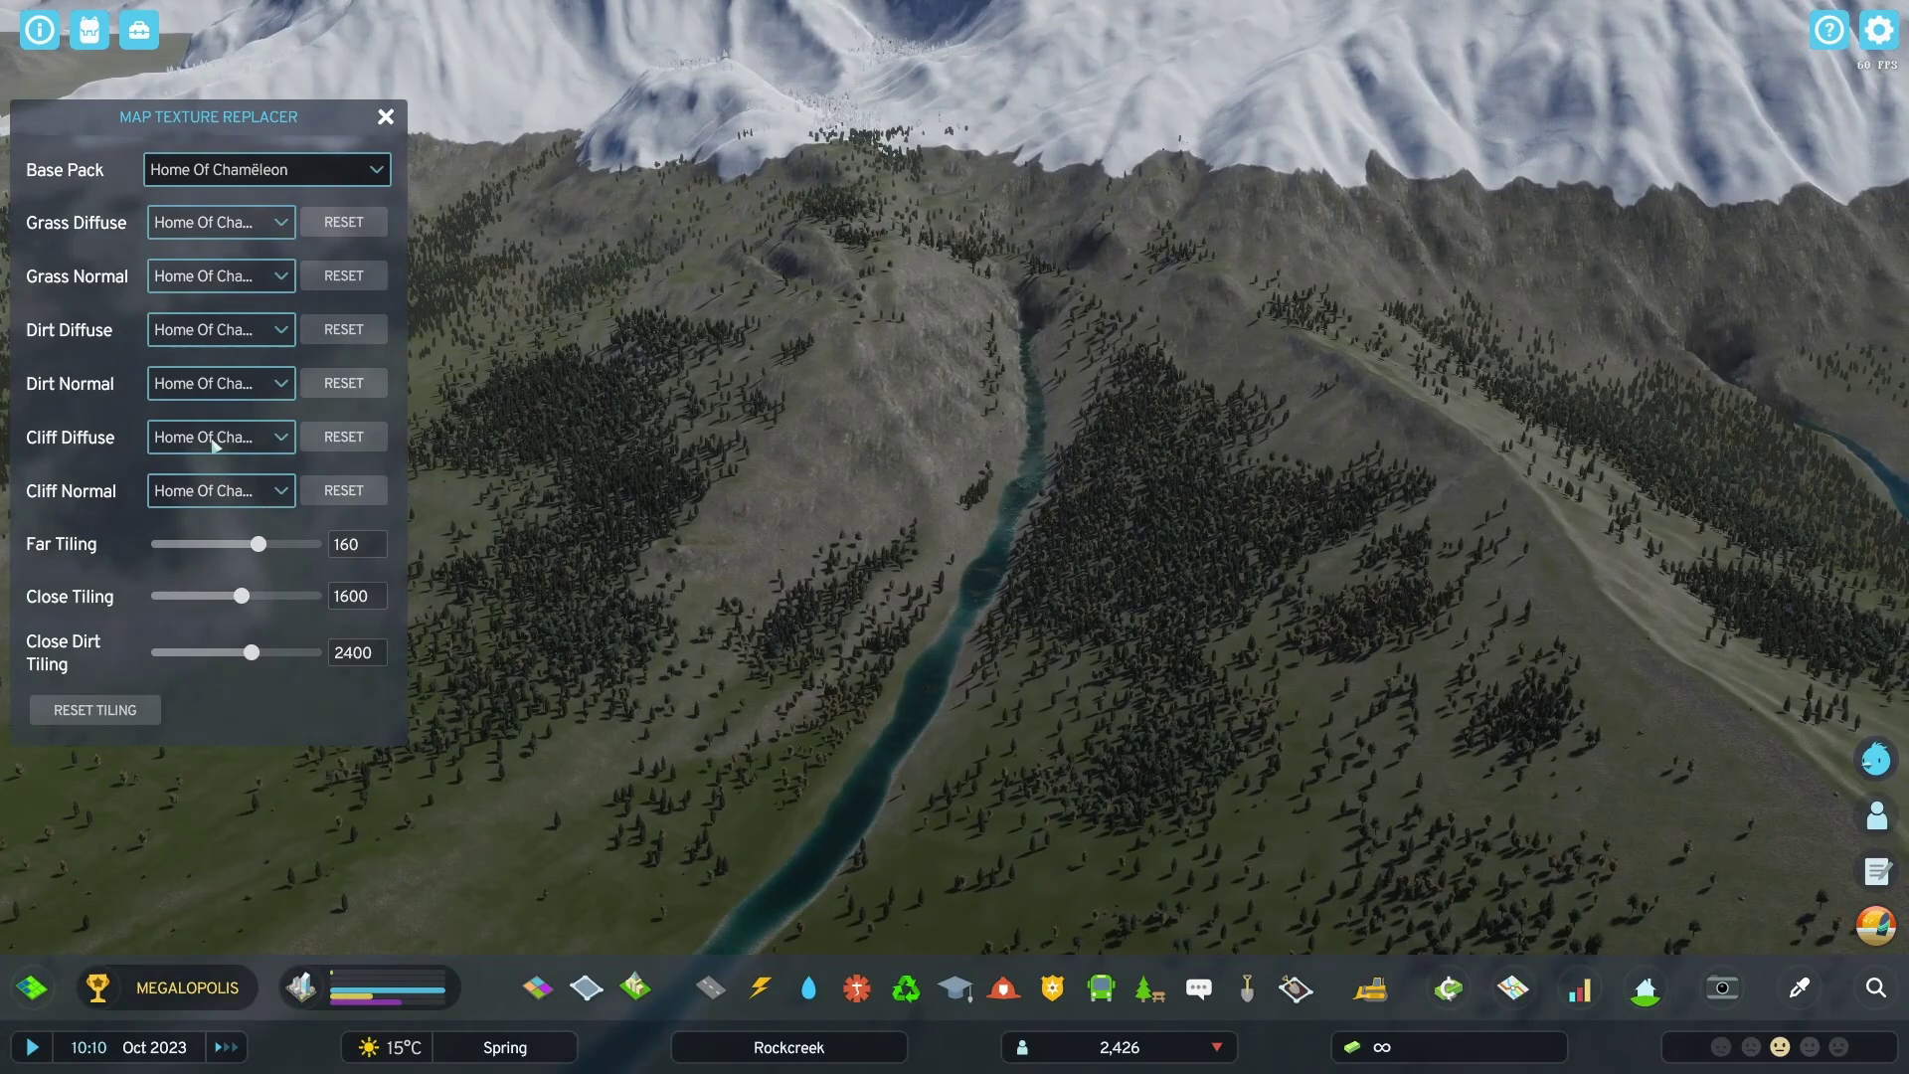
Step: Try Desert Map Theme for Cliff Diffuse, then load Texture2.png from Pictures instead
click(214, 444)
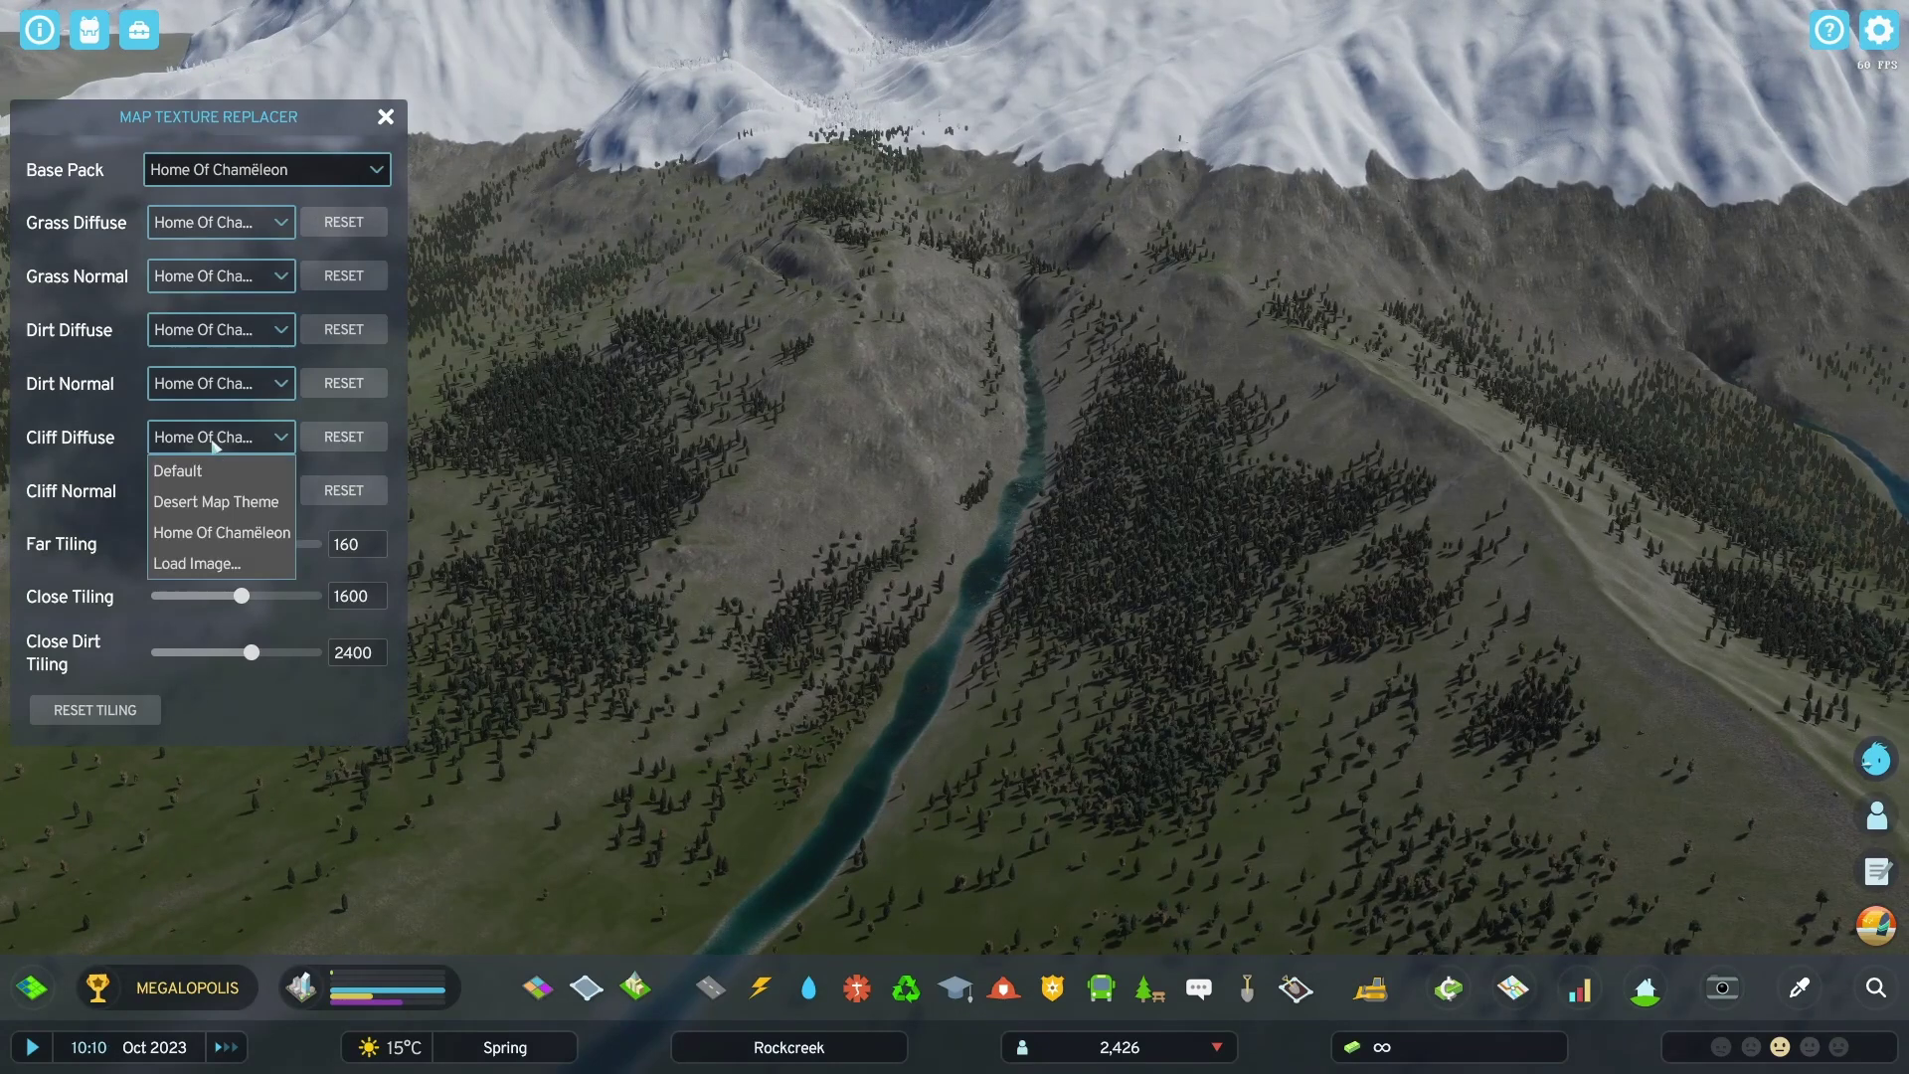
click(236, 503)
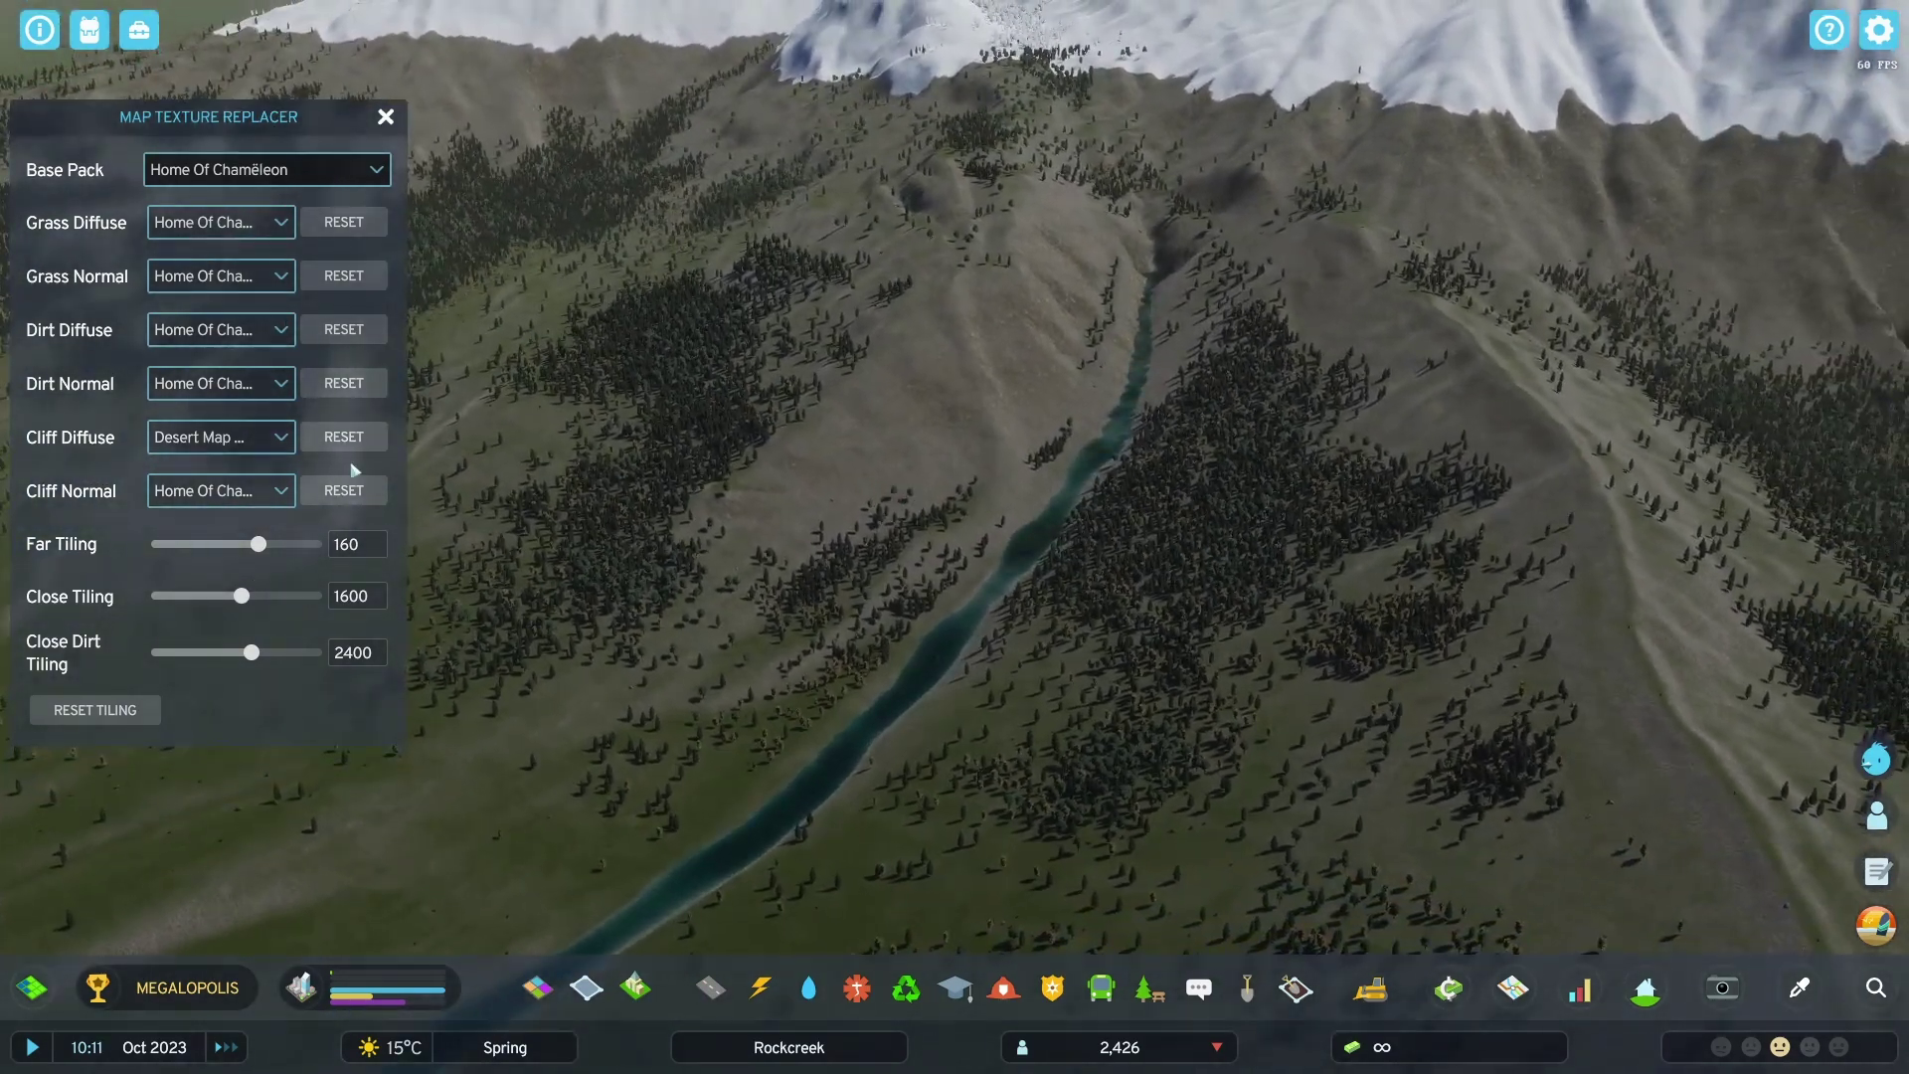
click(236, 444)
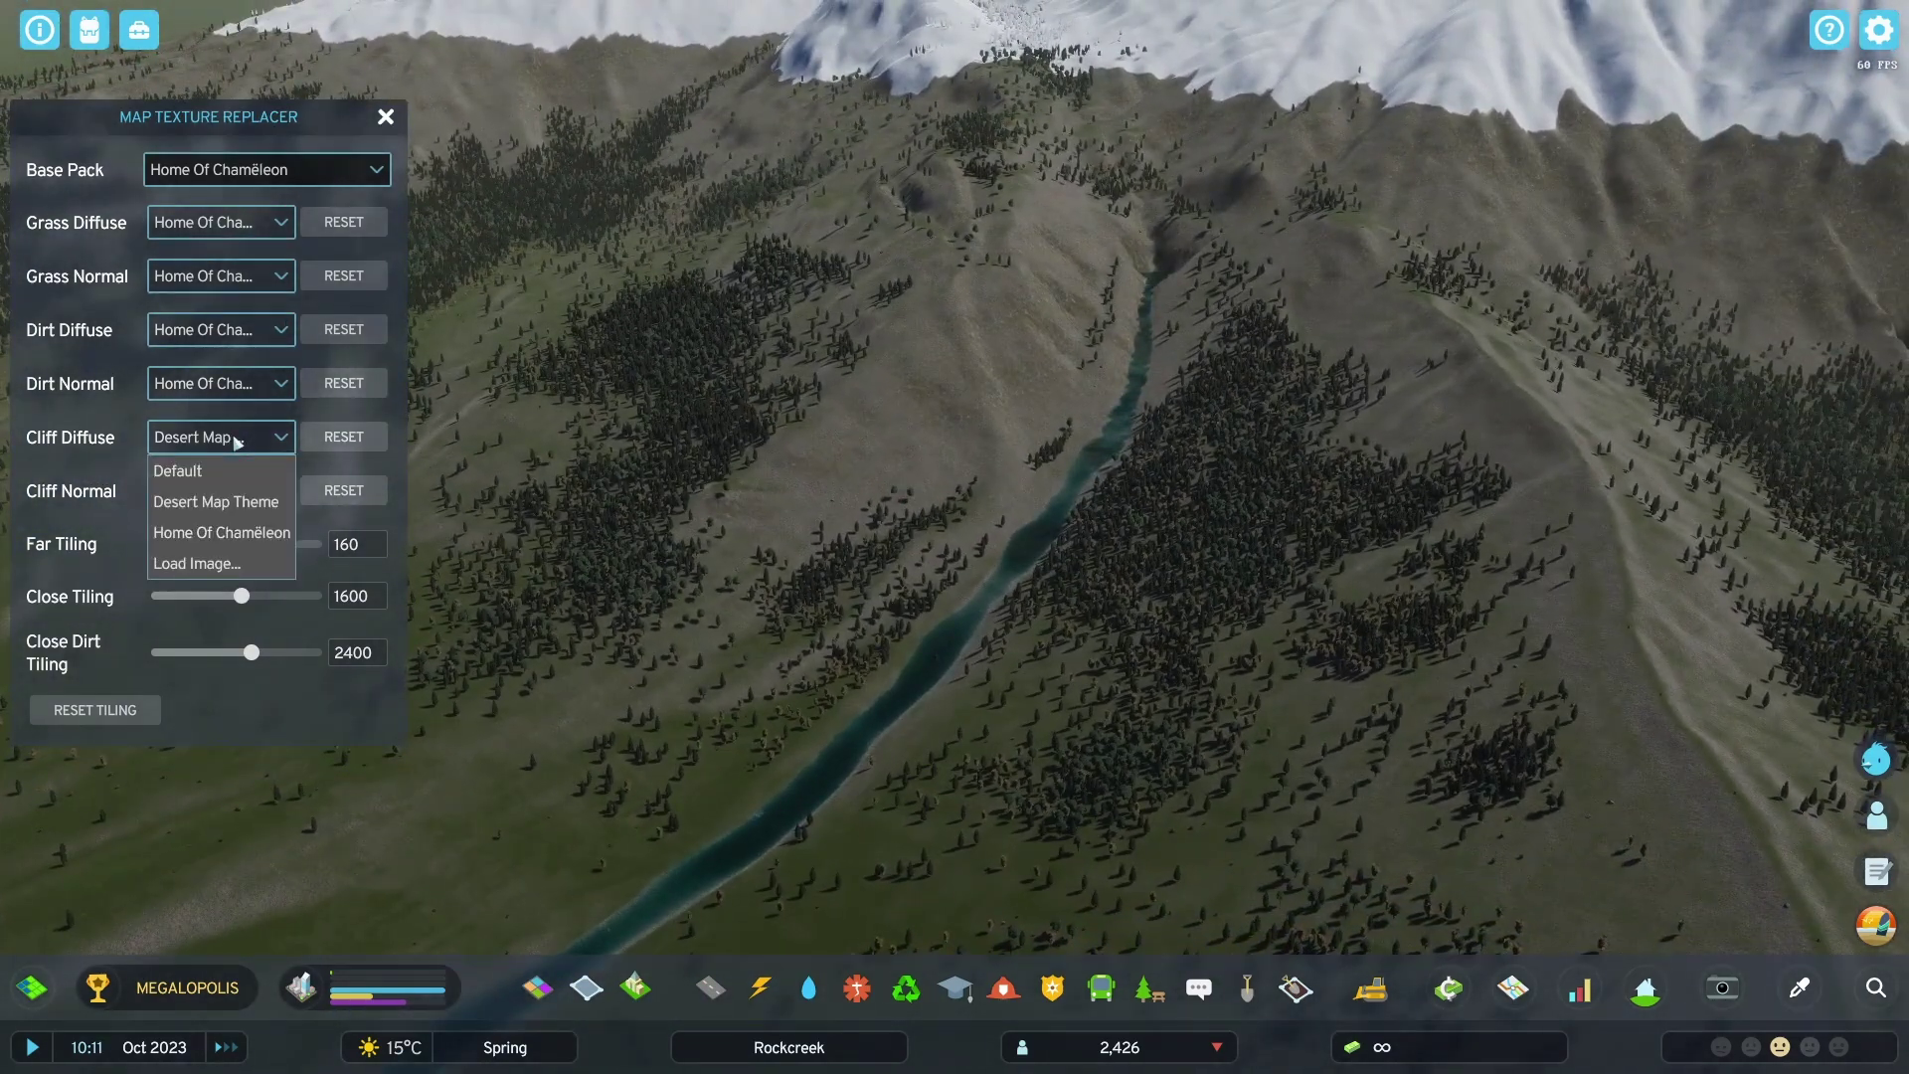
click(245, 563)
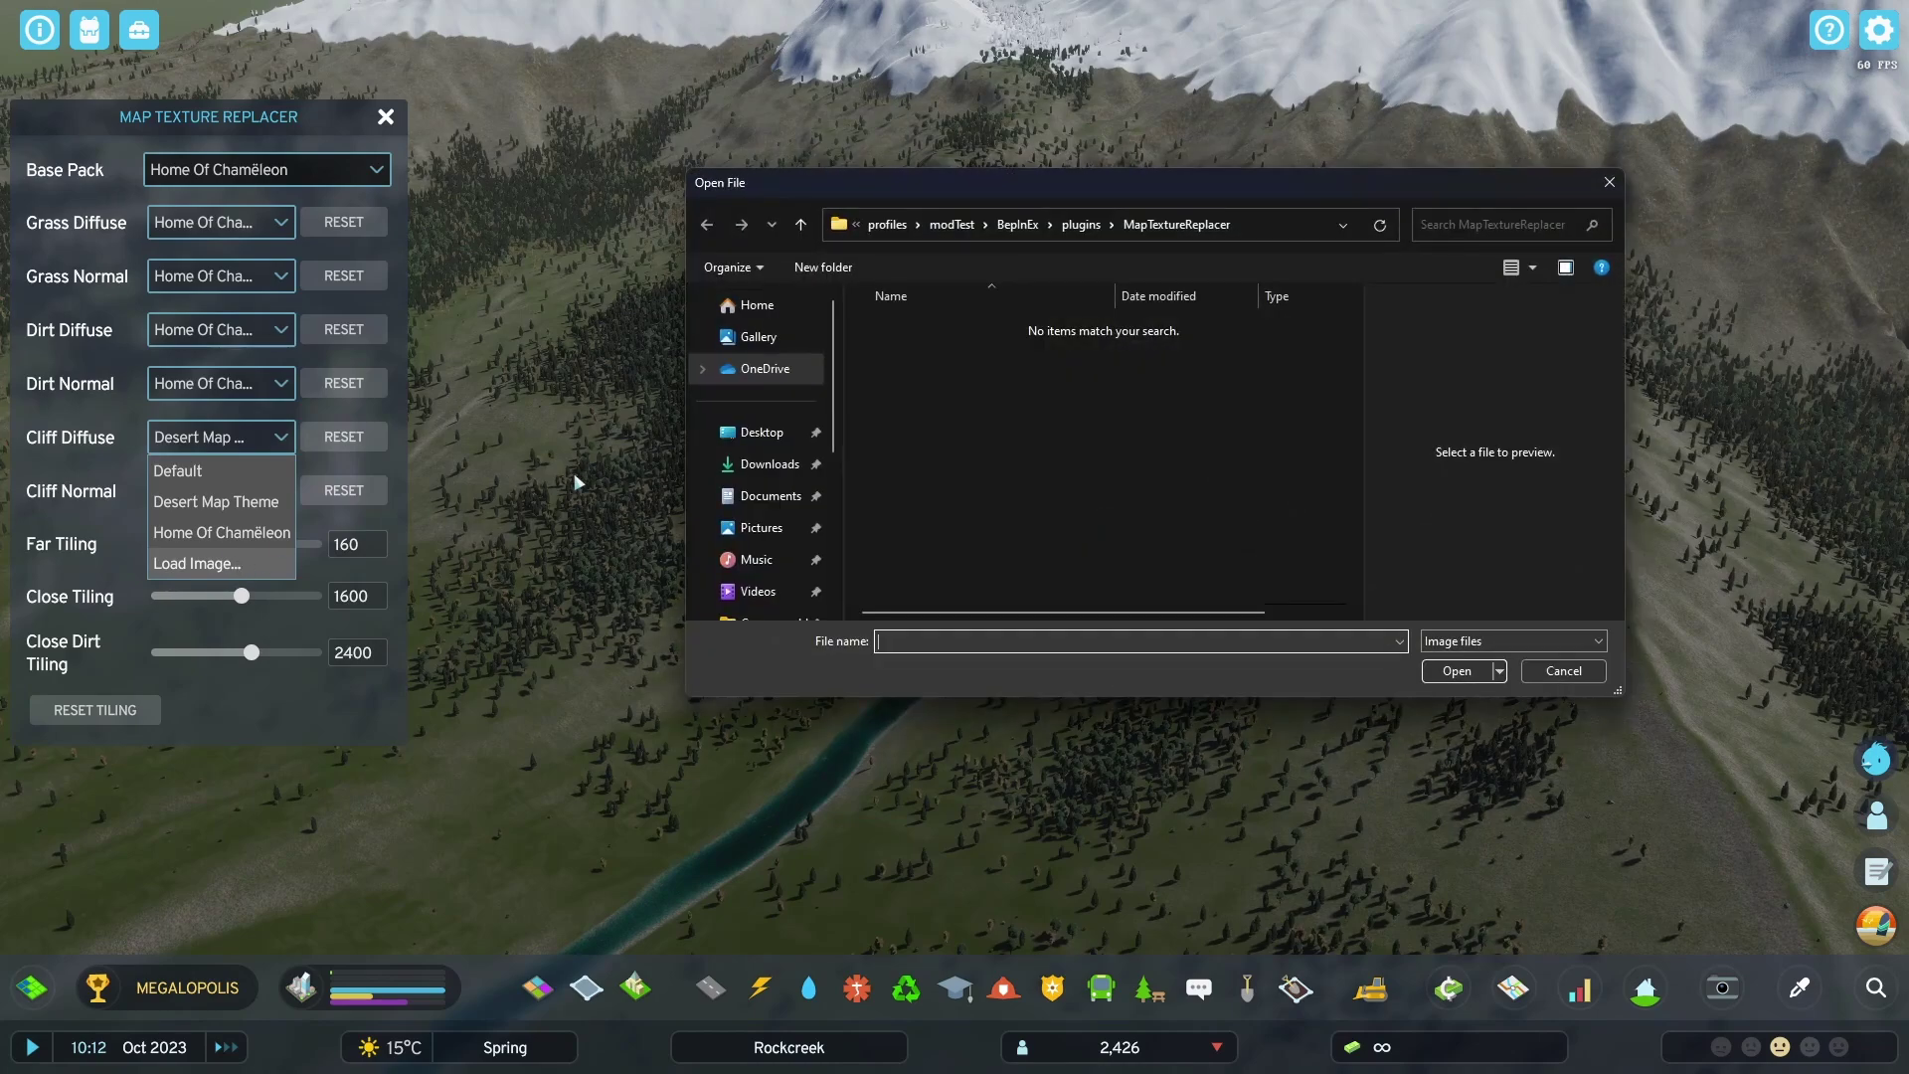
click(759, 526)
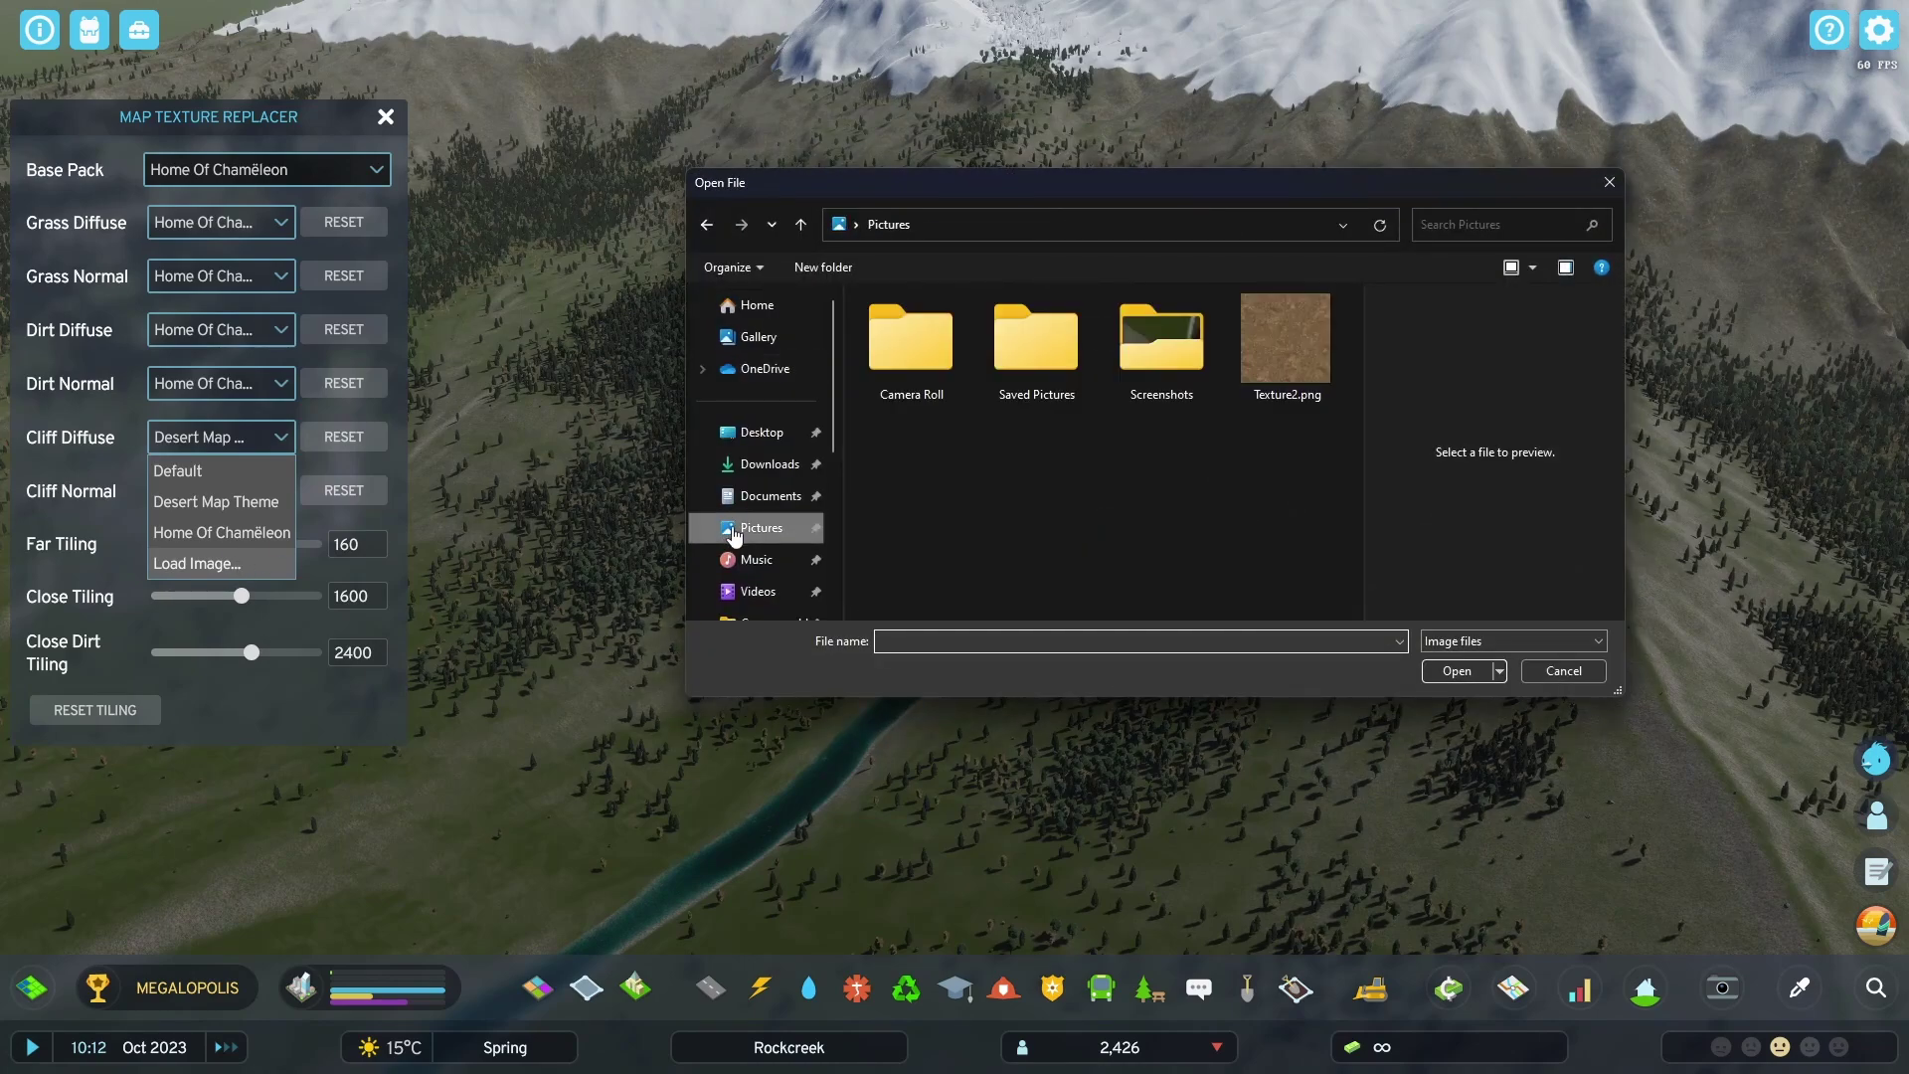
double_click(1299, 358)
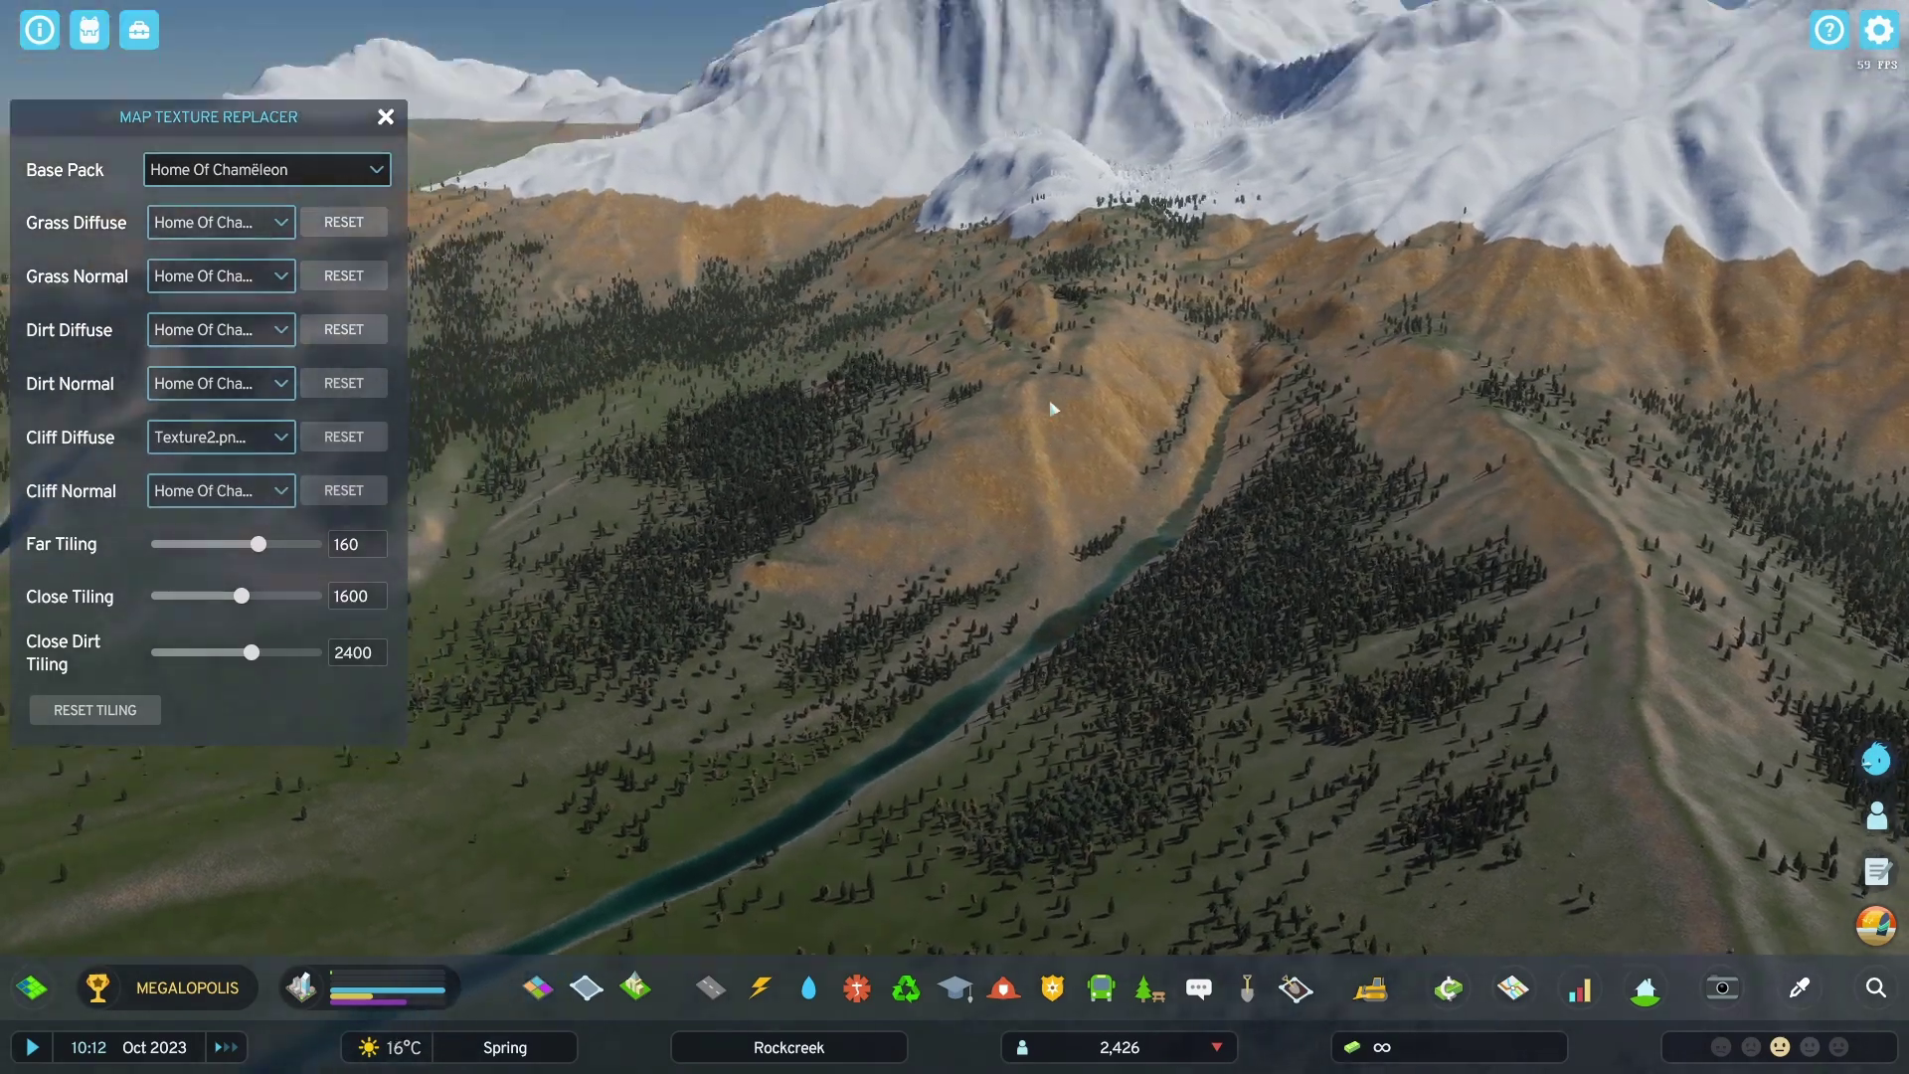
Step: Zoom toward the hillside and adjust the Far Tiling slider, leaving it at 138
scroll(1054, 407, up, 5)
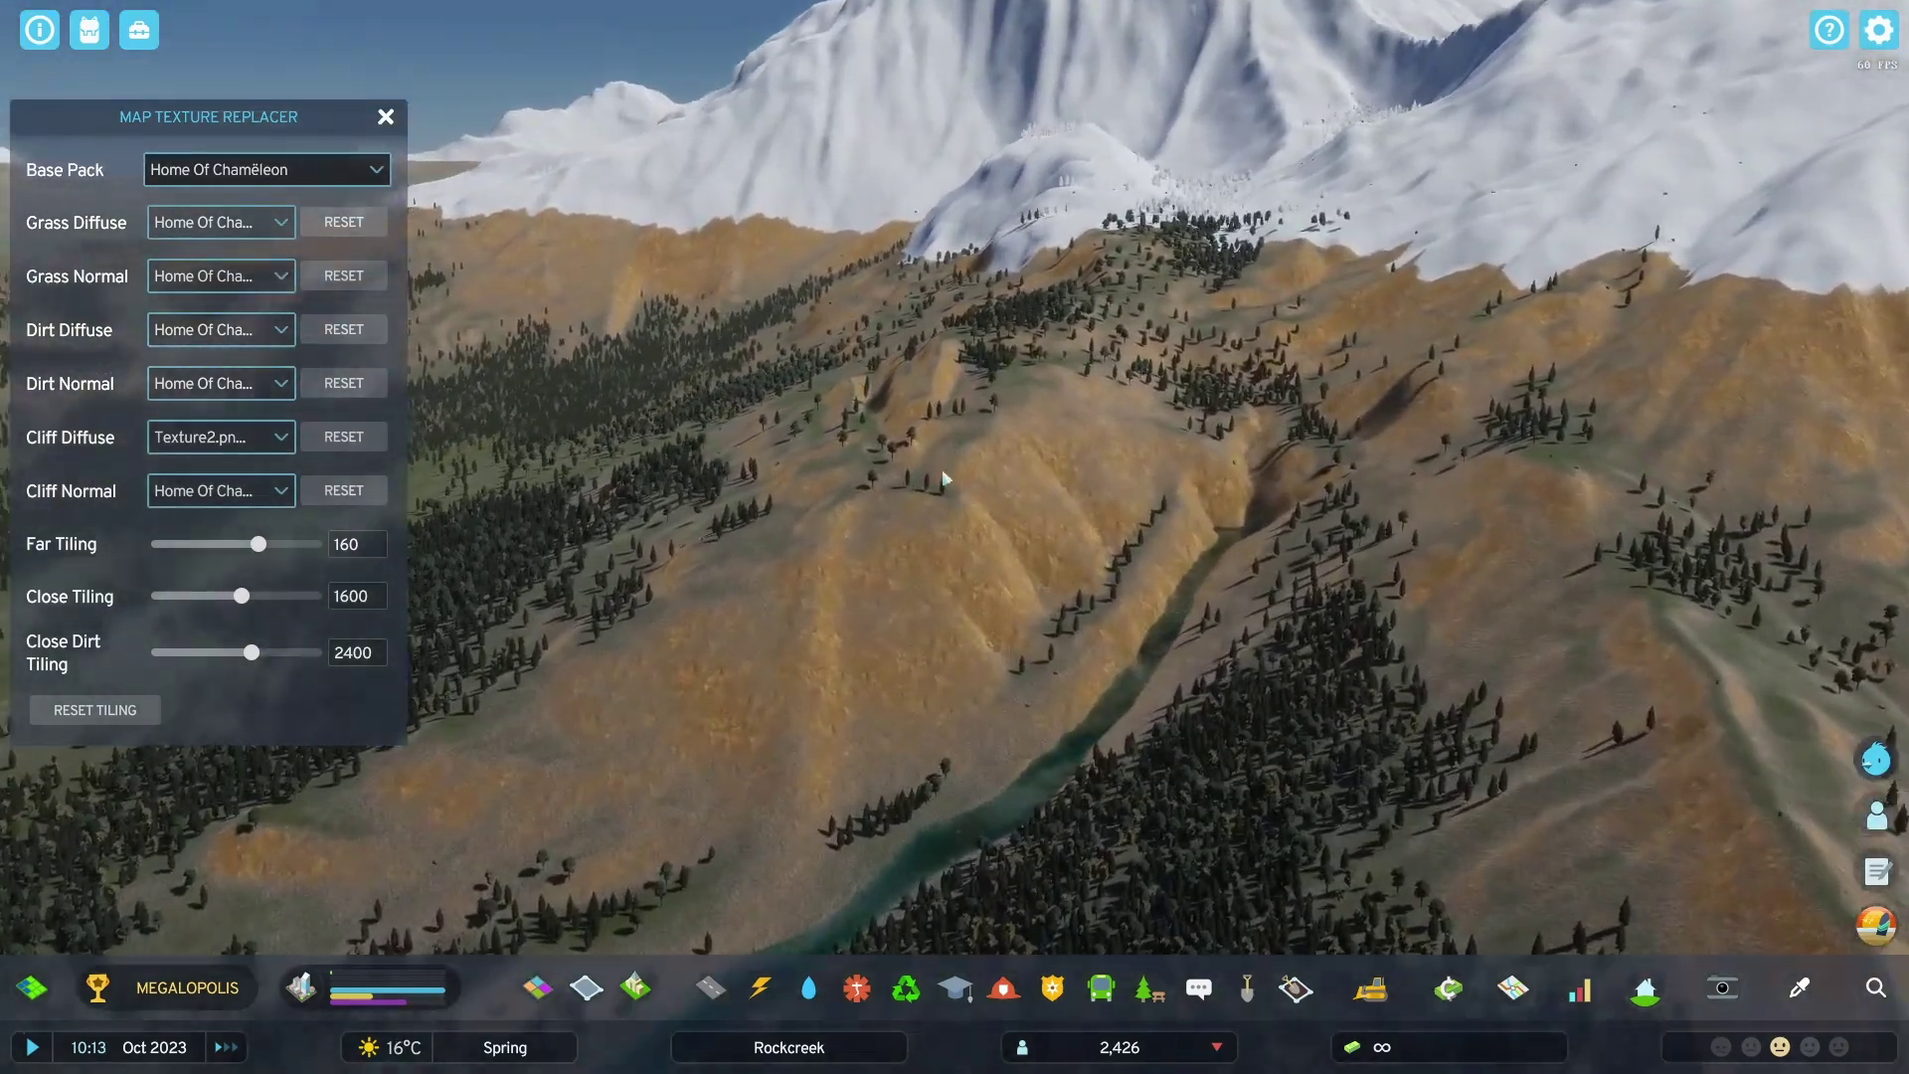
scroll(944, 479, up, 2)
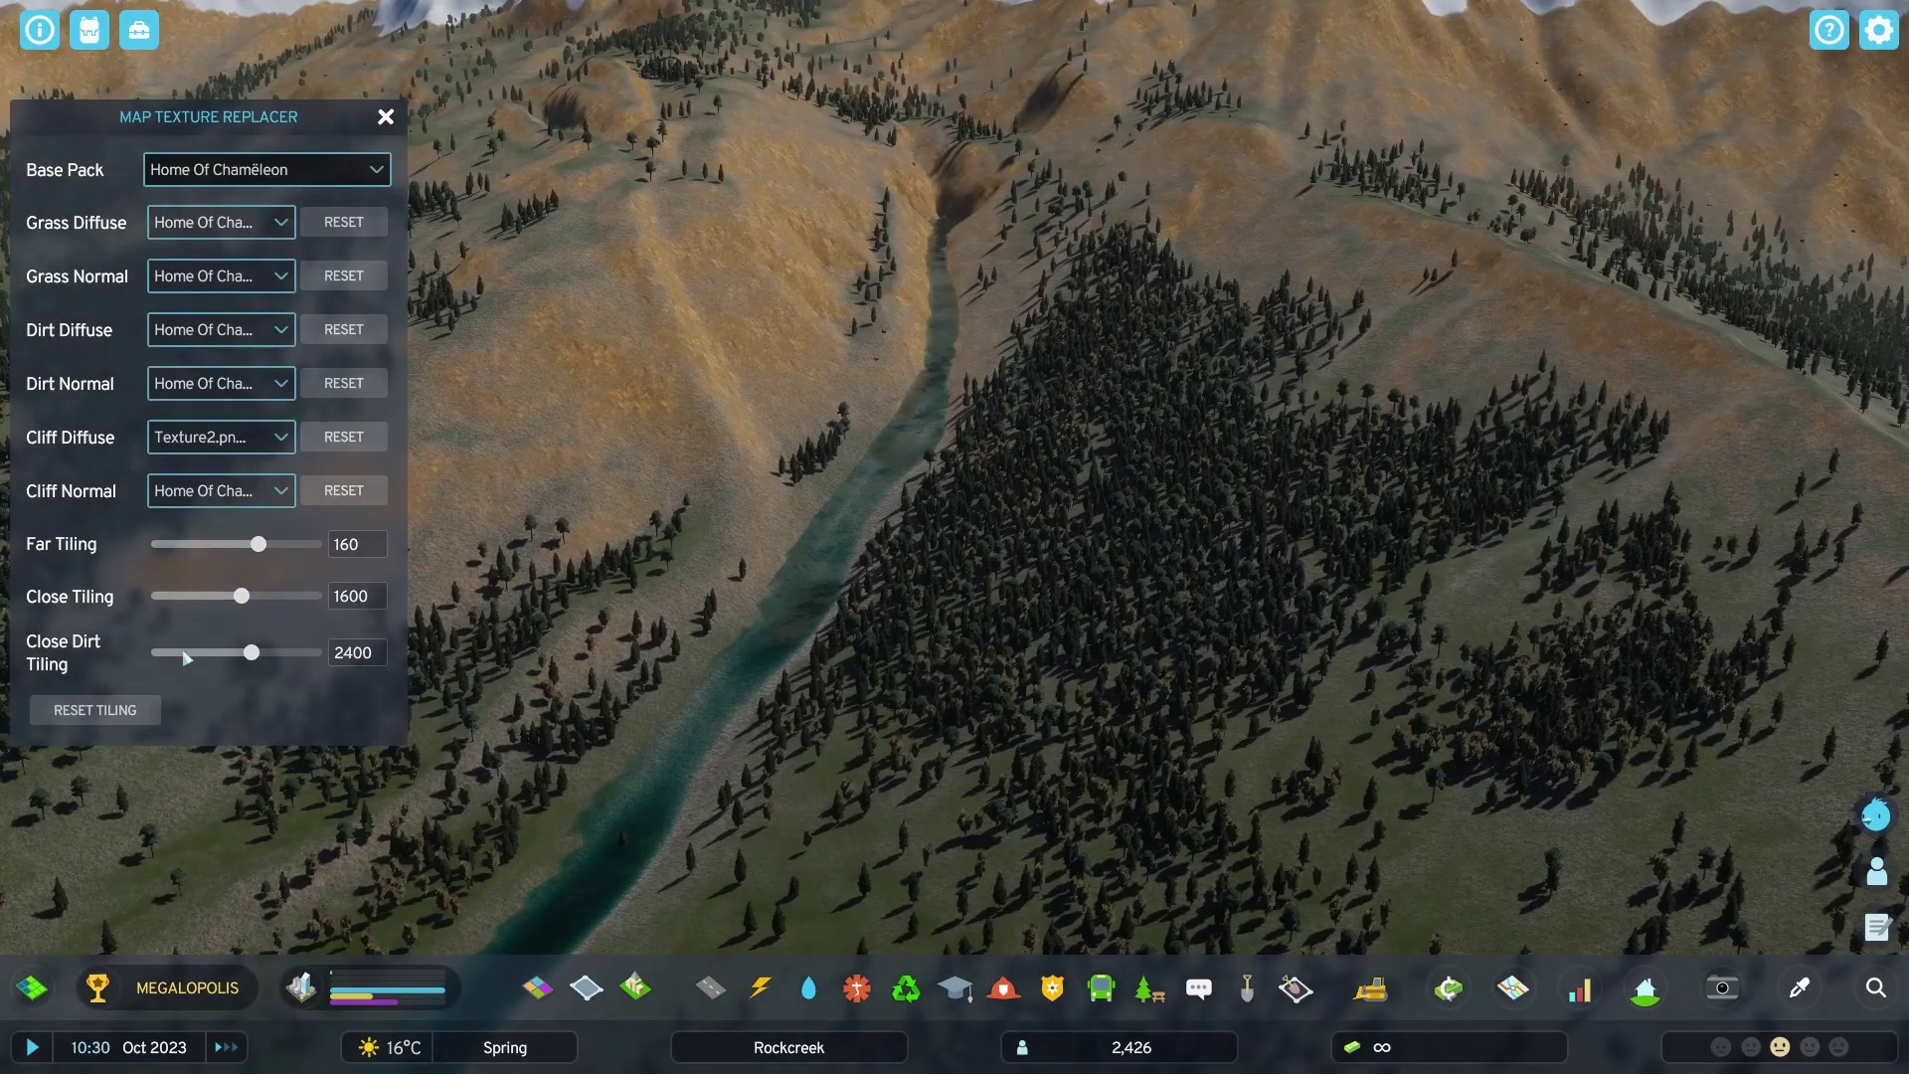
drag(259, 543, 212, 553)
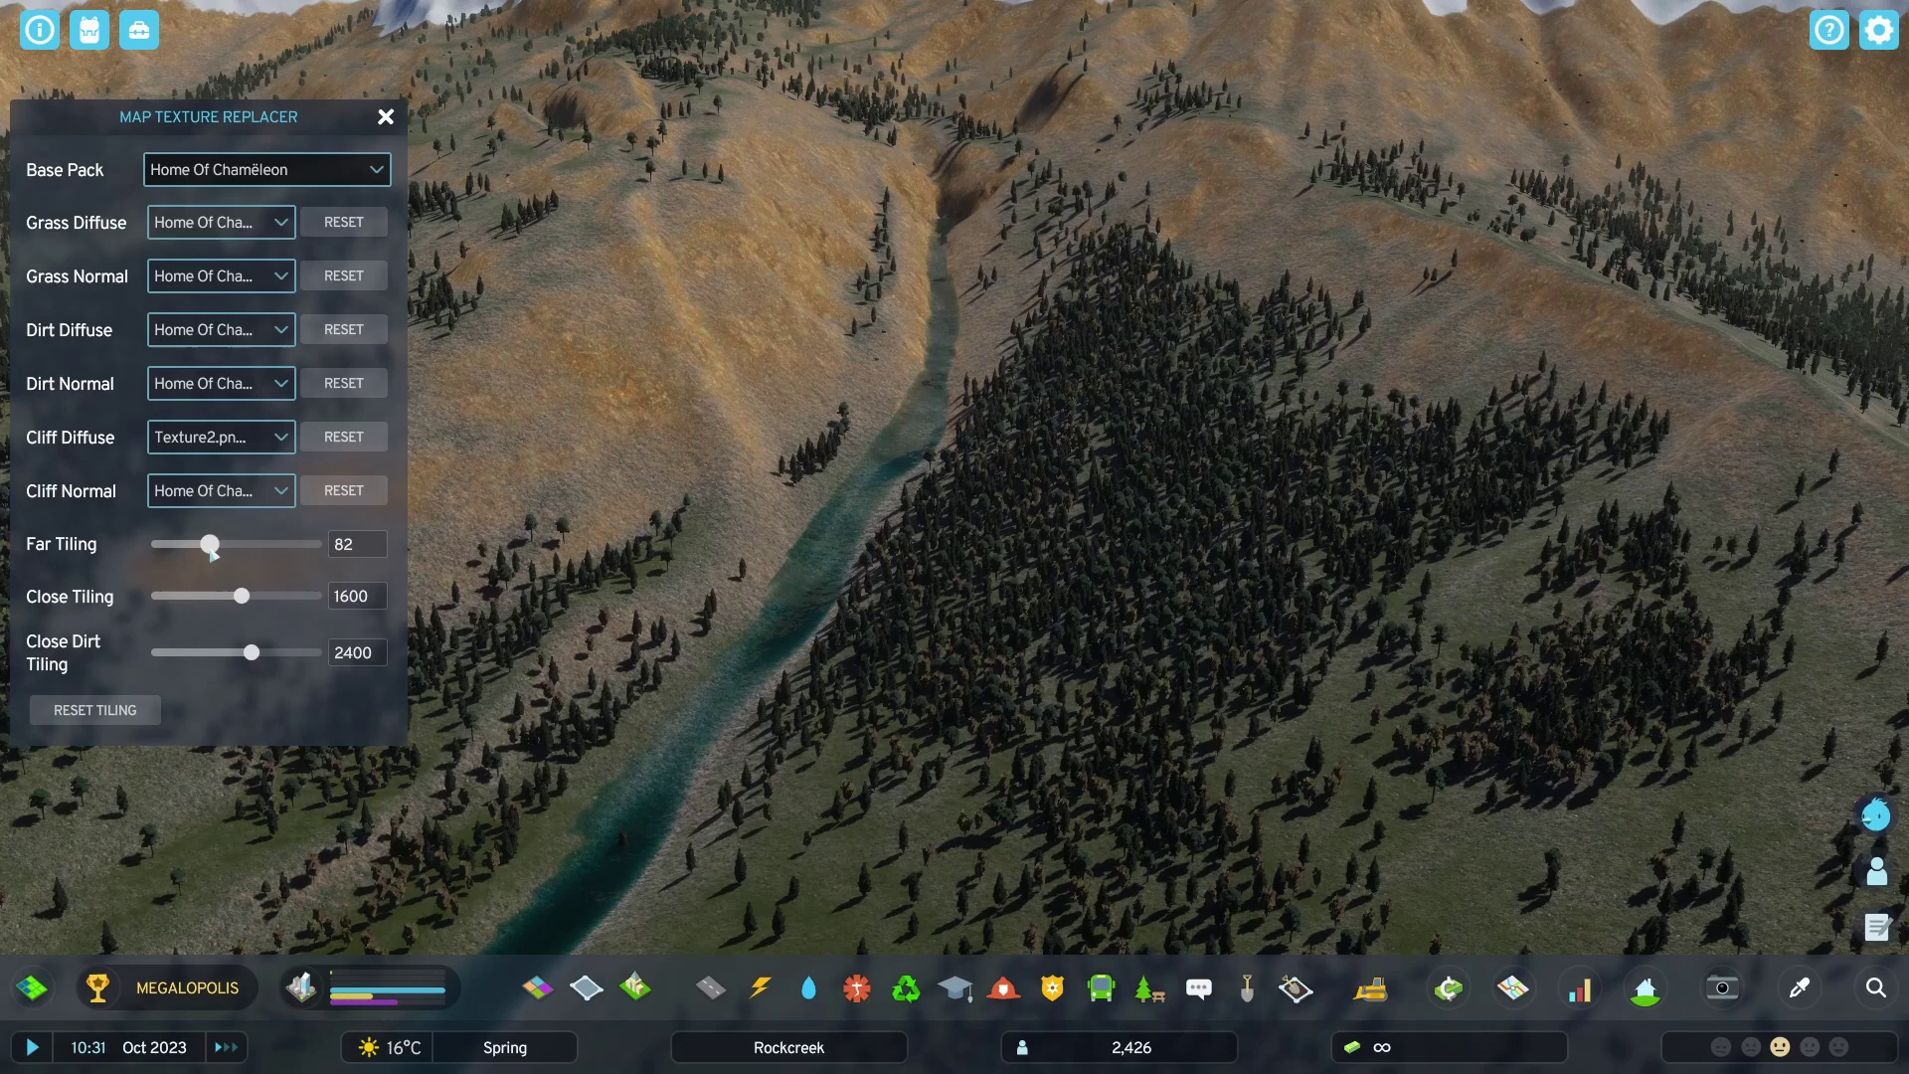
mouse_move(211, 553)
mouse_down()
mouse_move(291, 549)
mouse_move(244, 554)
mouse_up()
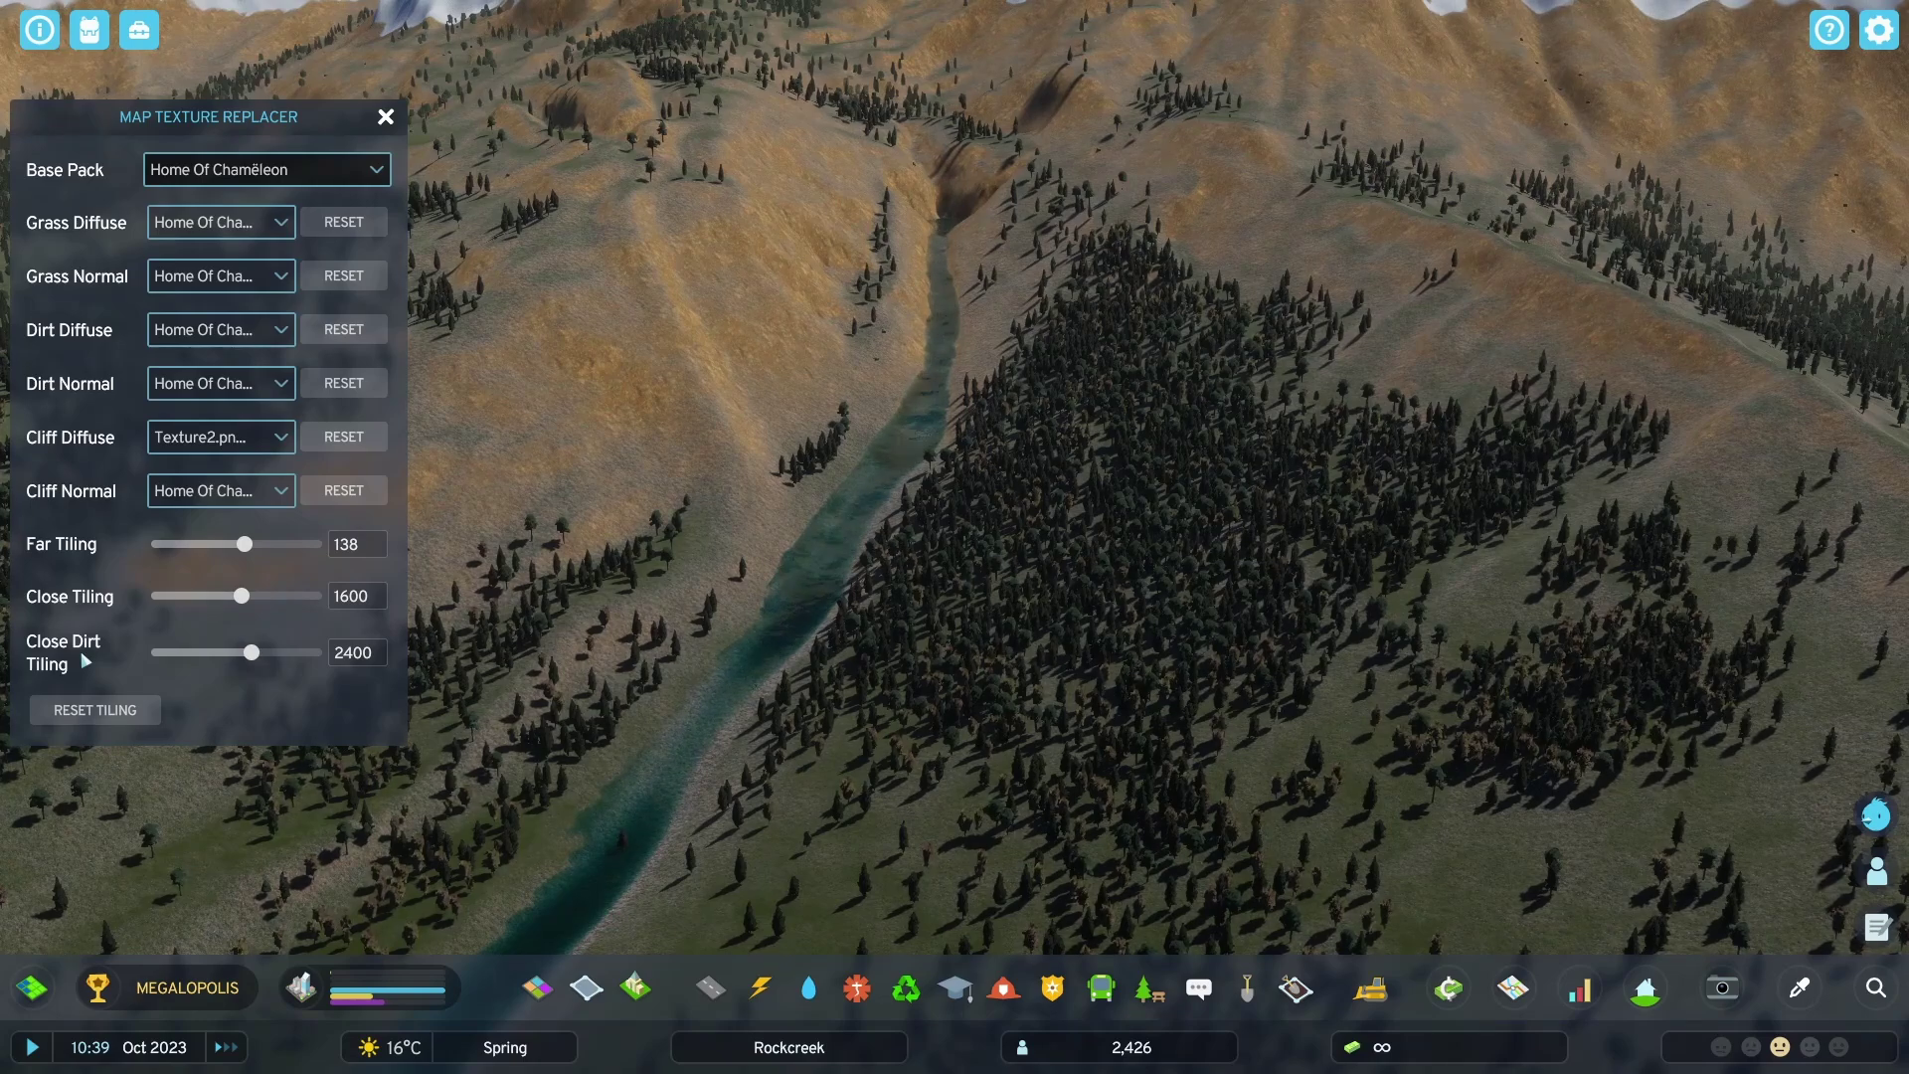
Step: Rotate and zoom the view, then lower Close Tiling to 1276
key(q)
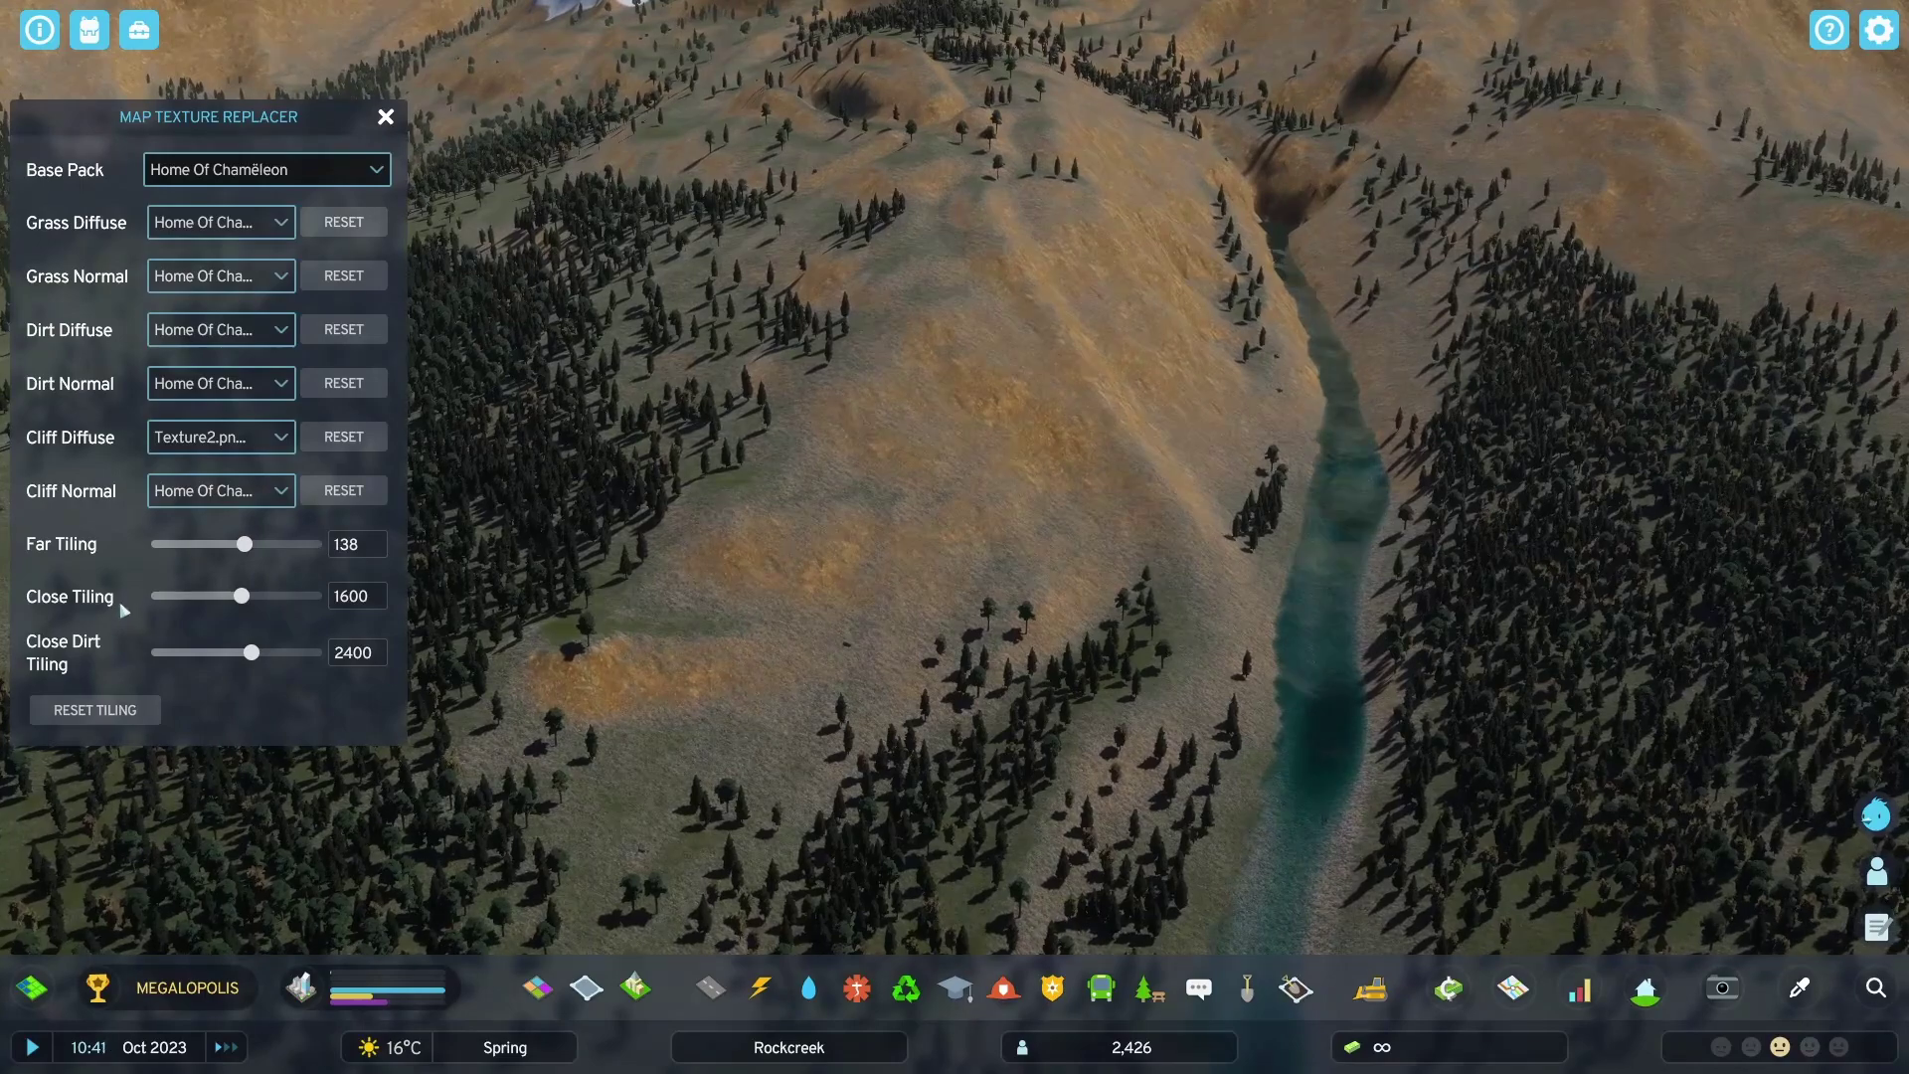
scroll(843, 455, up, 3)
scroll(843, 464, up, 5)
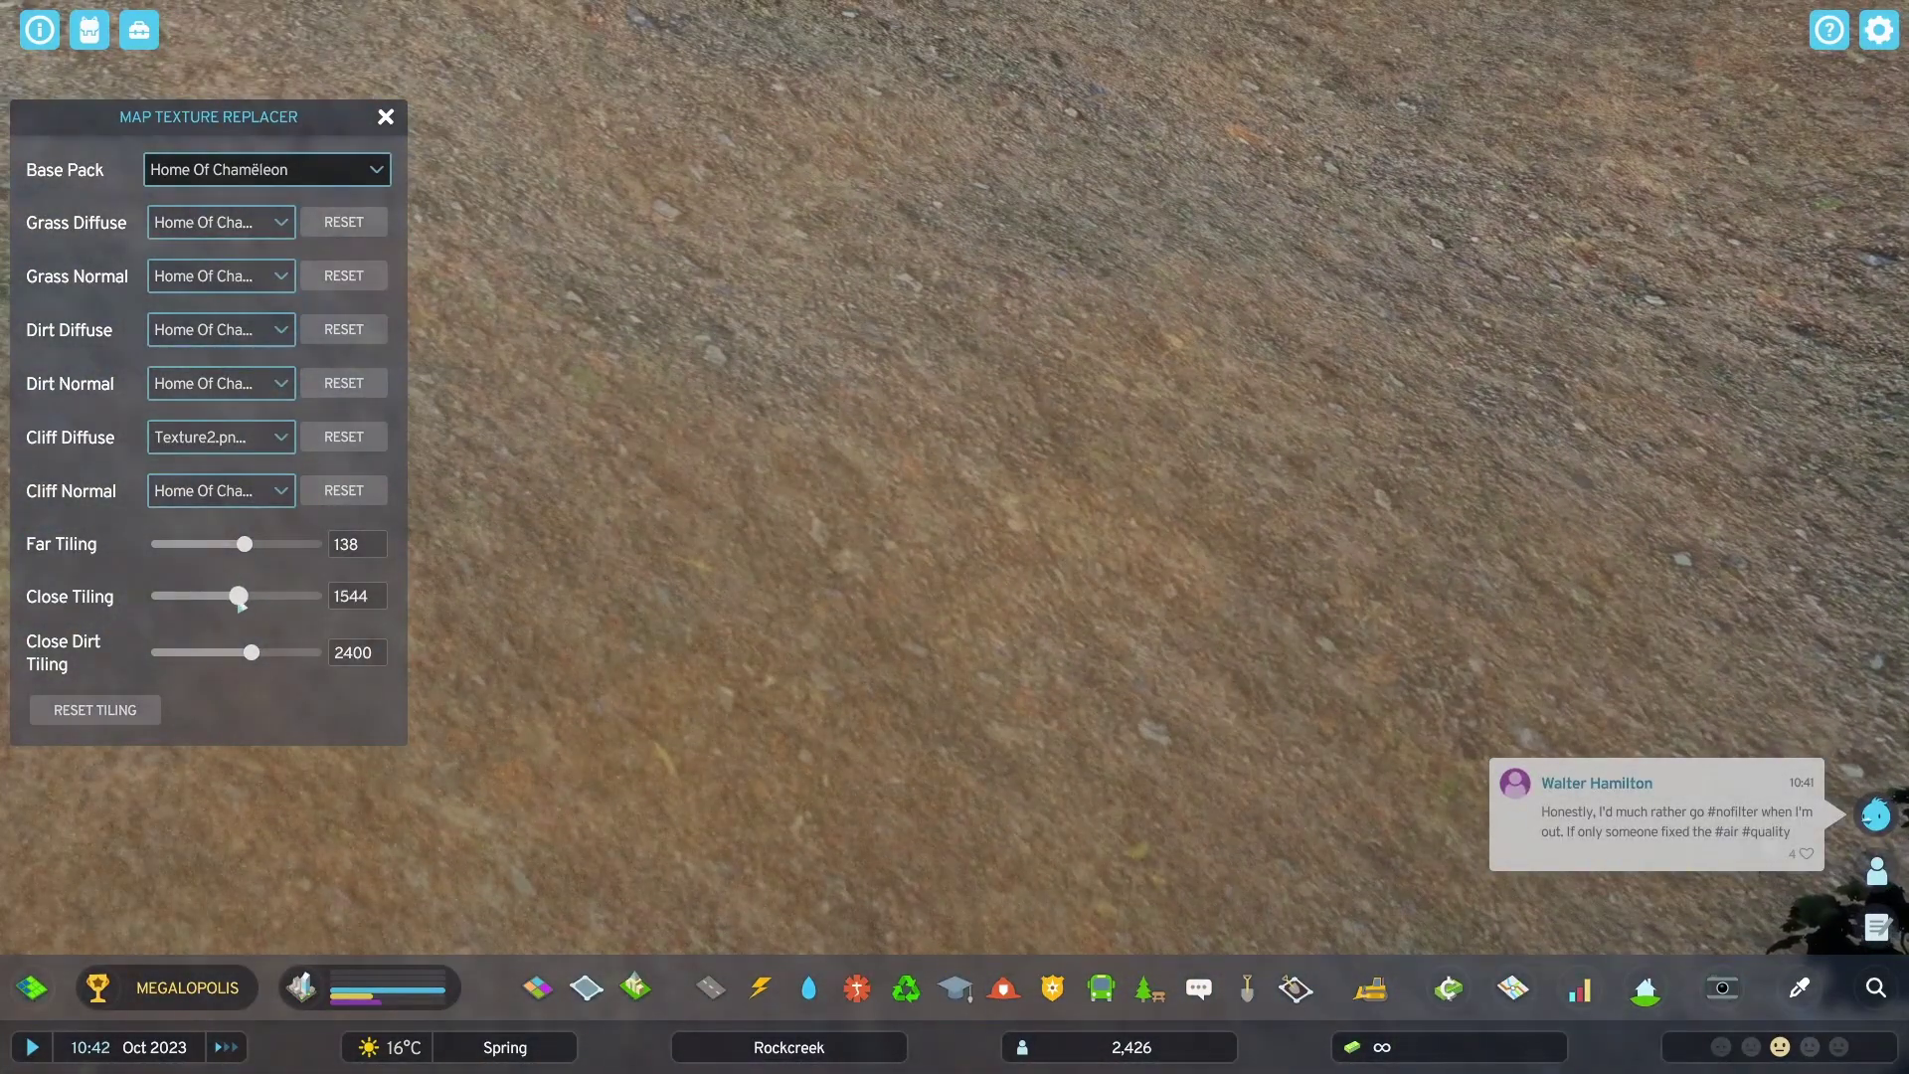
mouse_move(242, 596)
mouse_down()
mouse_move(205, 600)
mouse_move(225, 597)
mouse_up()
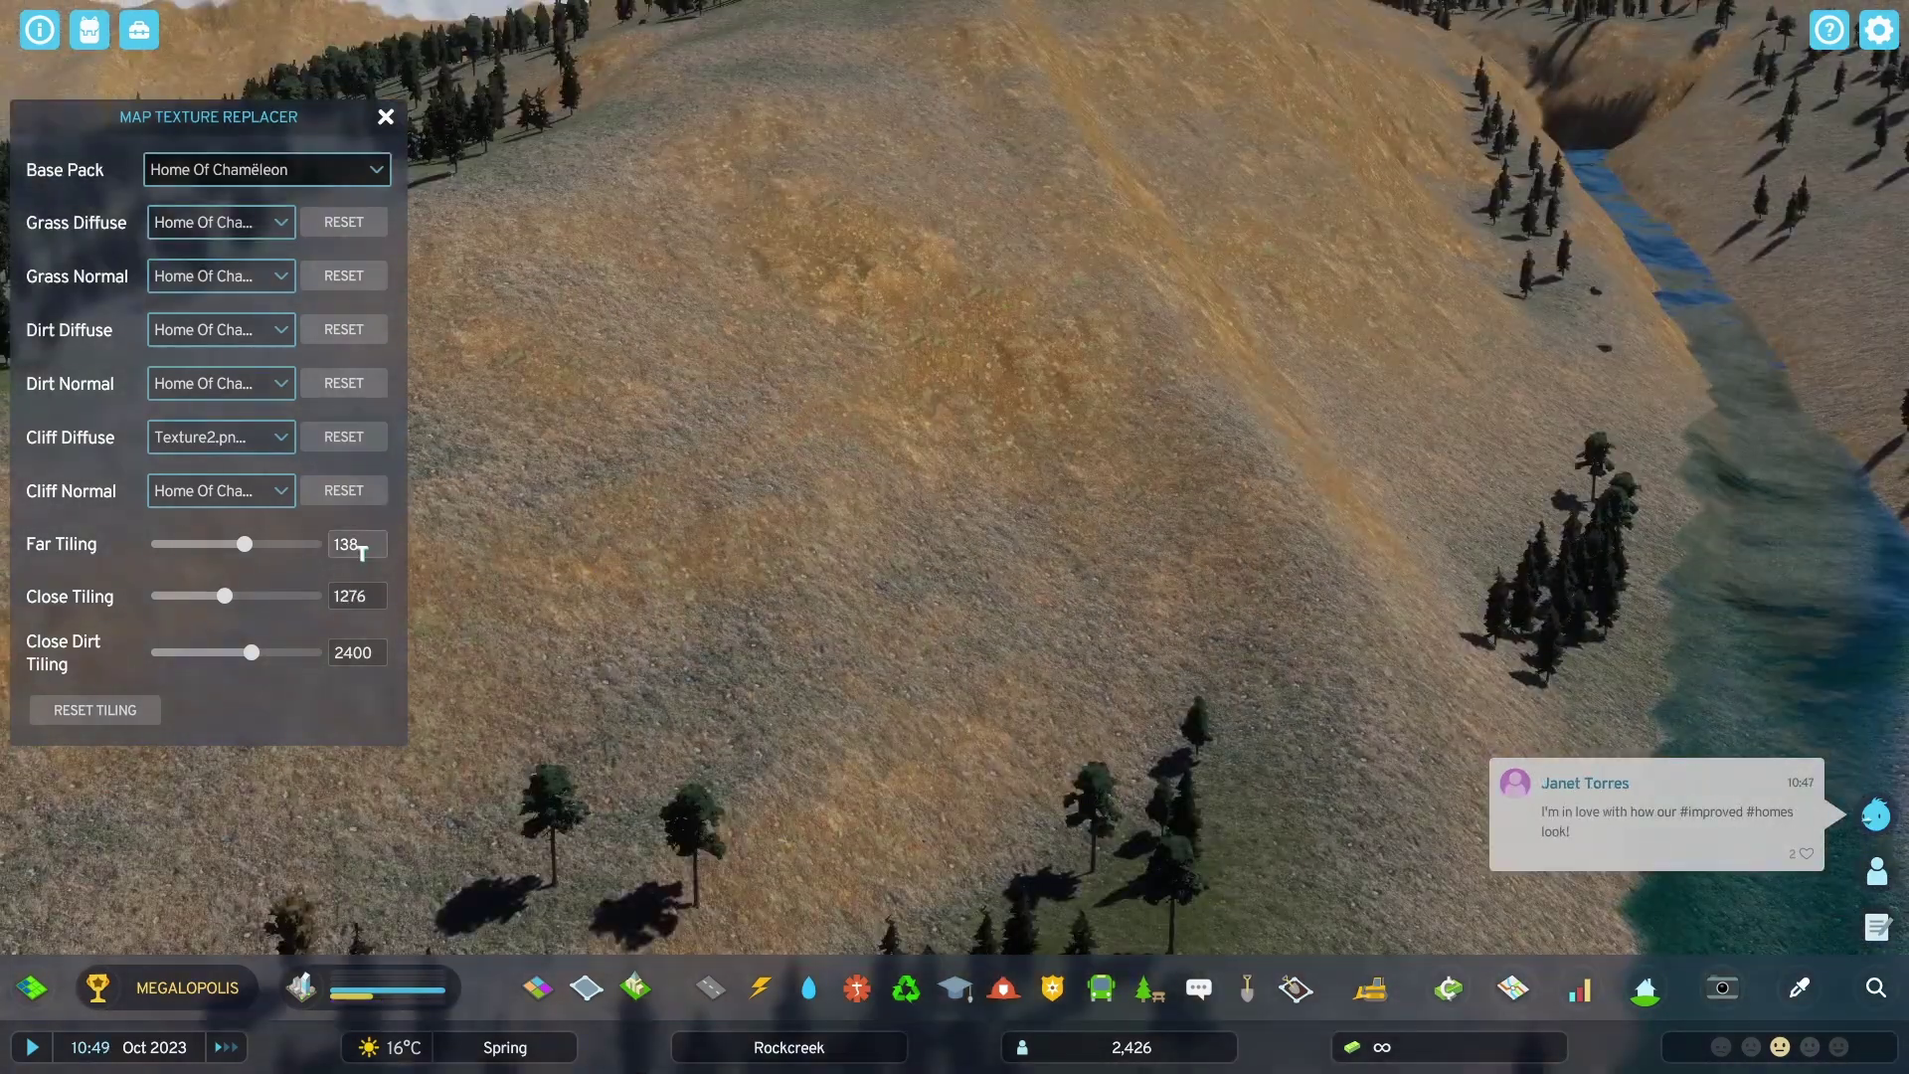
Step: Enter 200 as the Far Tiling value and exit to the main menu
click(361, 549)
drag(362, 549, 337, 544)
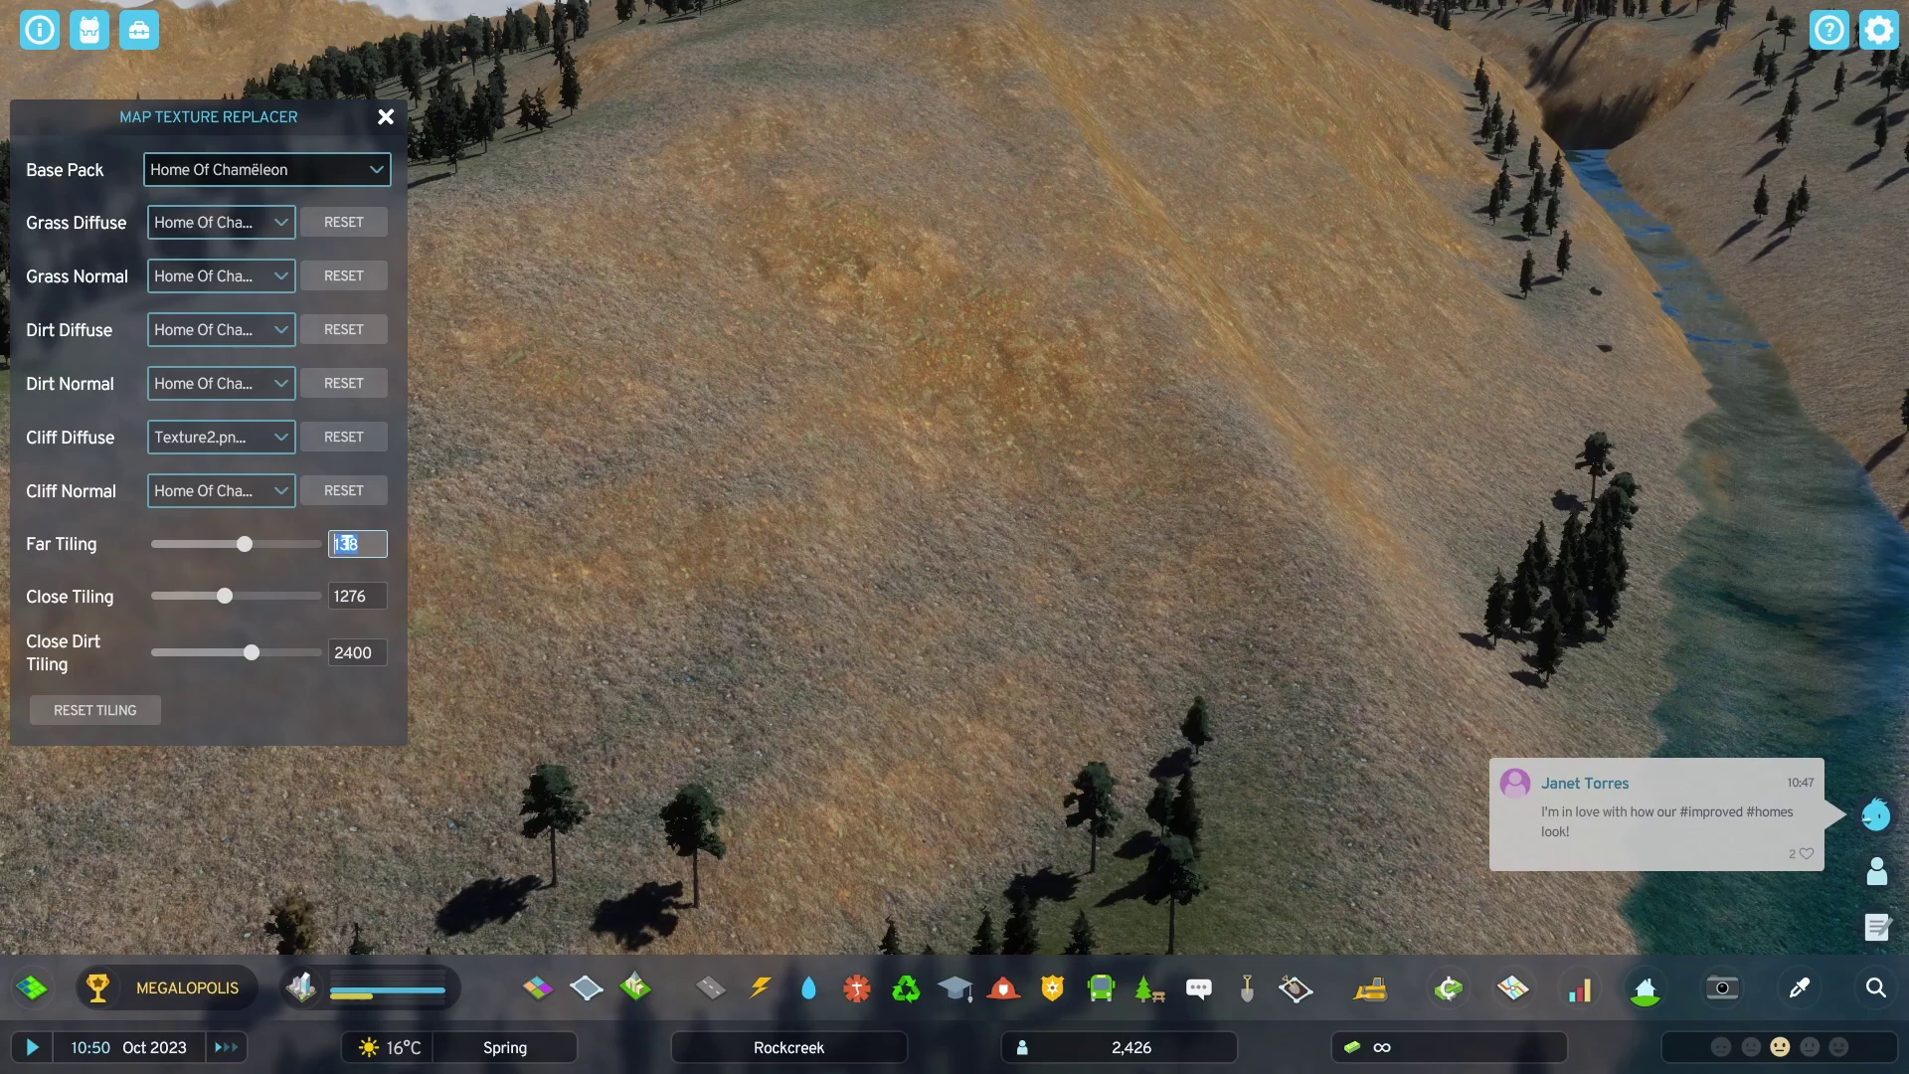
text(200)
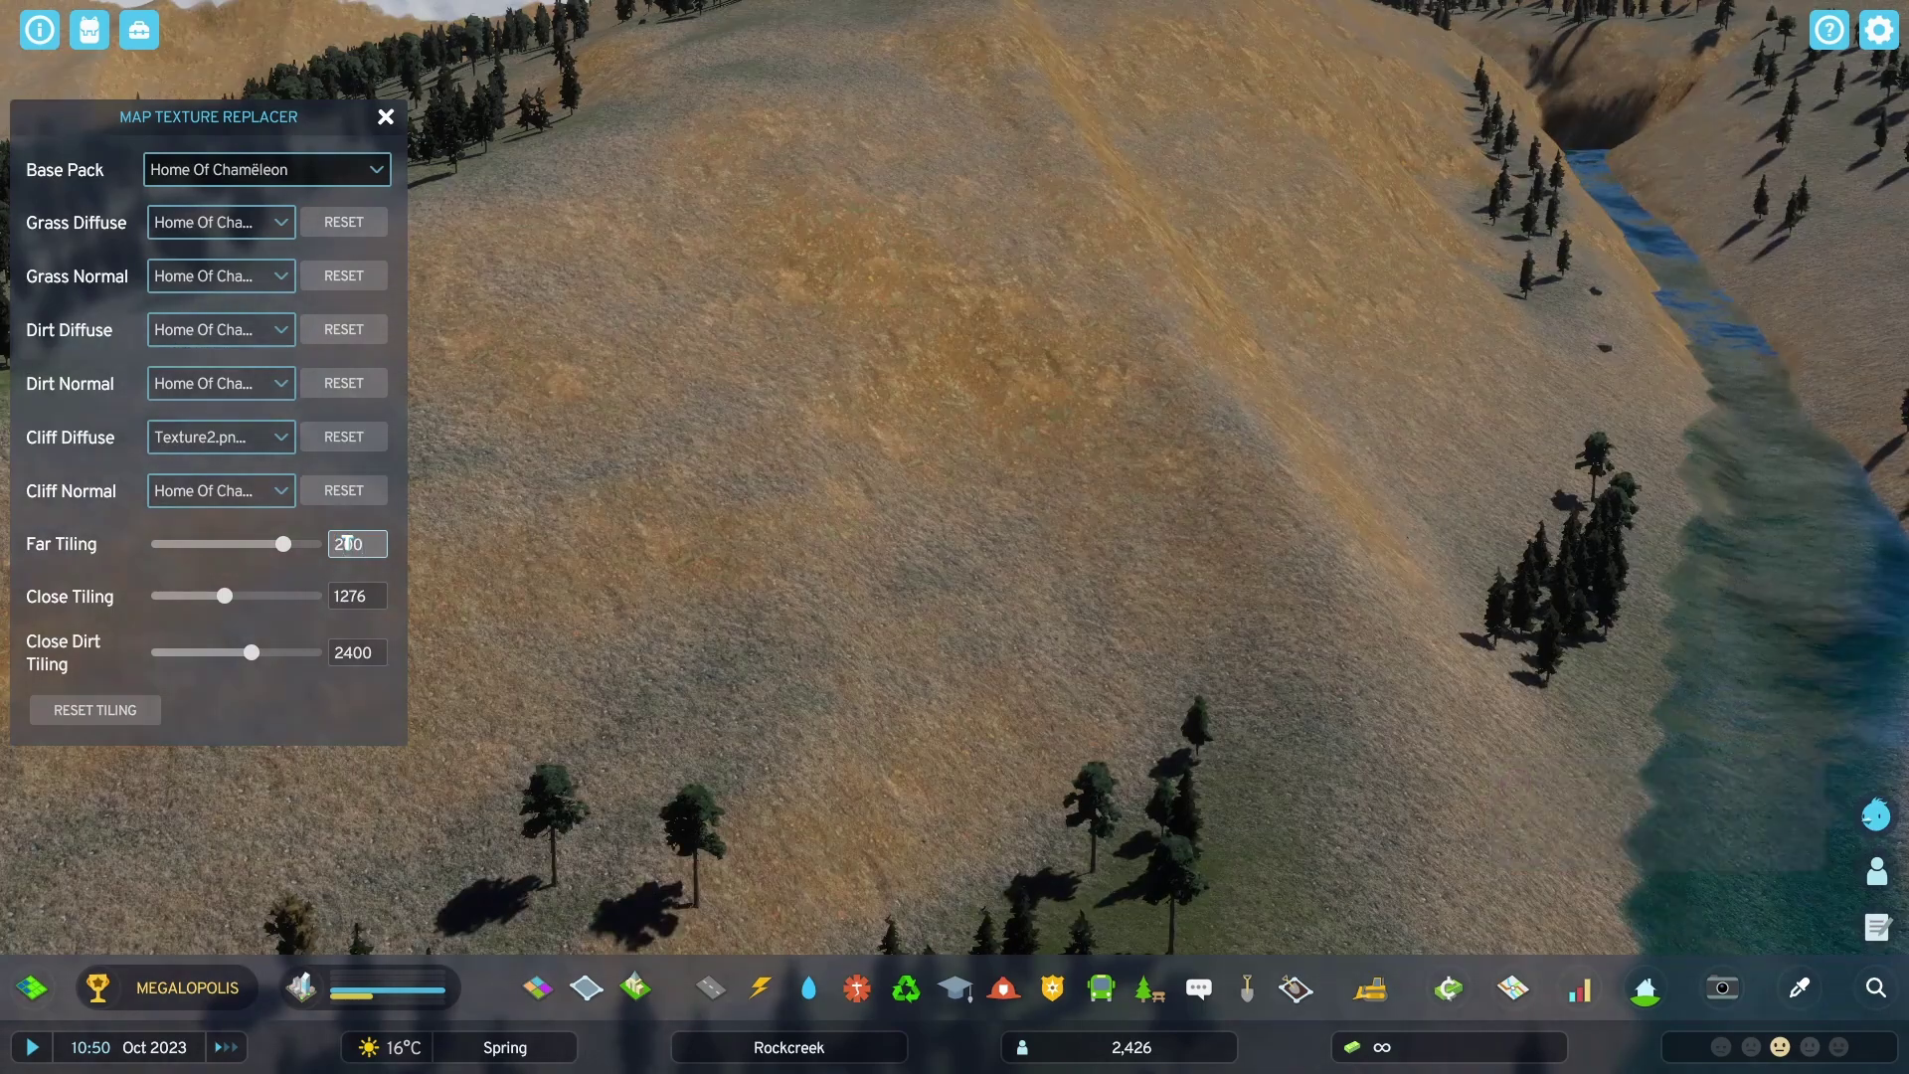
text(0)
click(666, 513)
key(s)
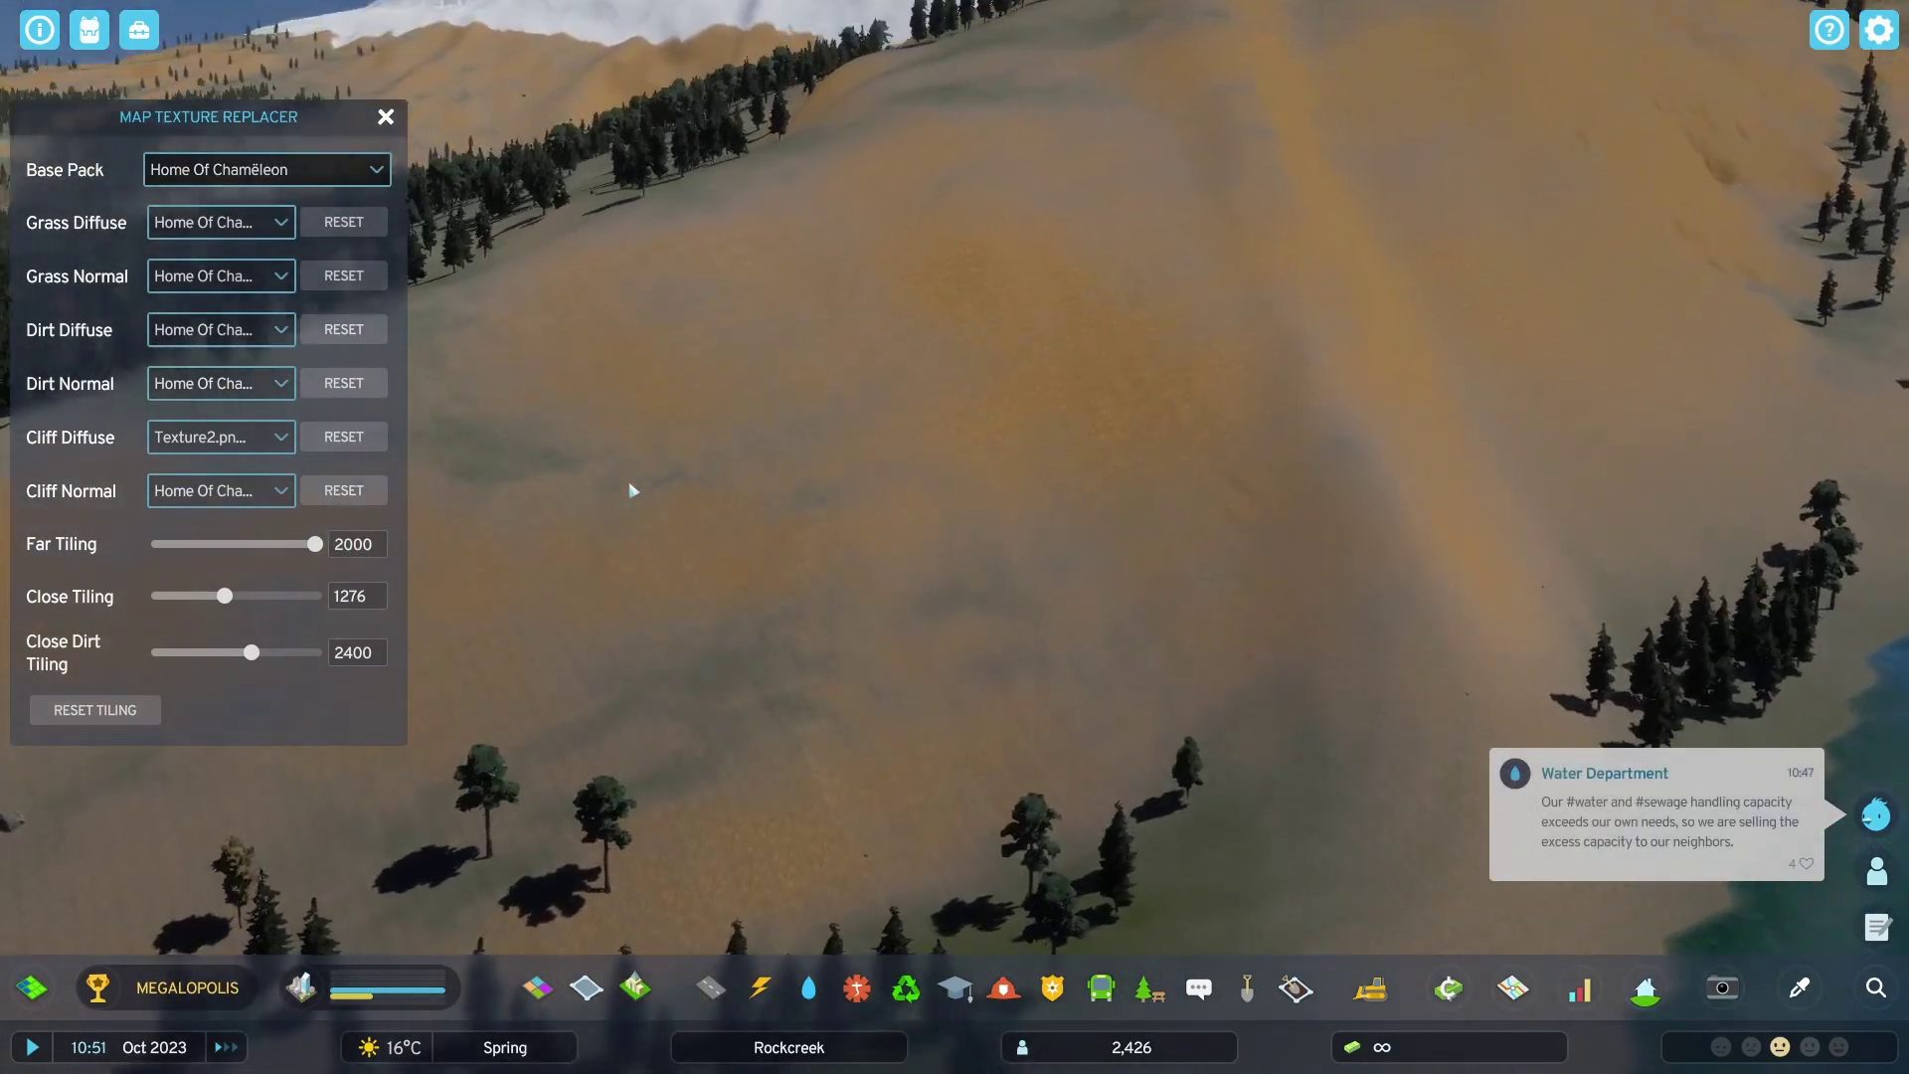
click(378, 544)
text(200)
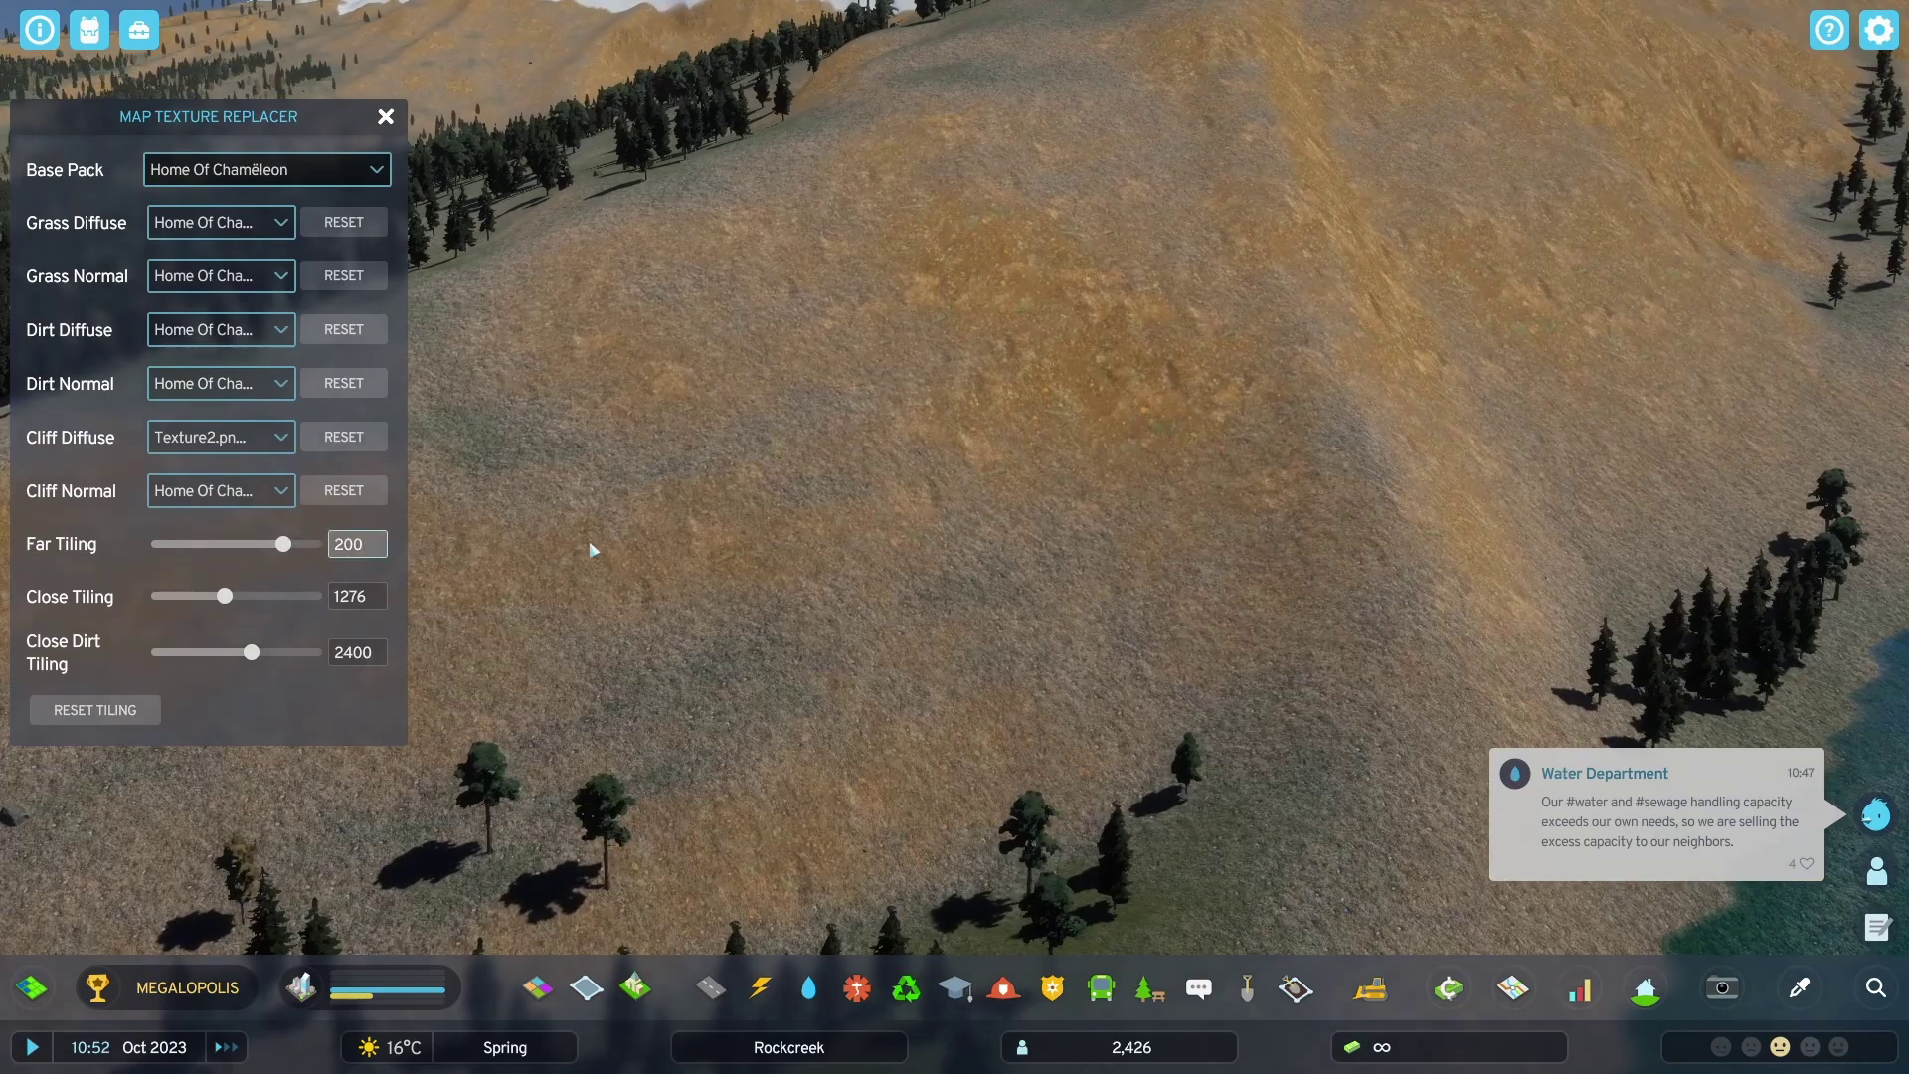
scroll(676, 601, down, 5)
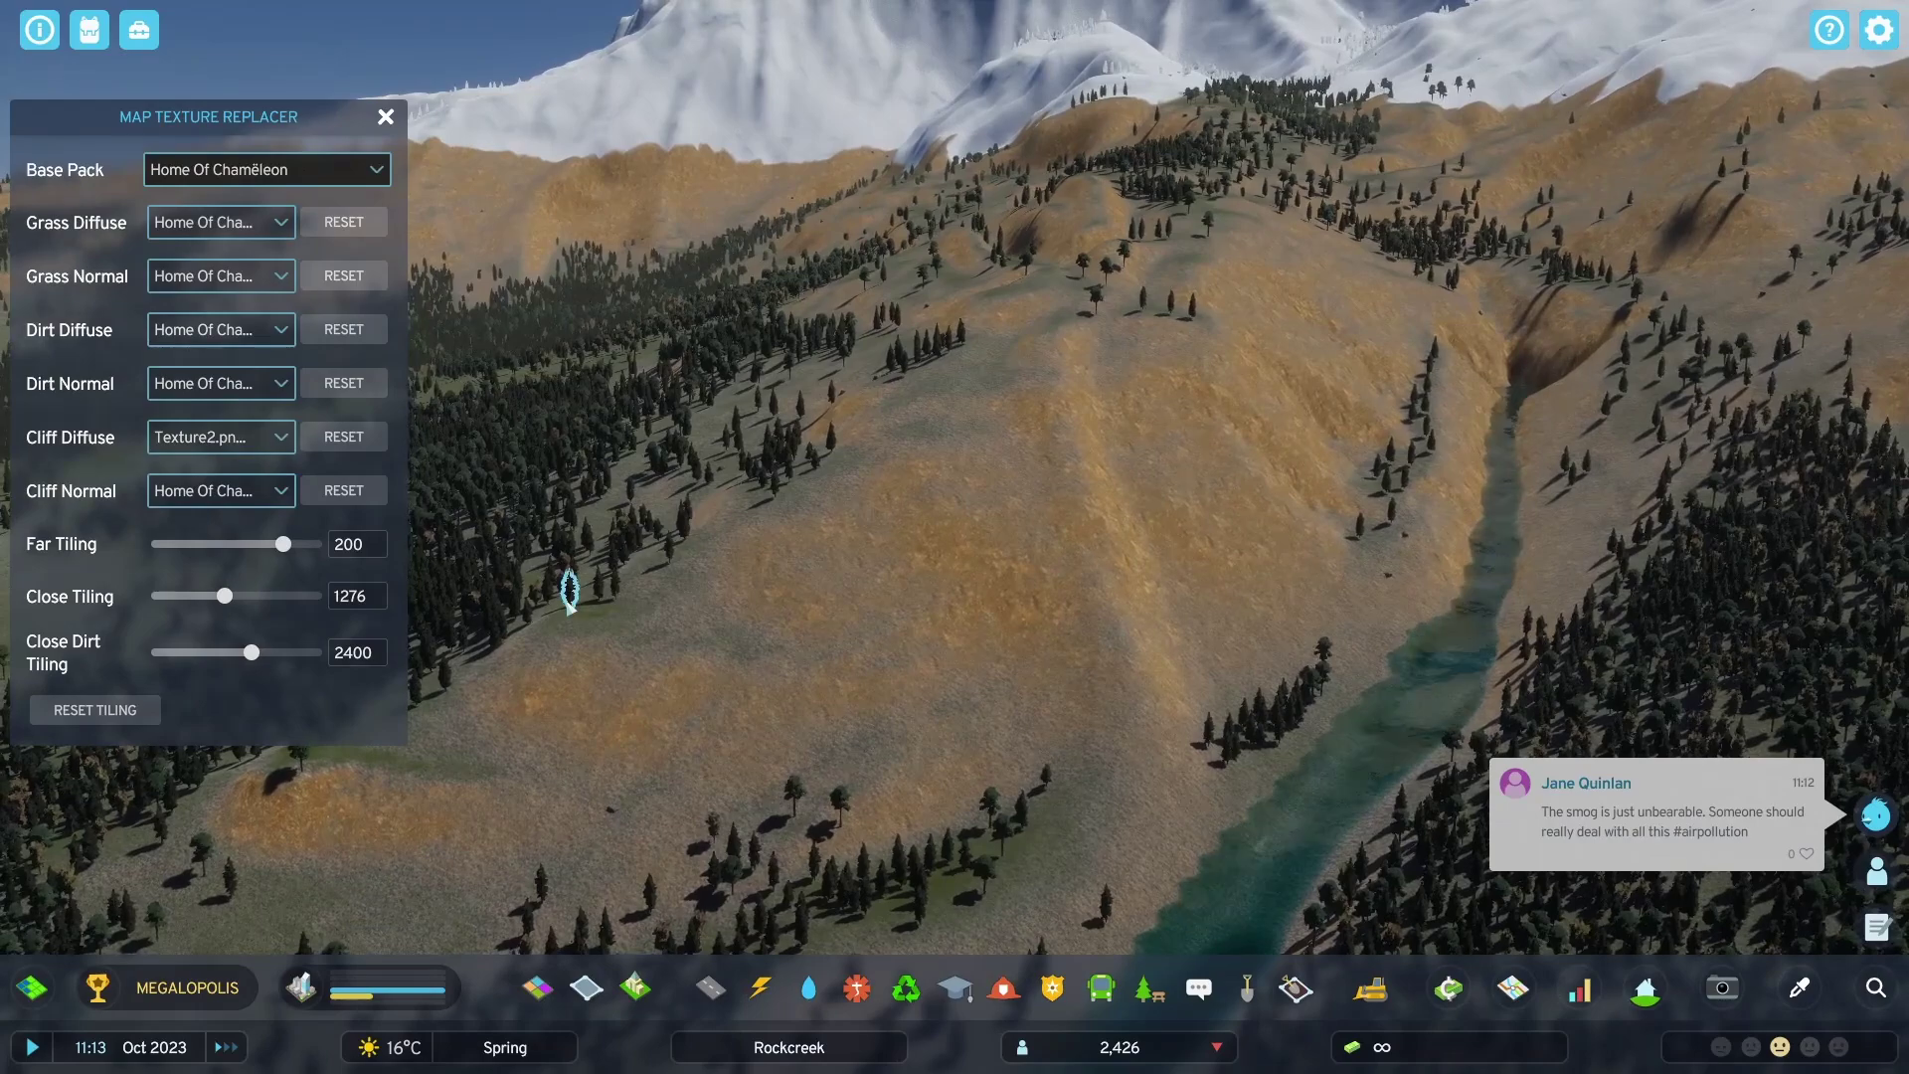
click(646, 845)
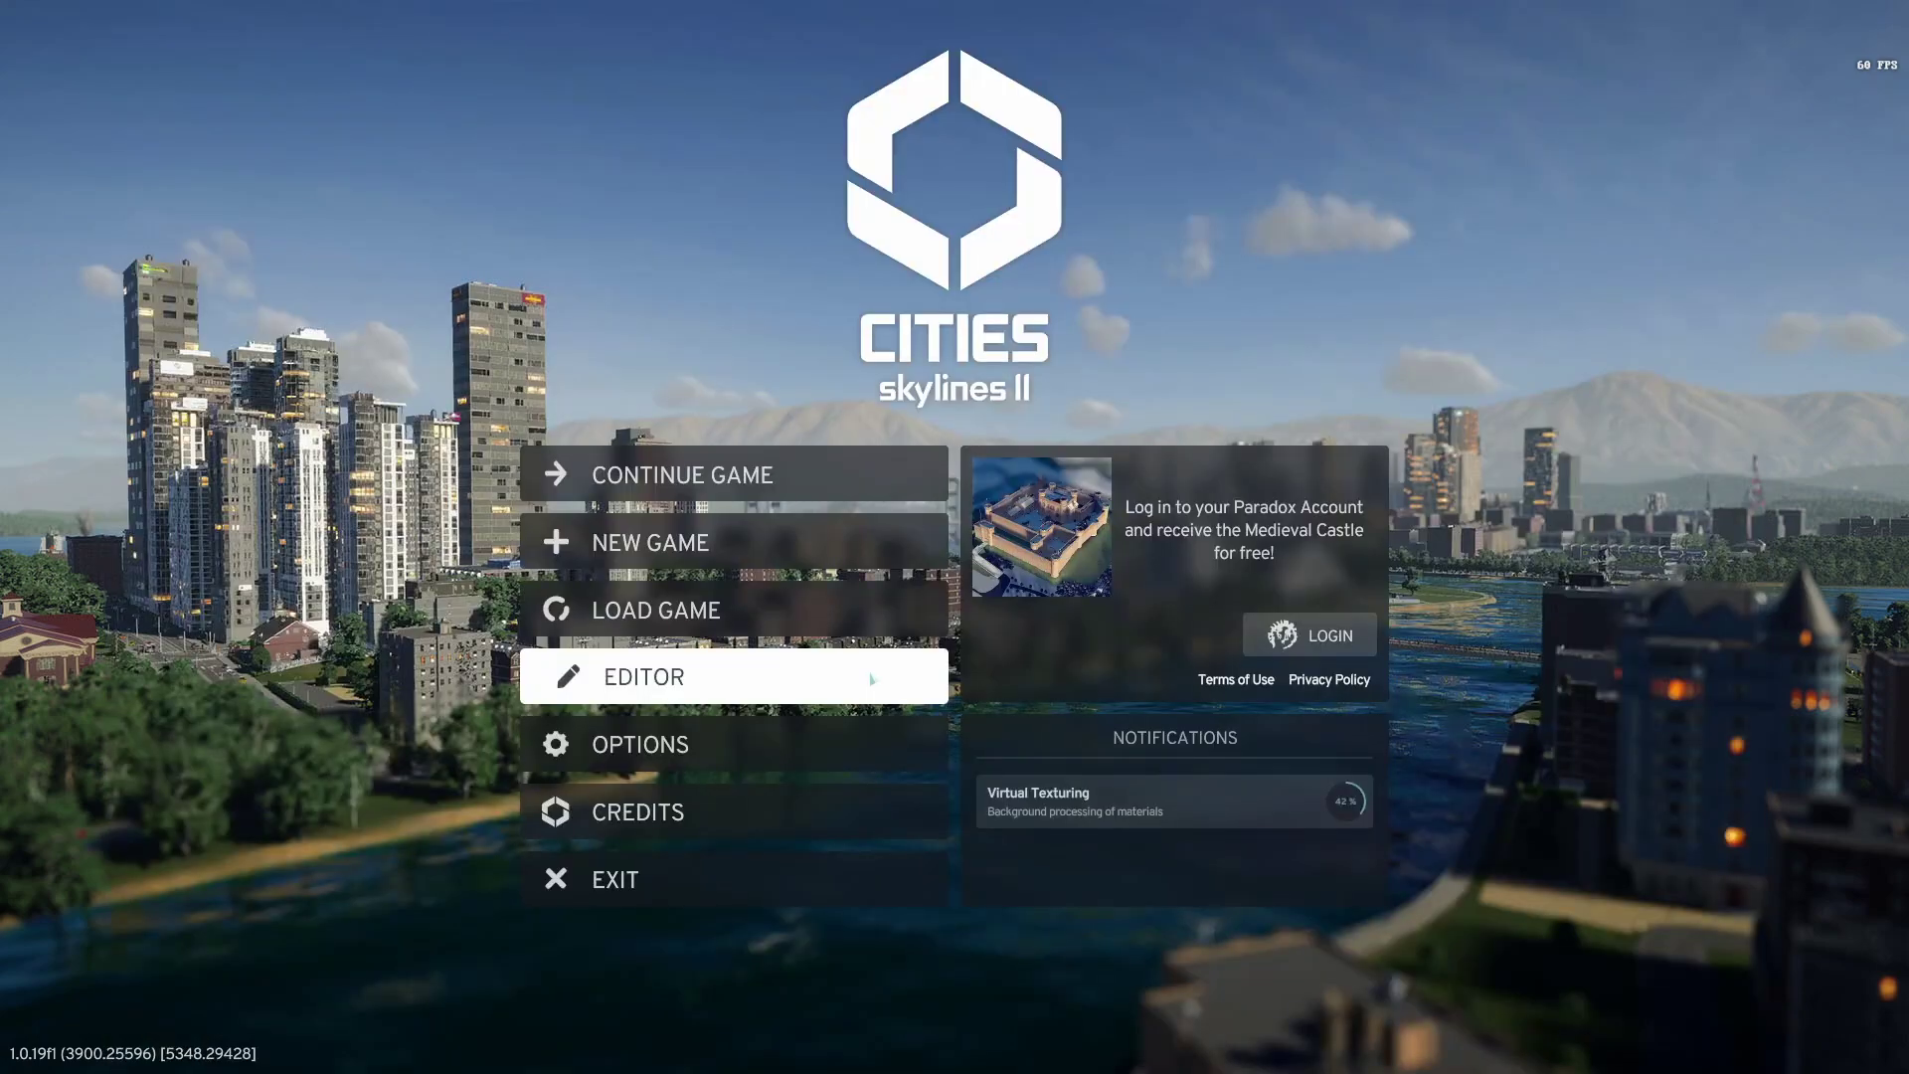
Step: Open the map editor from the main menu
click(871, 679)
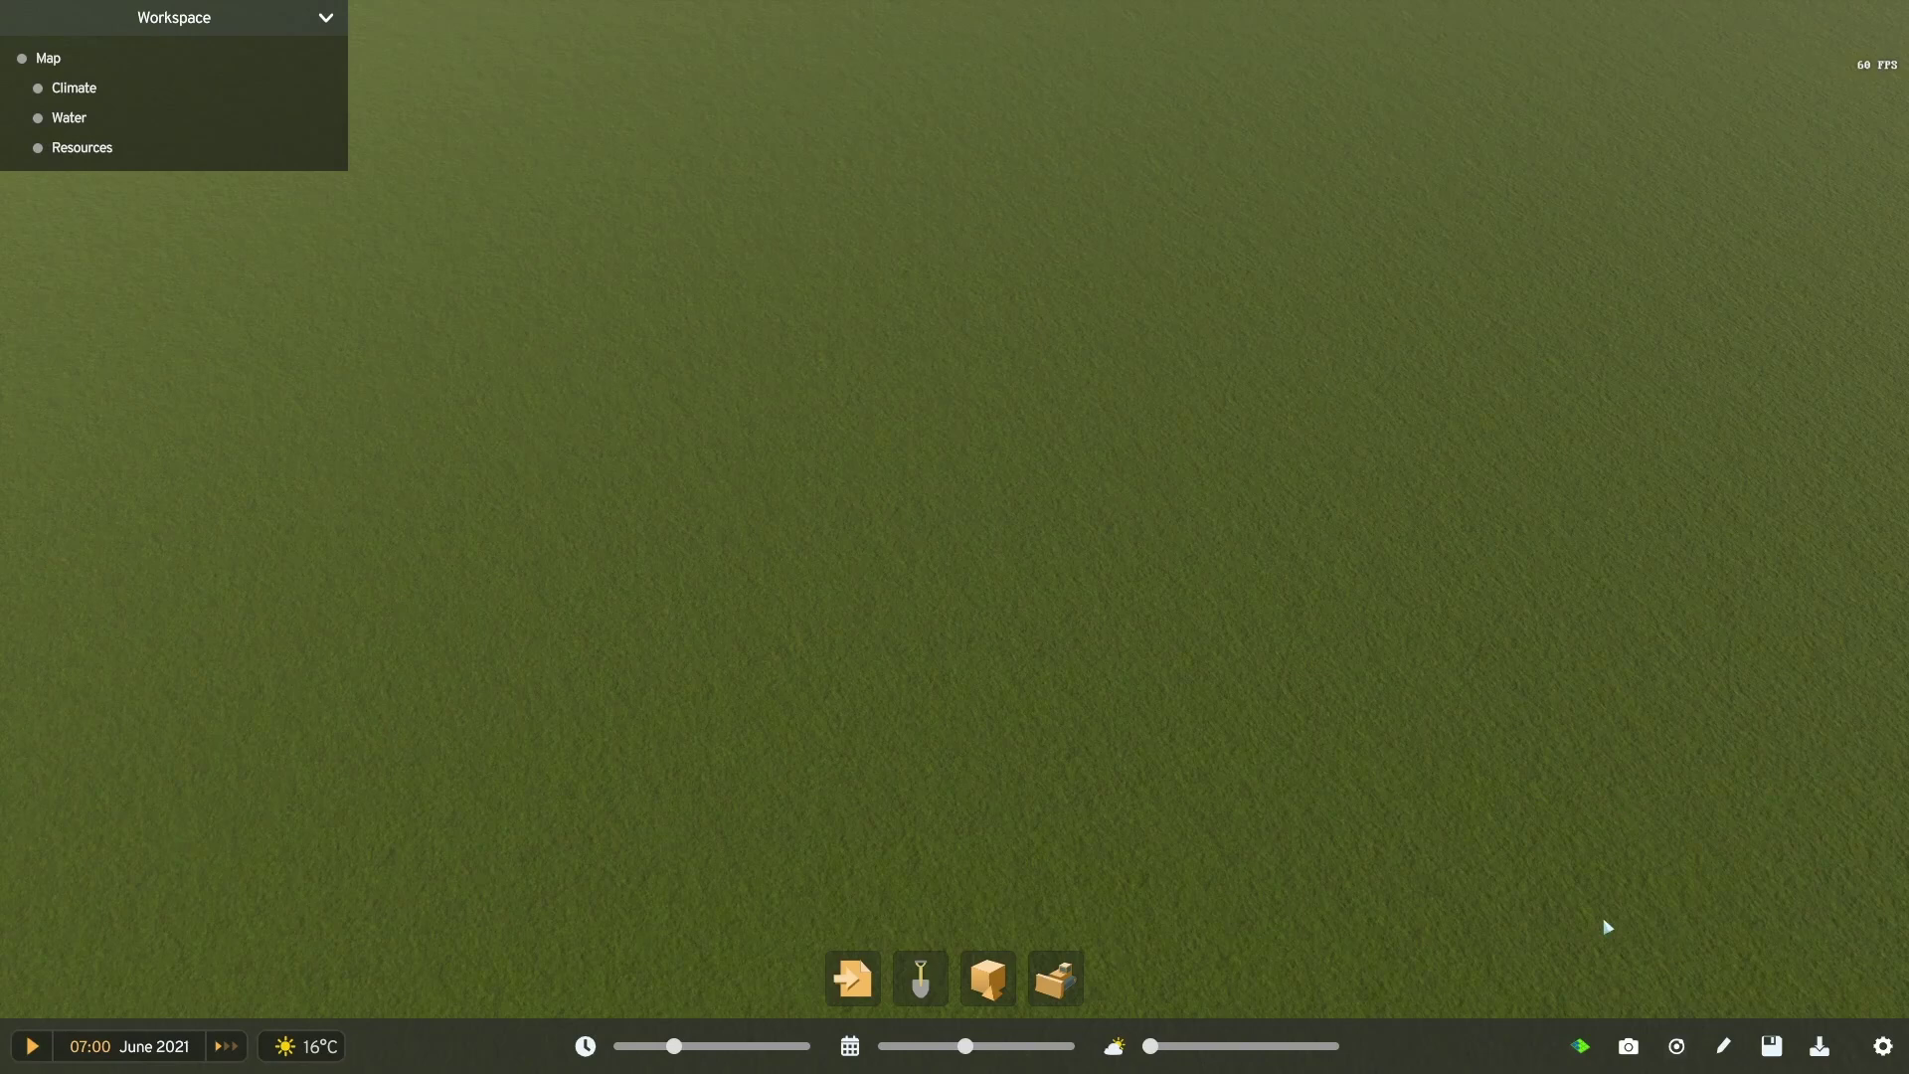
Step: Open Map Texture Replacer, then raise a tall hill in the map centre with the terrain tool
click(1579, 1046)
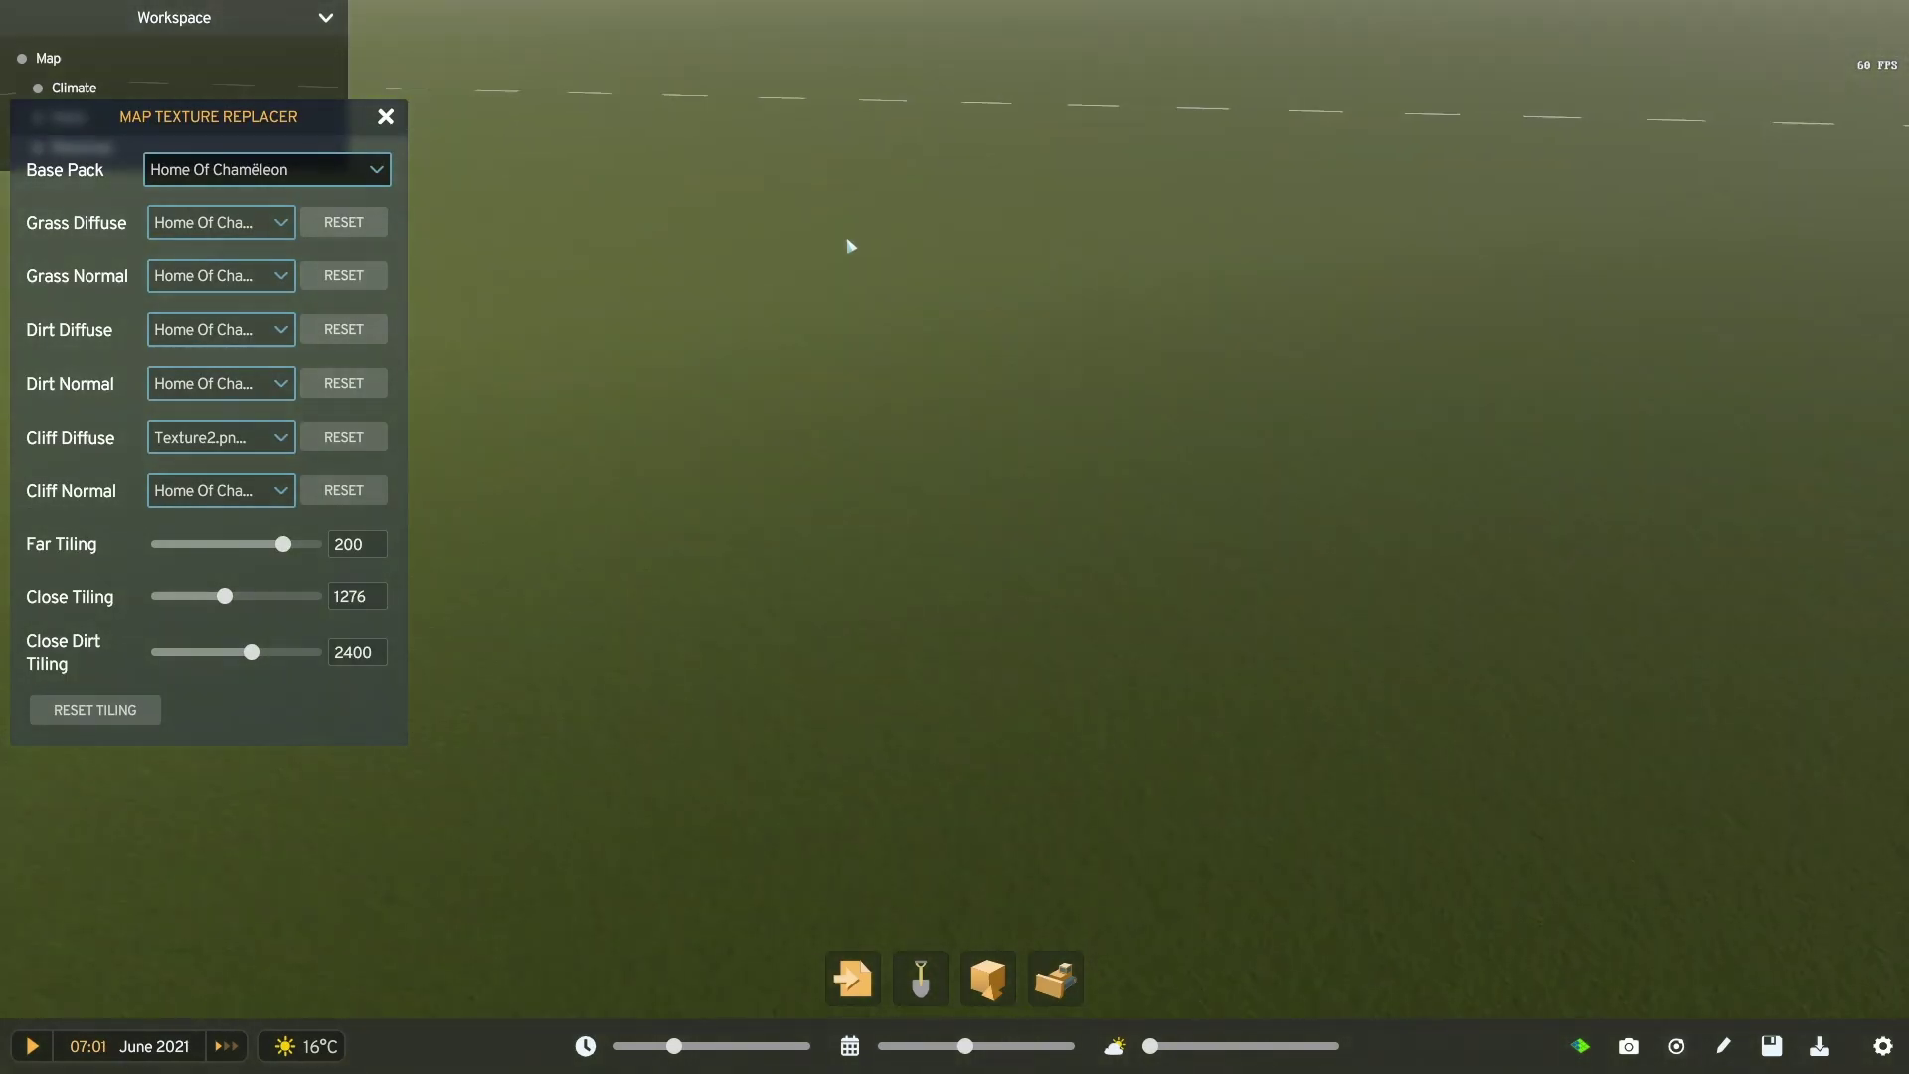
click(921, 978)
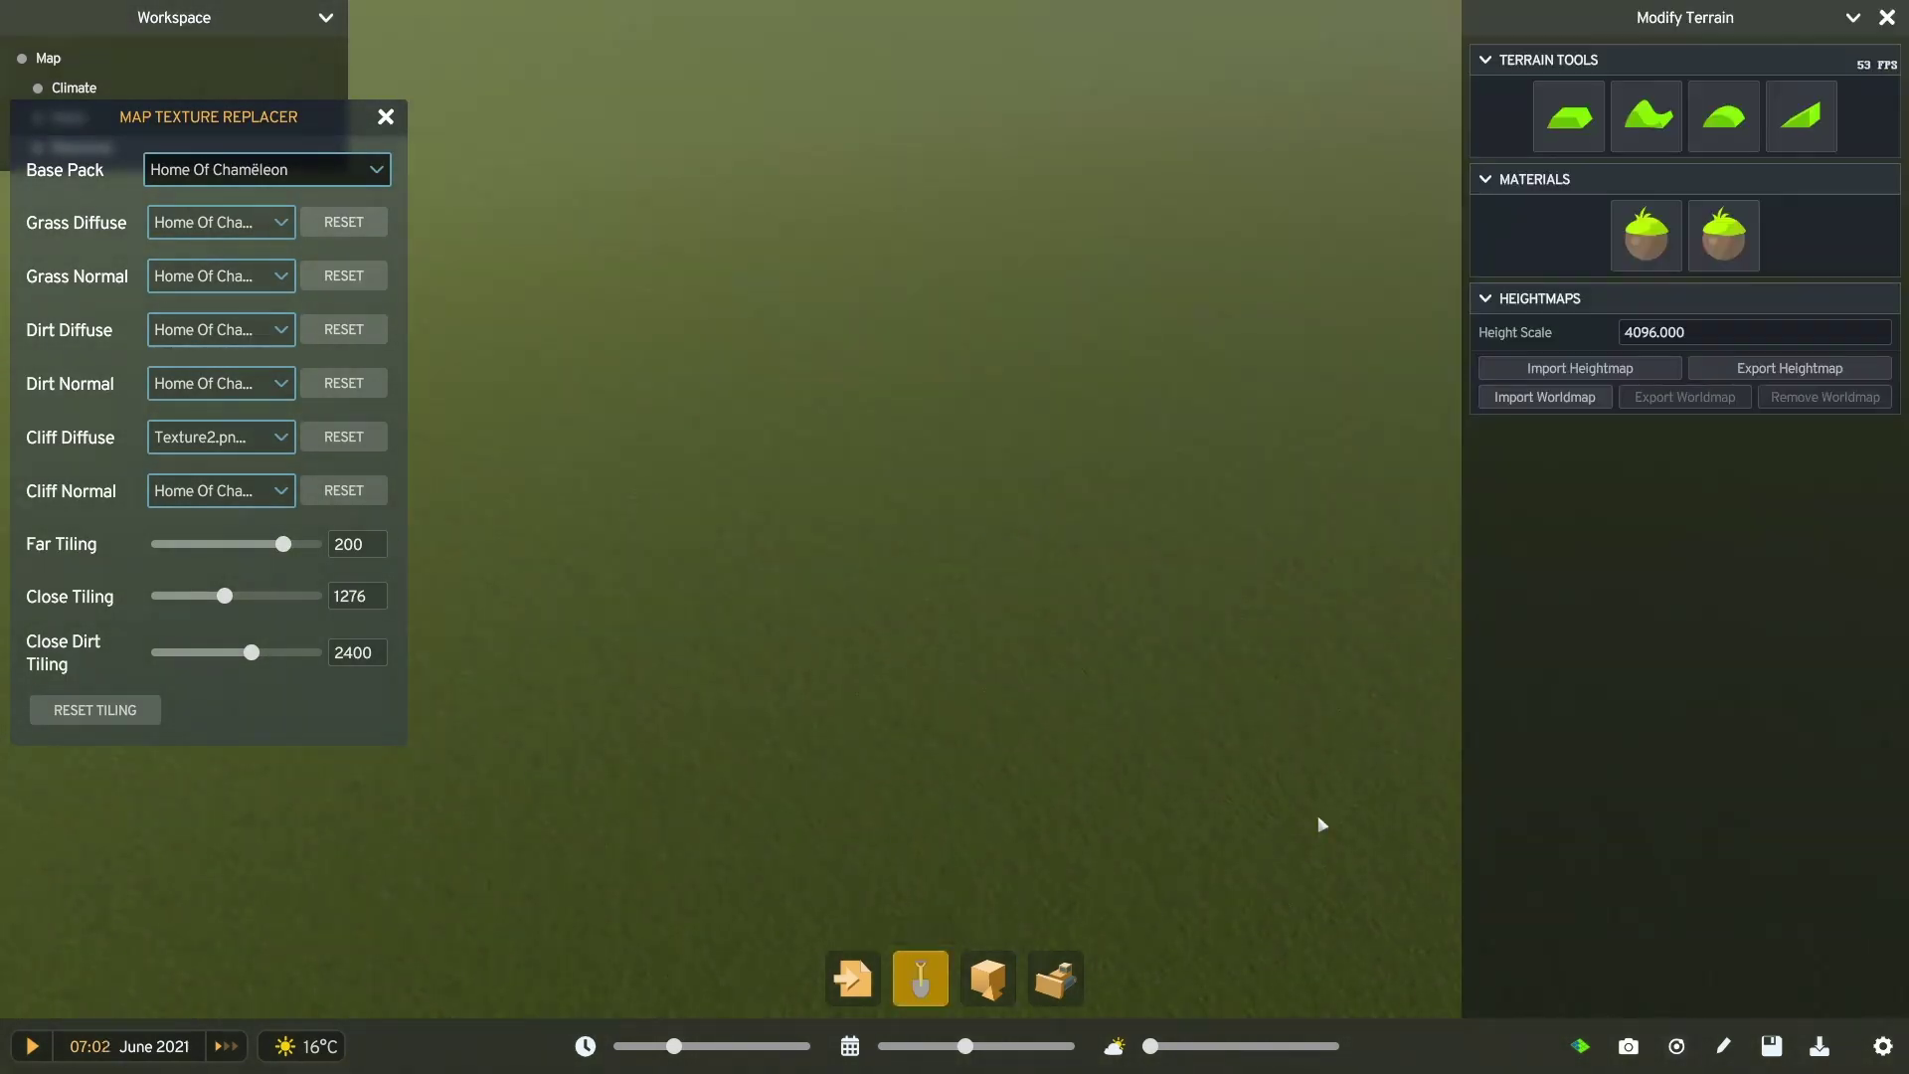
click(1646, 117)
mouse_move(959, 456)
mouse_down()
mouse_move(1146, 521)
mouse_move(843, 701)
mouse_move(1024, 221)
mouse_move(1002, 373)
mouse_move(923, 318)
mouse_up()
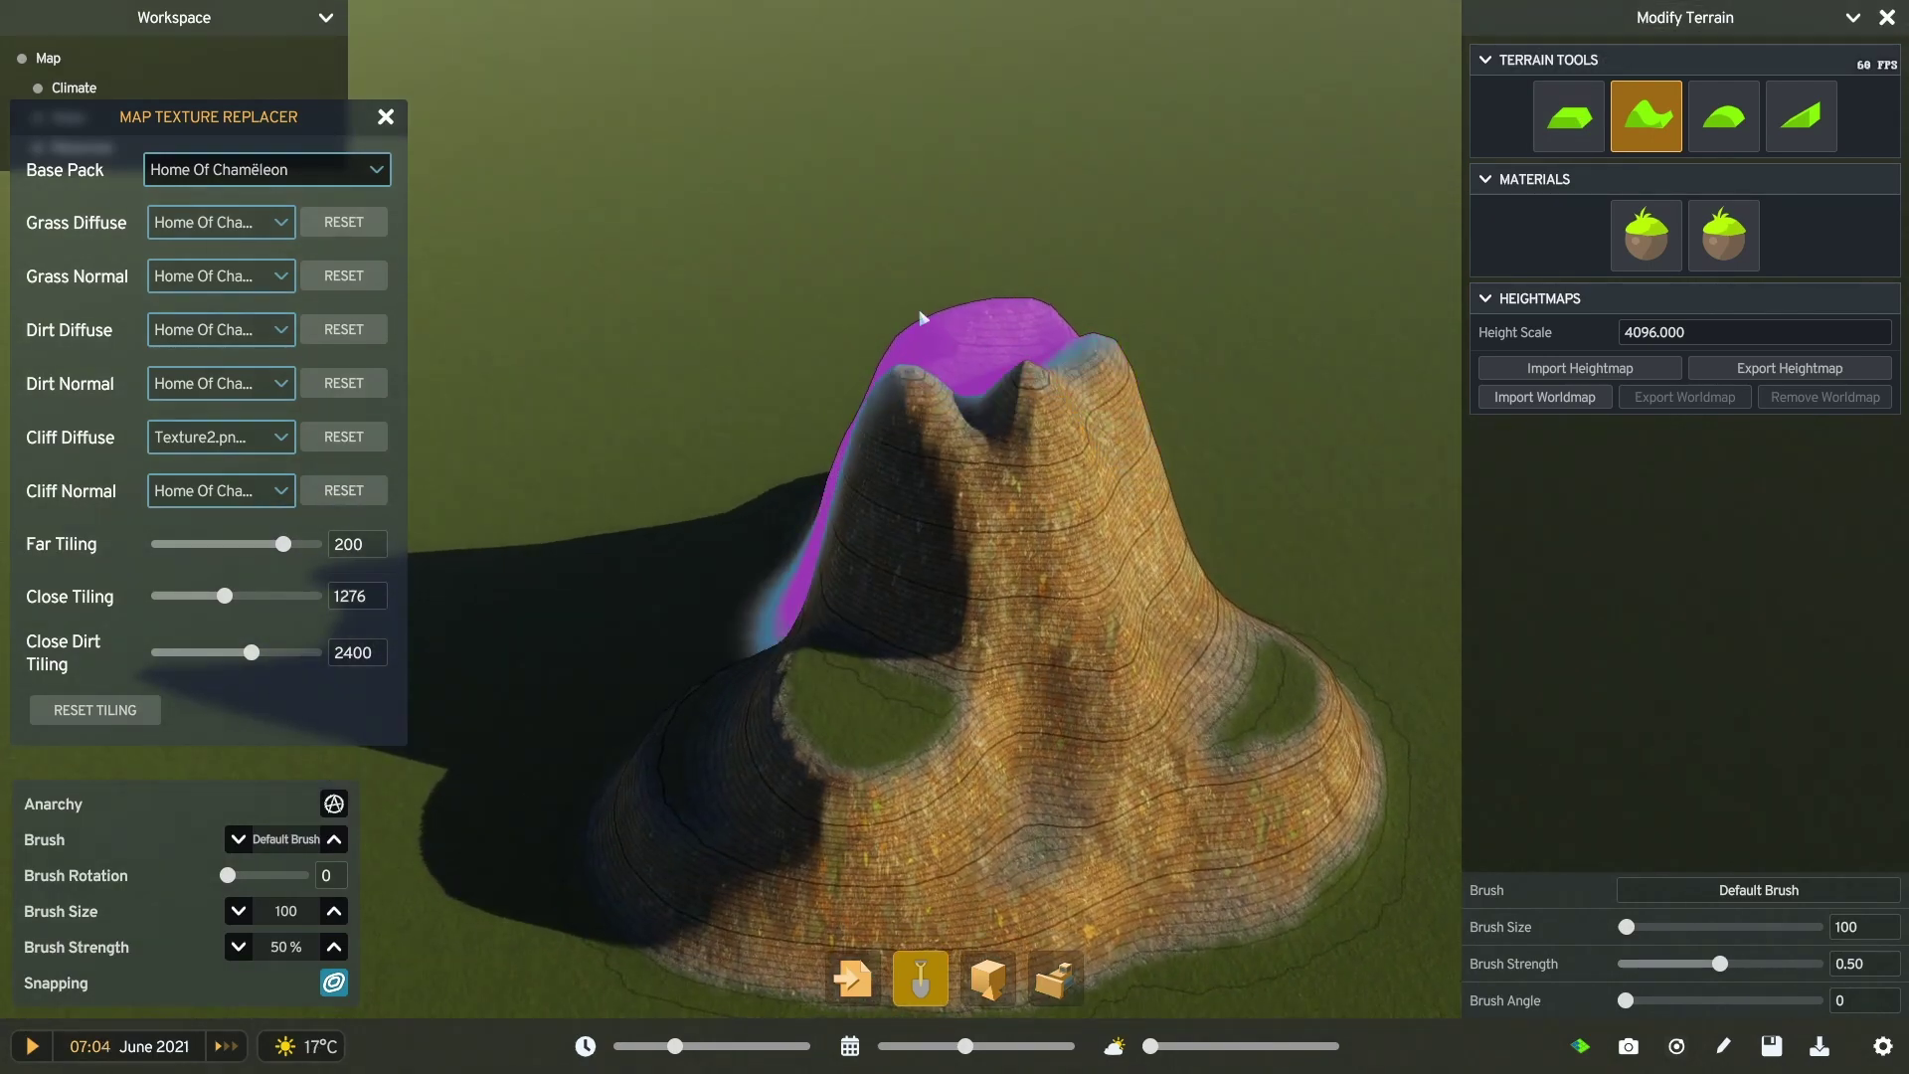
Step: Apply Desert Map Theme as the Base Pack, collapse the workspace list and put away the terrain tool
click(175, 176)
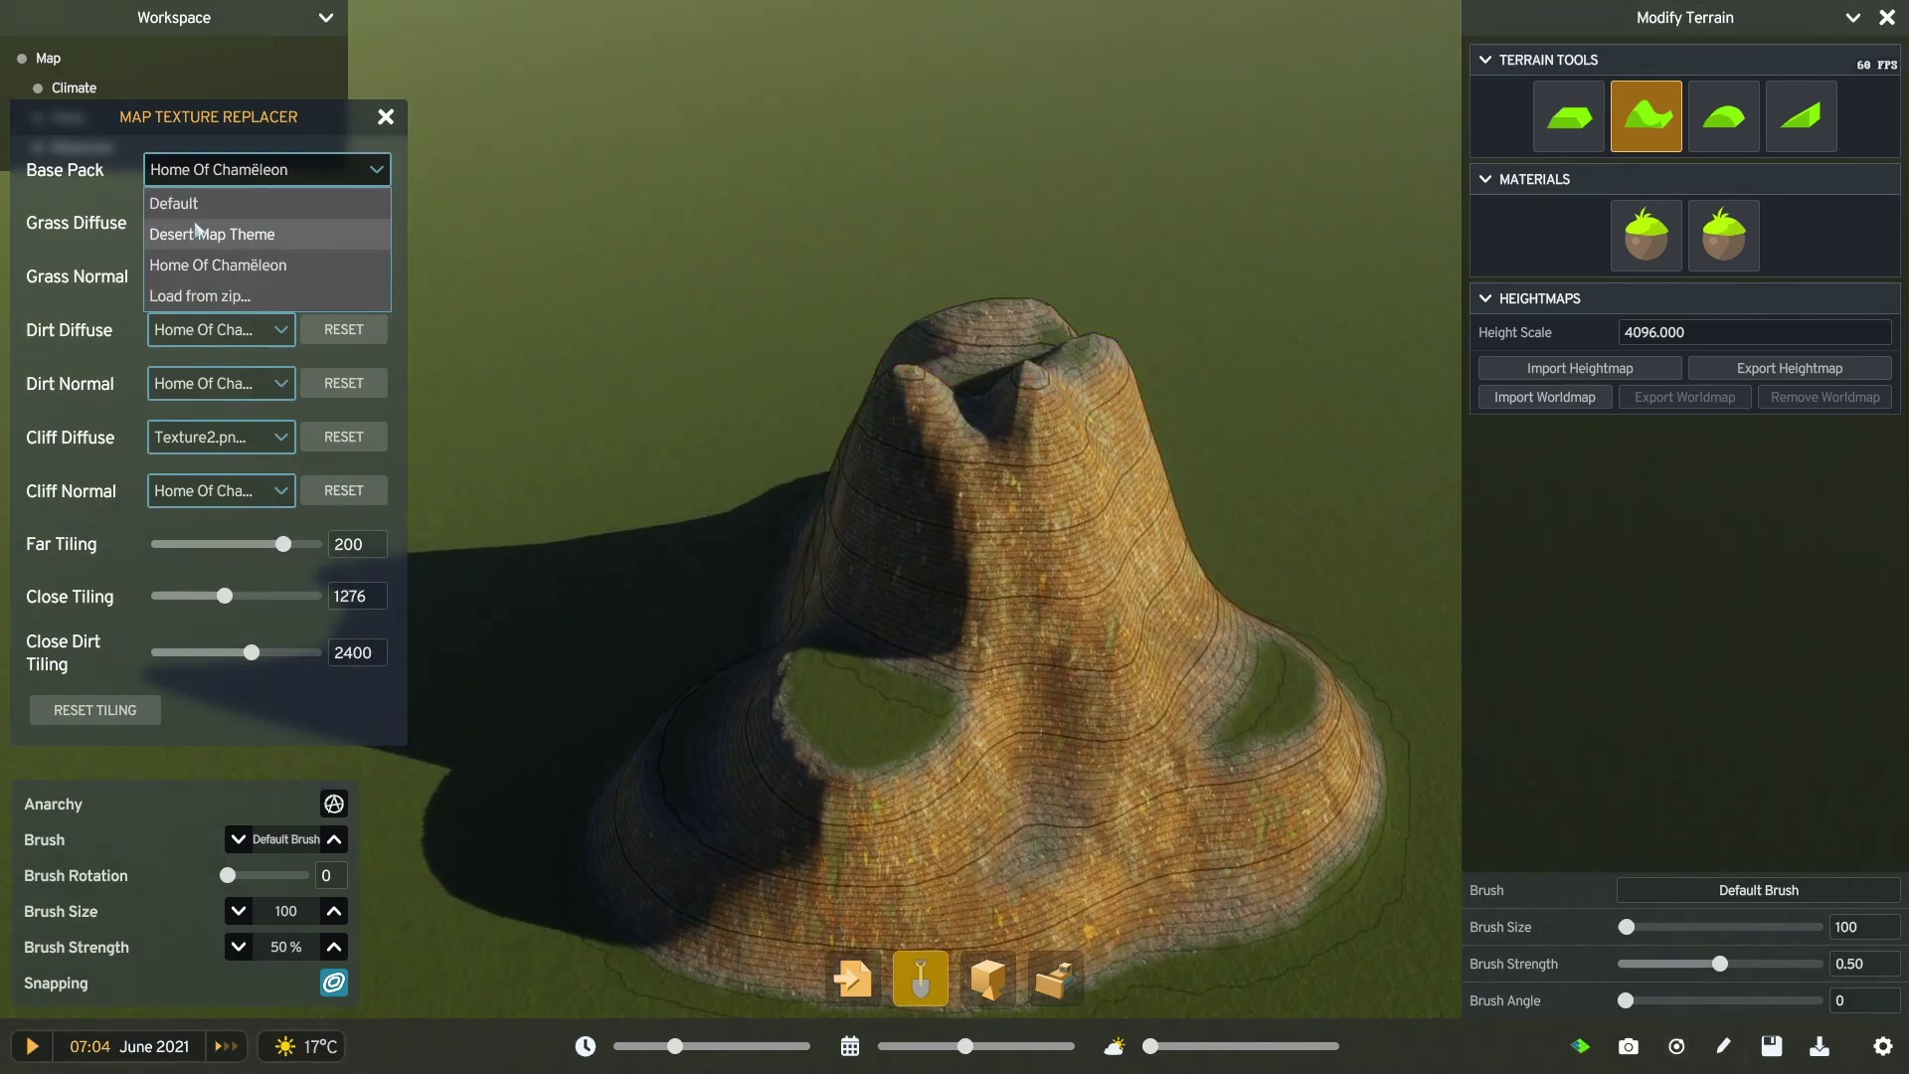
click(196, 232)
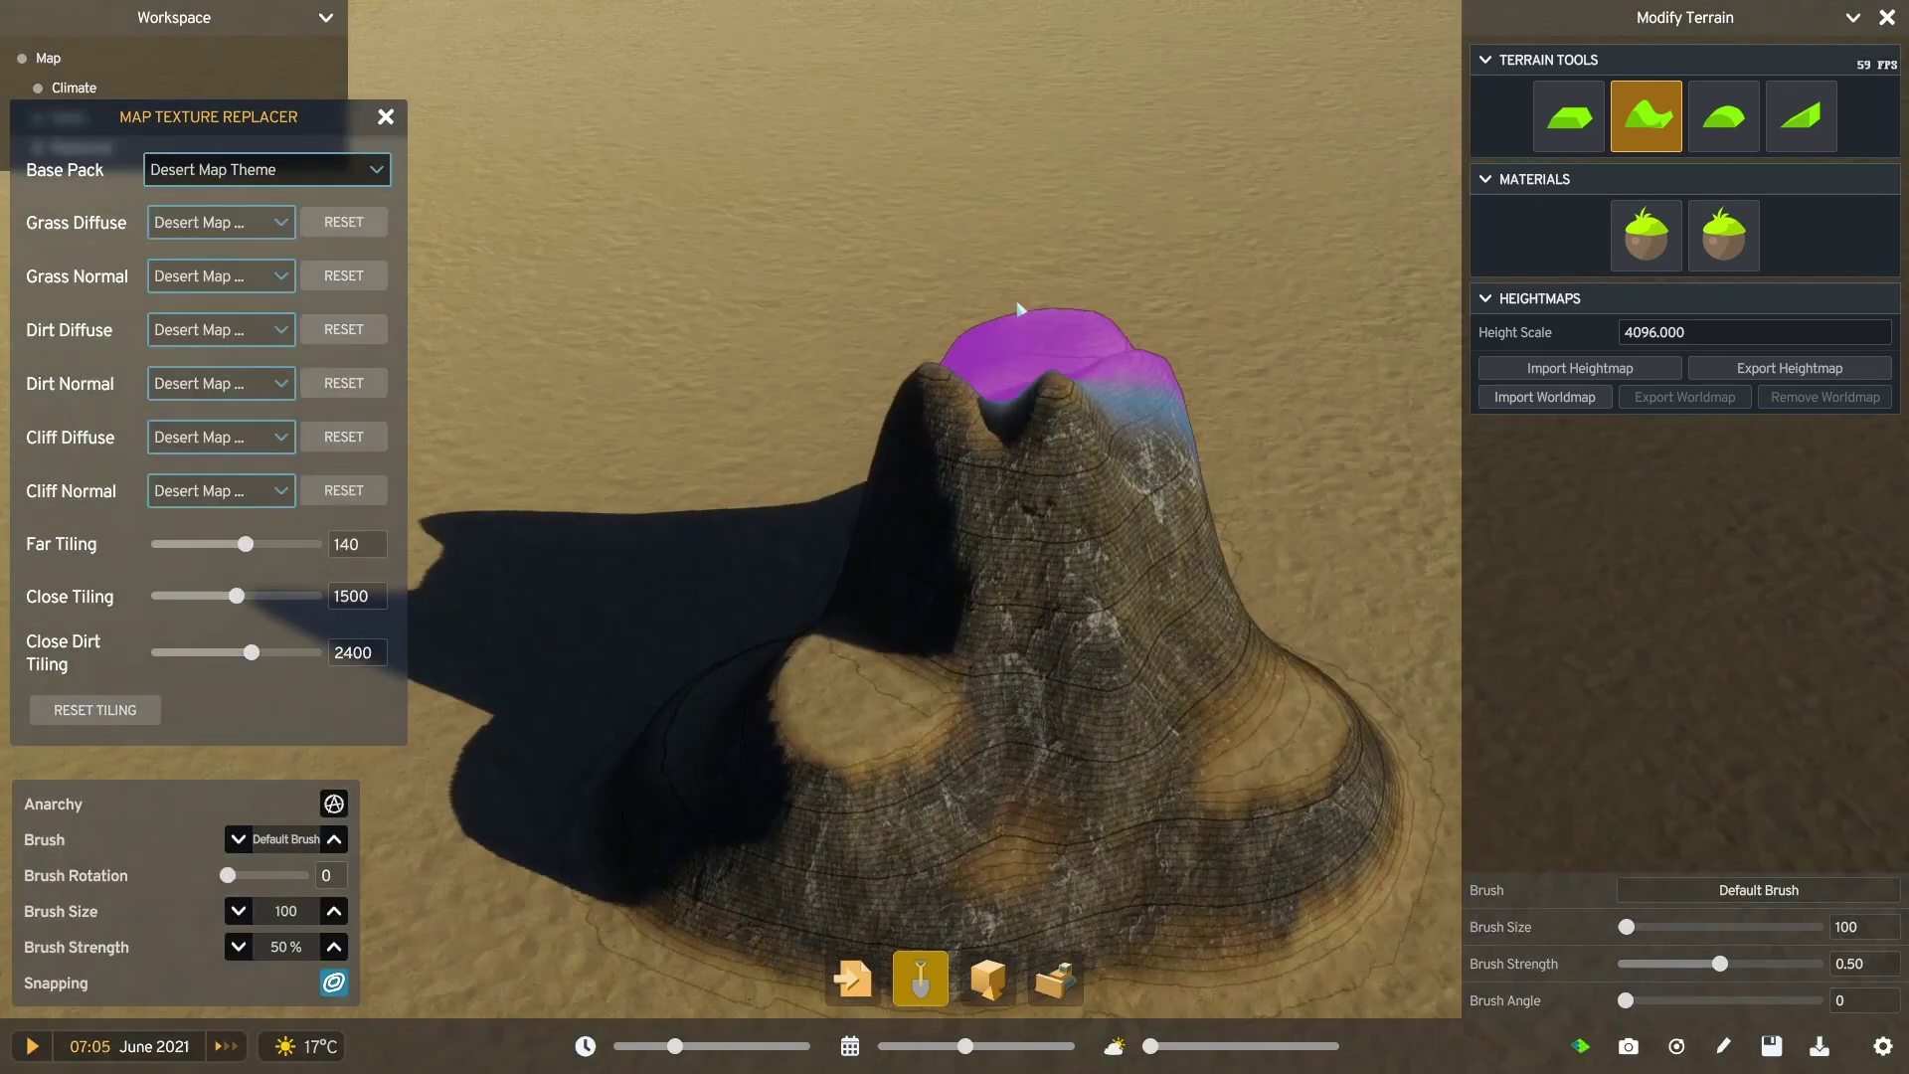
scroll(1019, 309, down, 10)
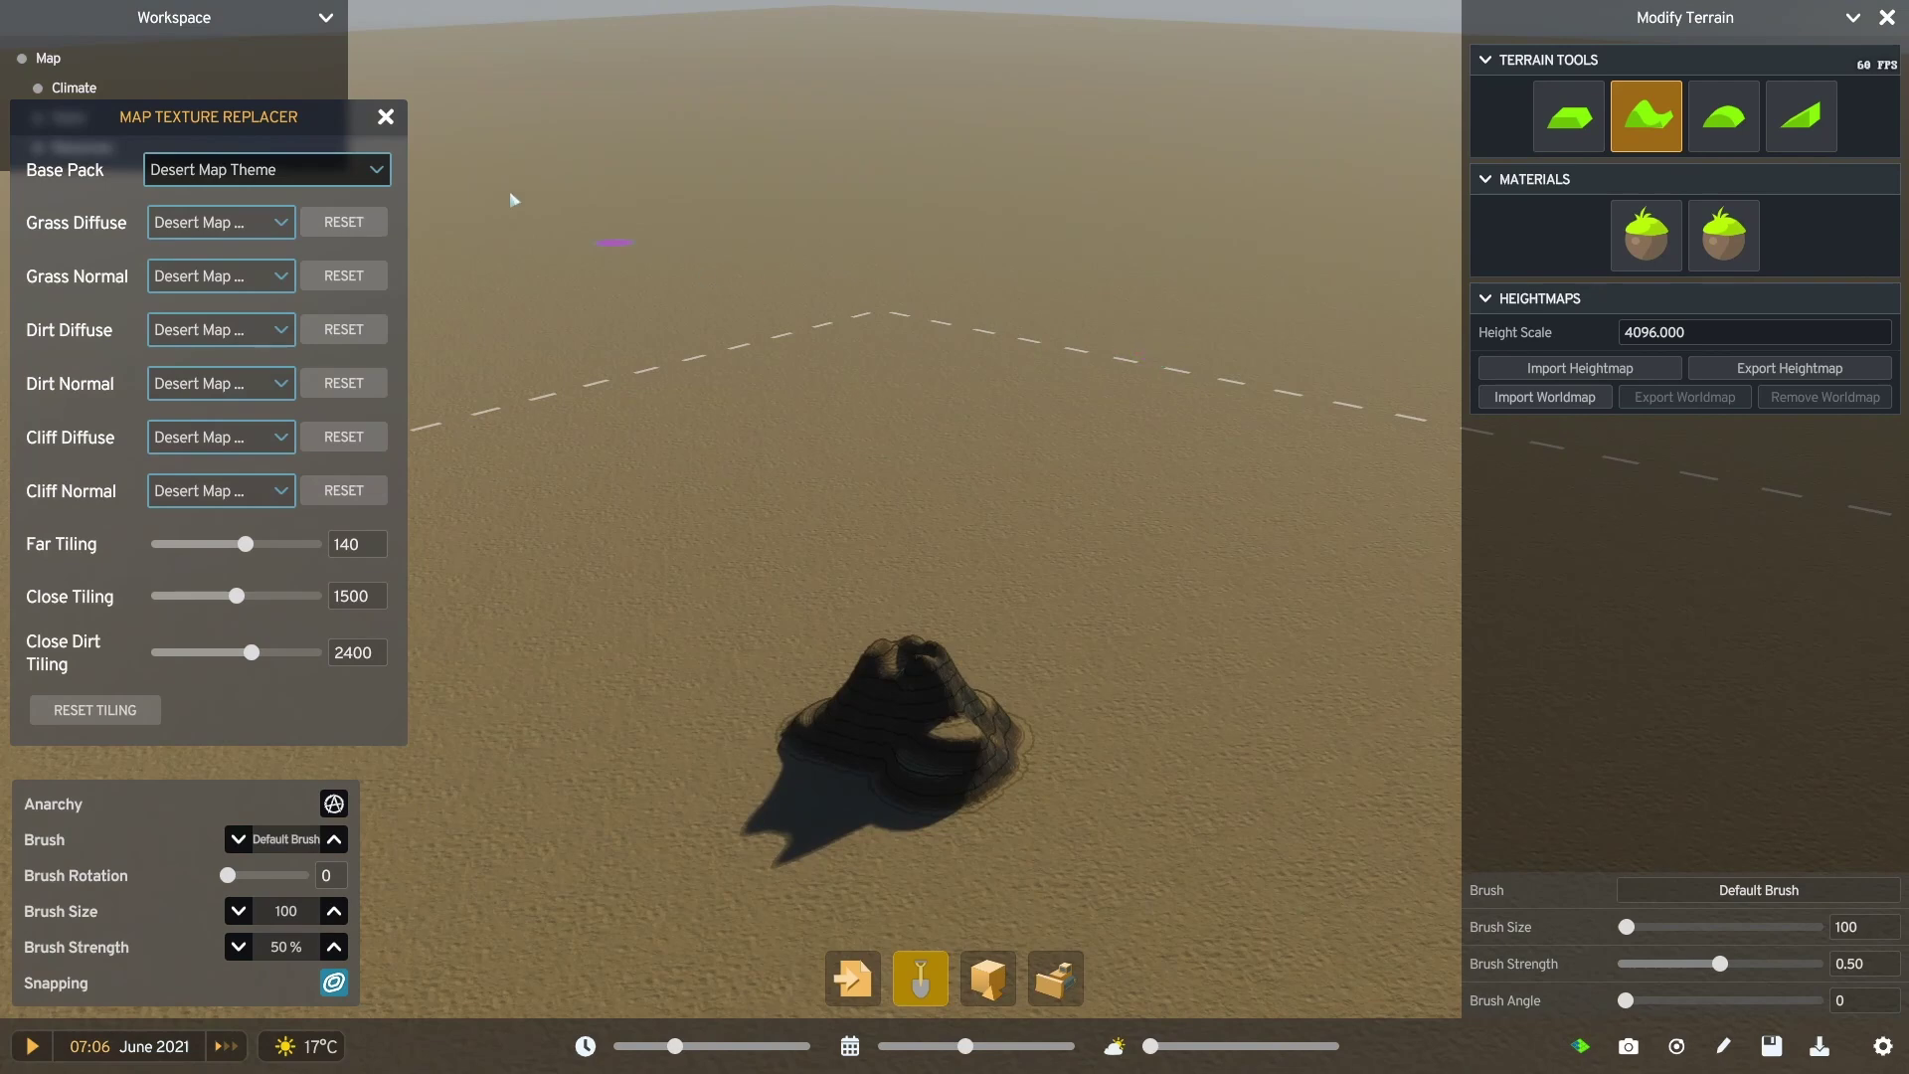
click(335, 17)
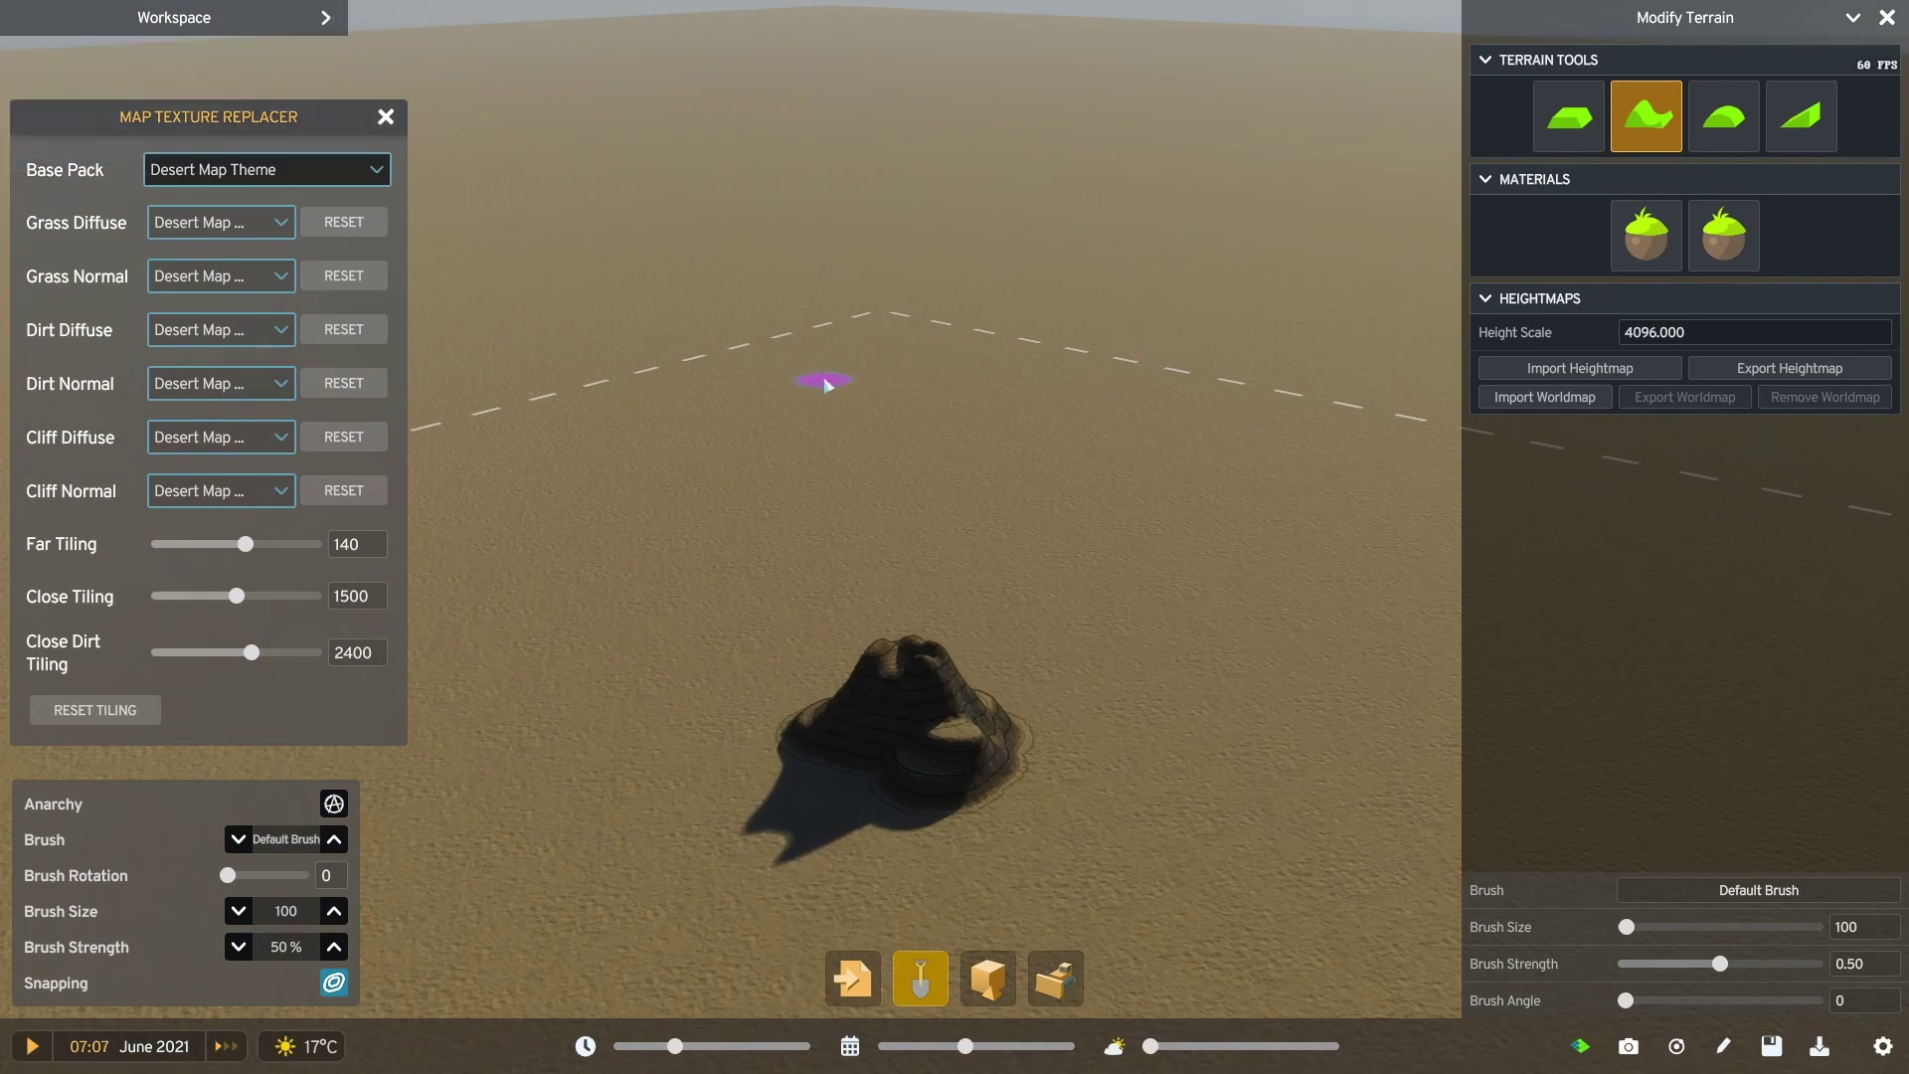
key(Escape)
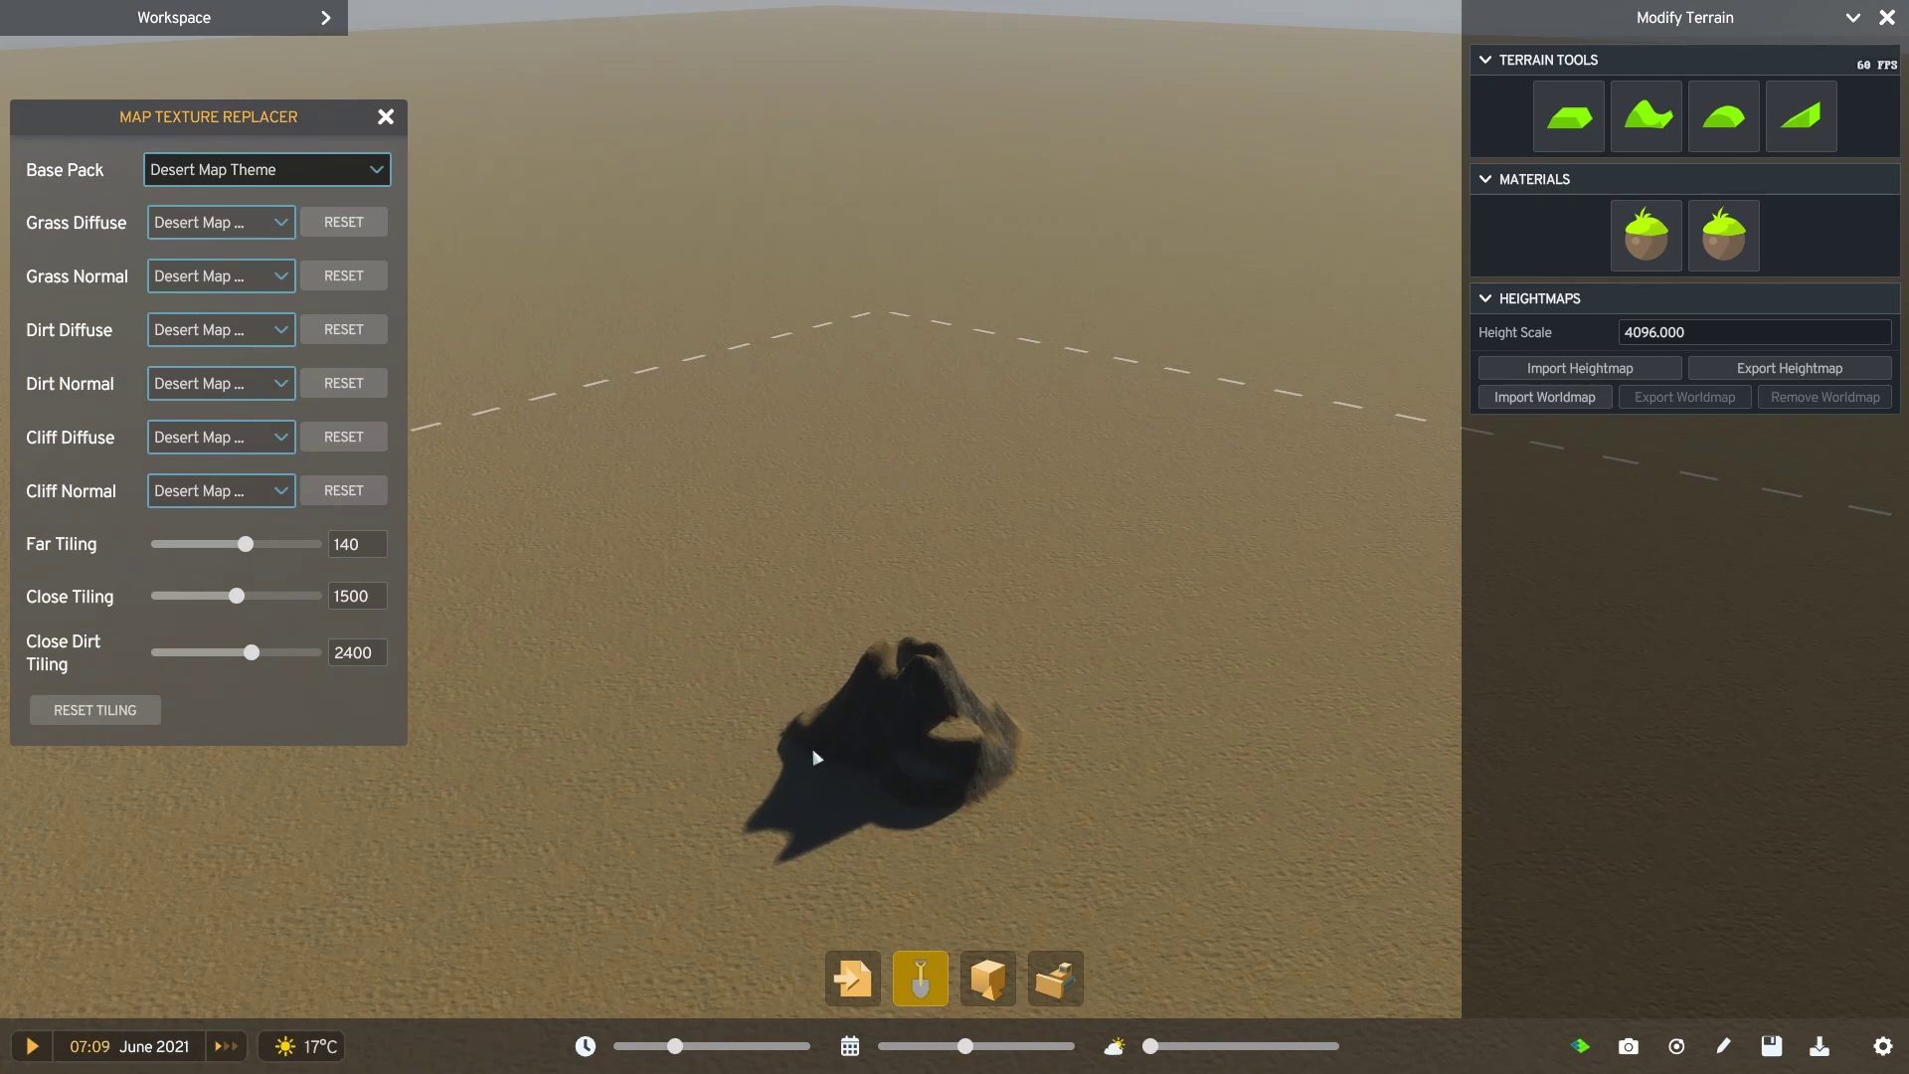
Step: Manually download the Desert Map Theme 1.0.1 zip from Thunderstore and extract it in Explorer
key(q)
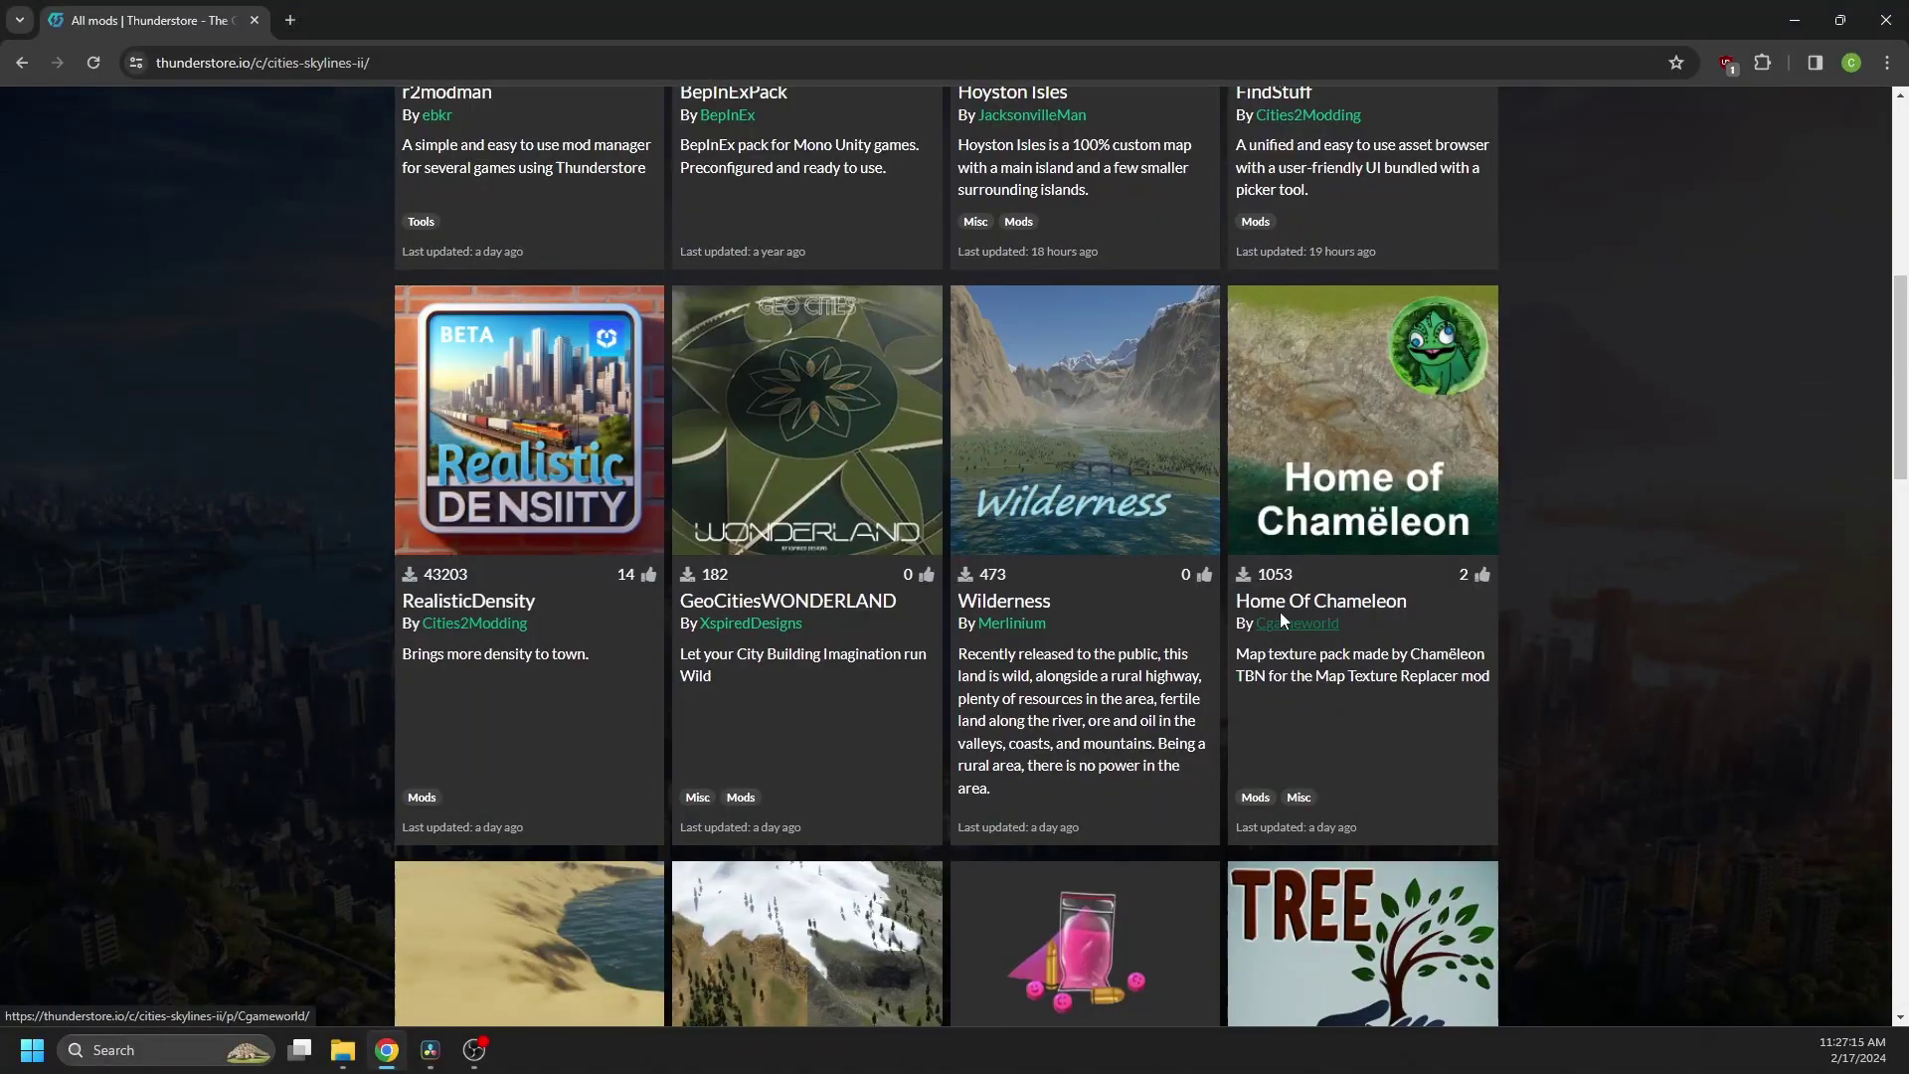
scroll(562, 623, down, 4)
click(562, 623)
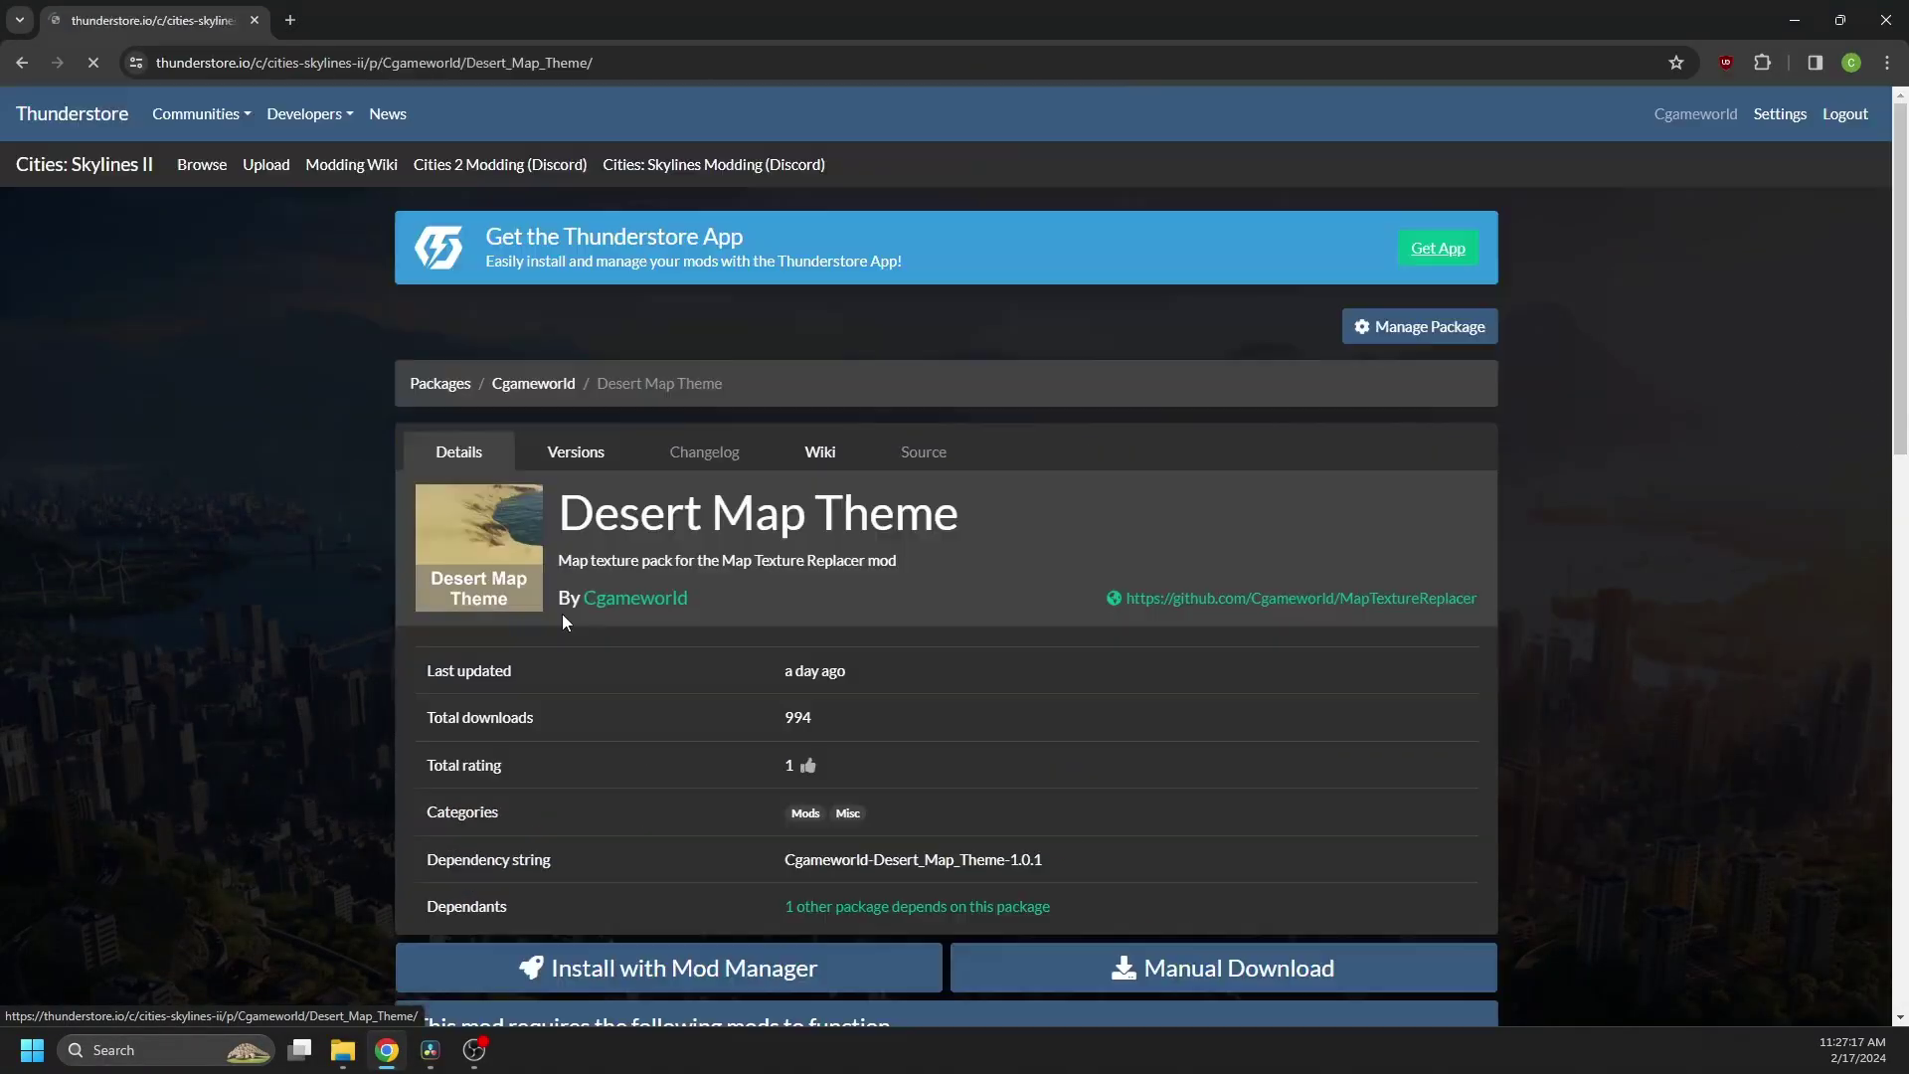
scroll(652, 610, down, 3)
click(1039, 760)
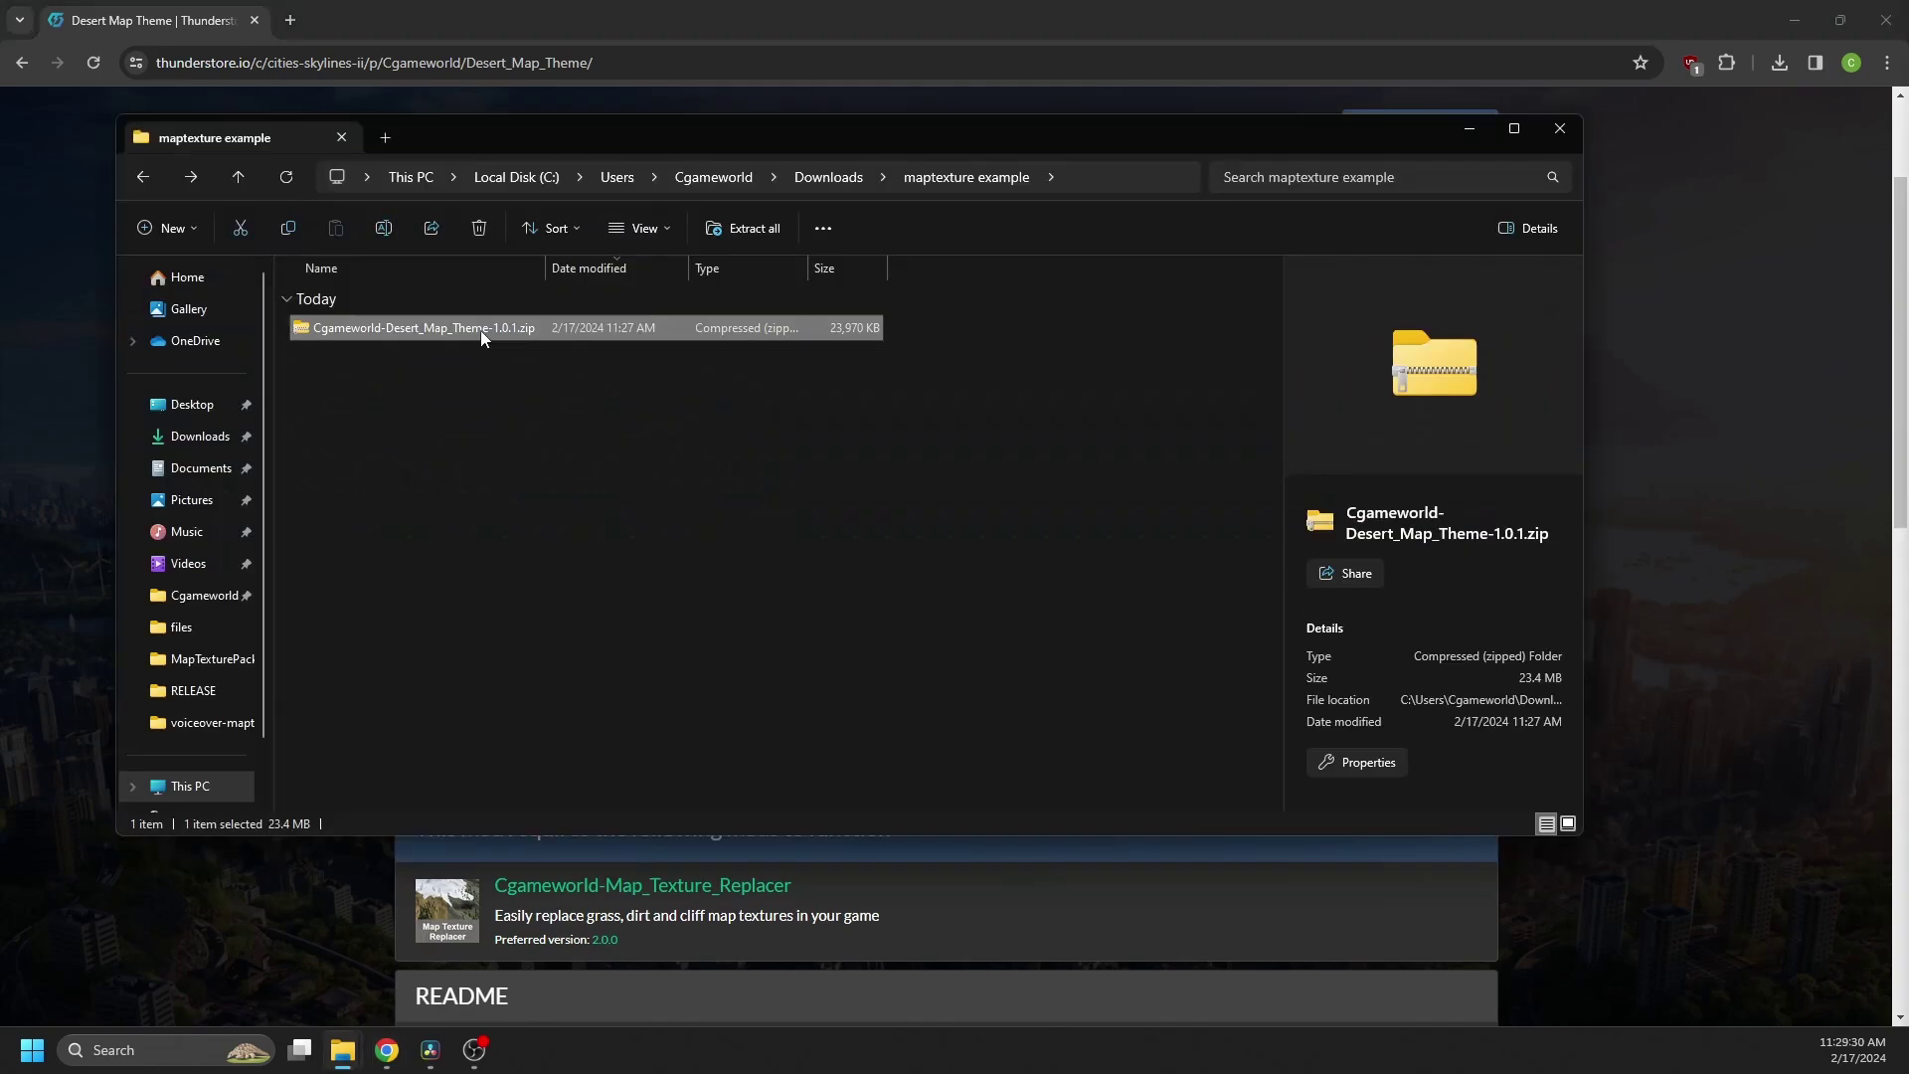
right_click(480, 330)
click(593, 557)
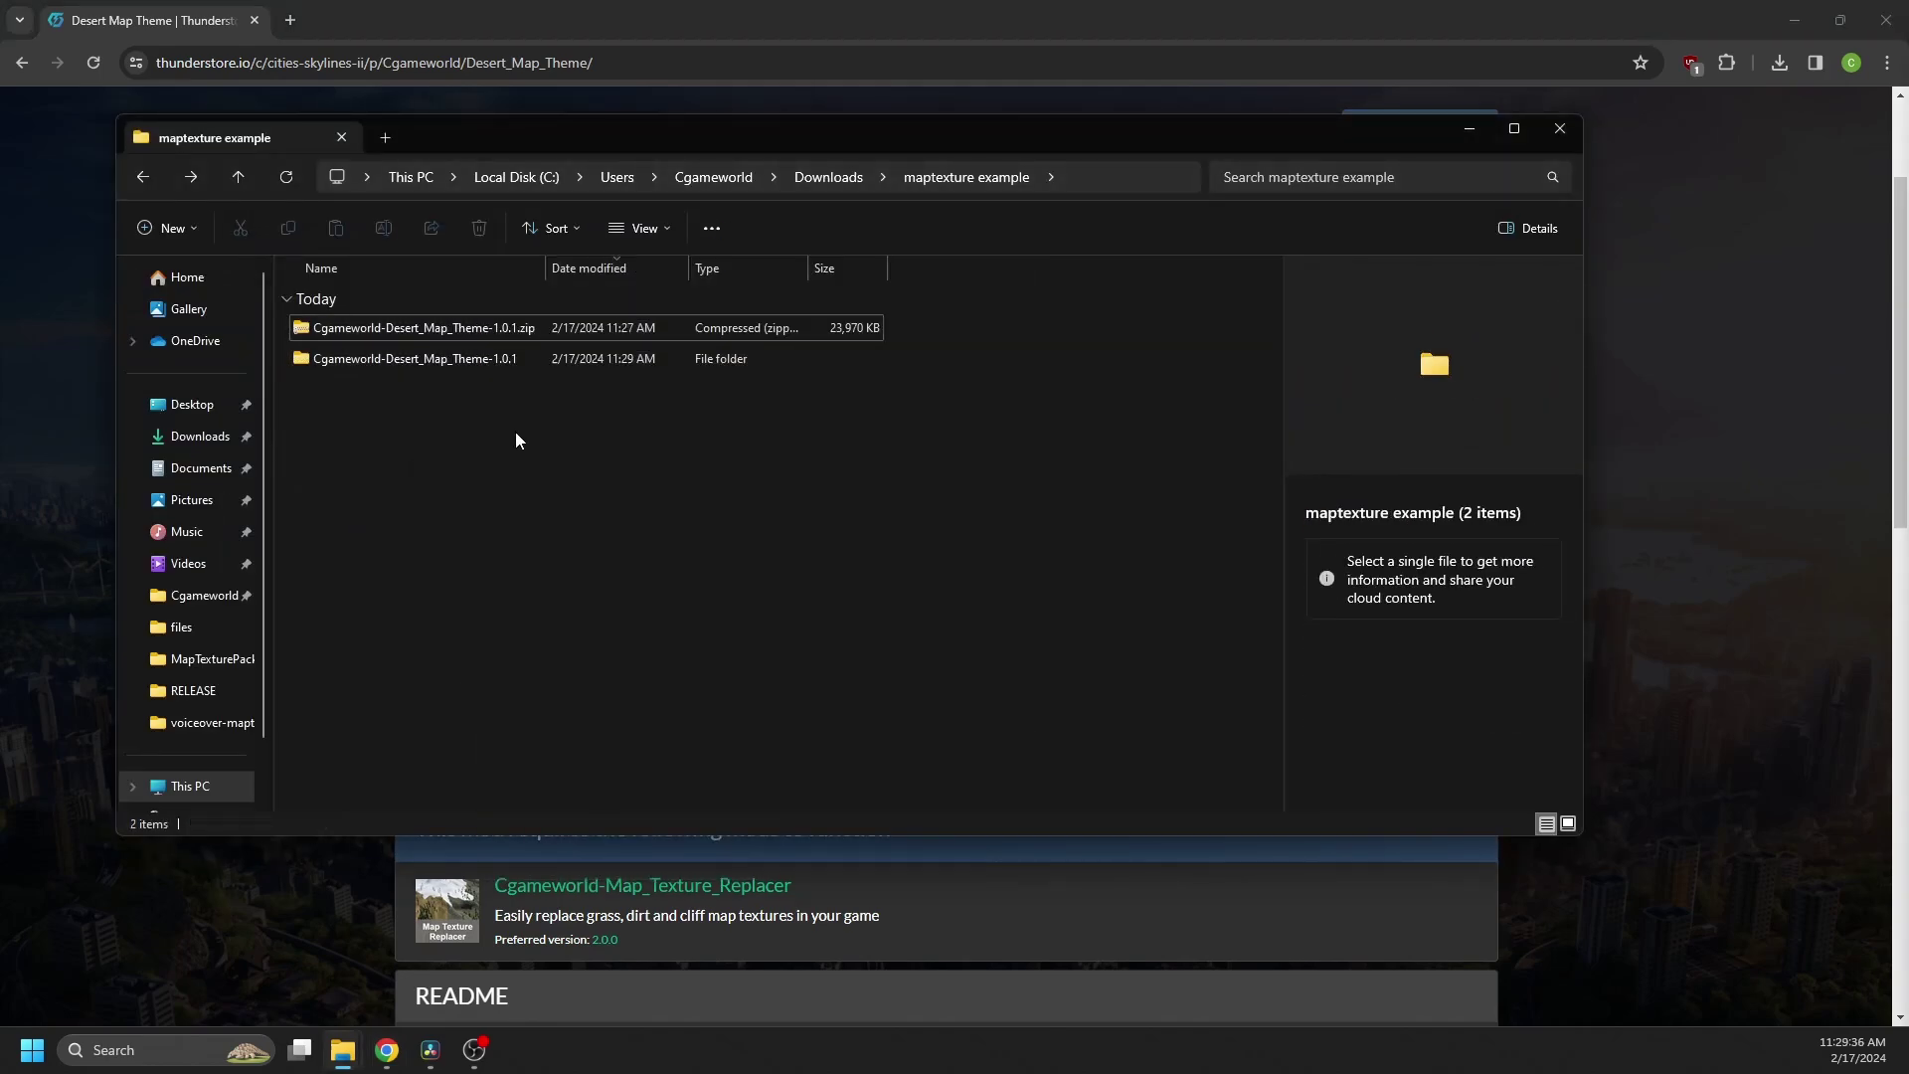
Step: Open the Cgameworld-Desert_Map_Theme-1.0.1 folder and bring up actions for maptextureconfig.json
double_click(415, 358)
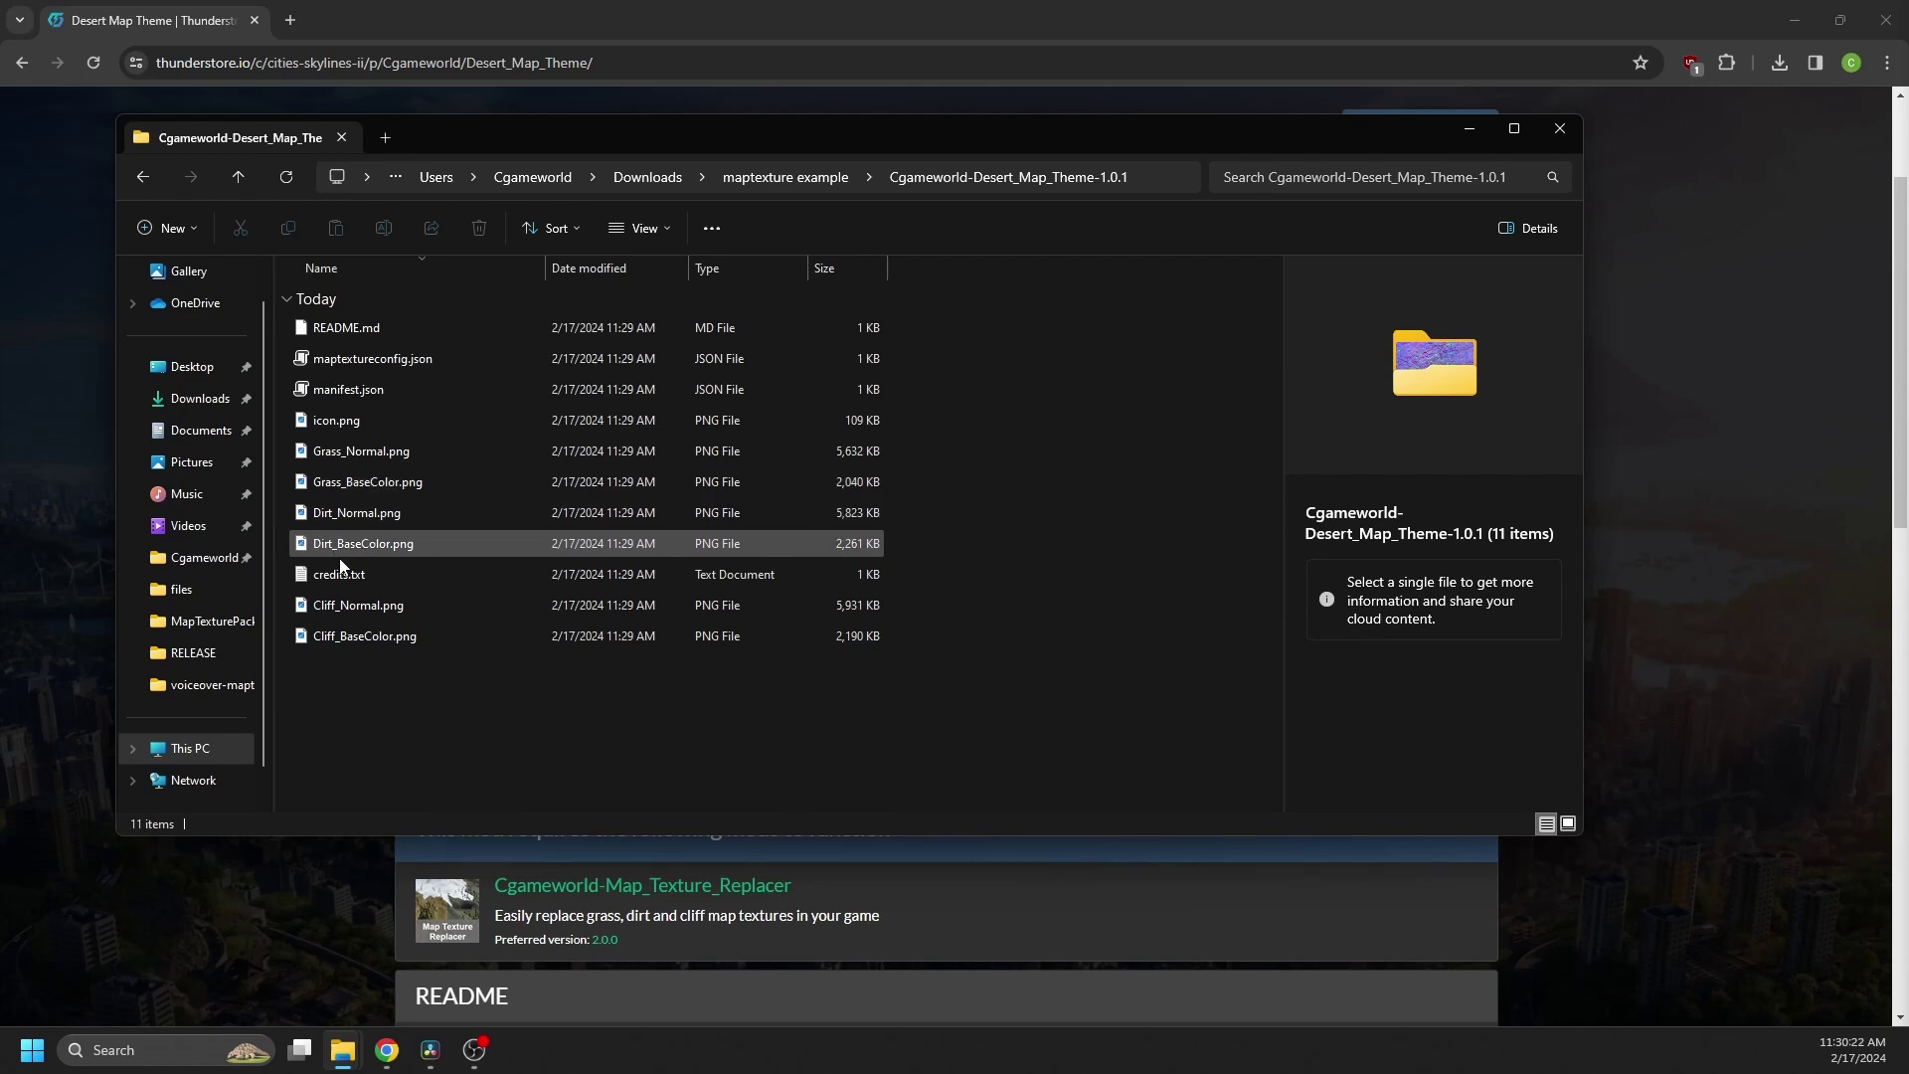
right_click(398, 362)
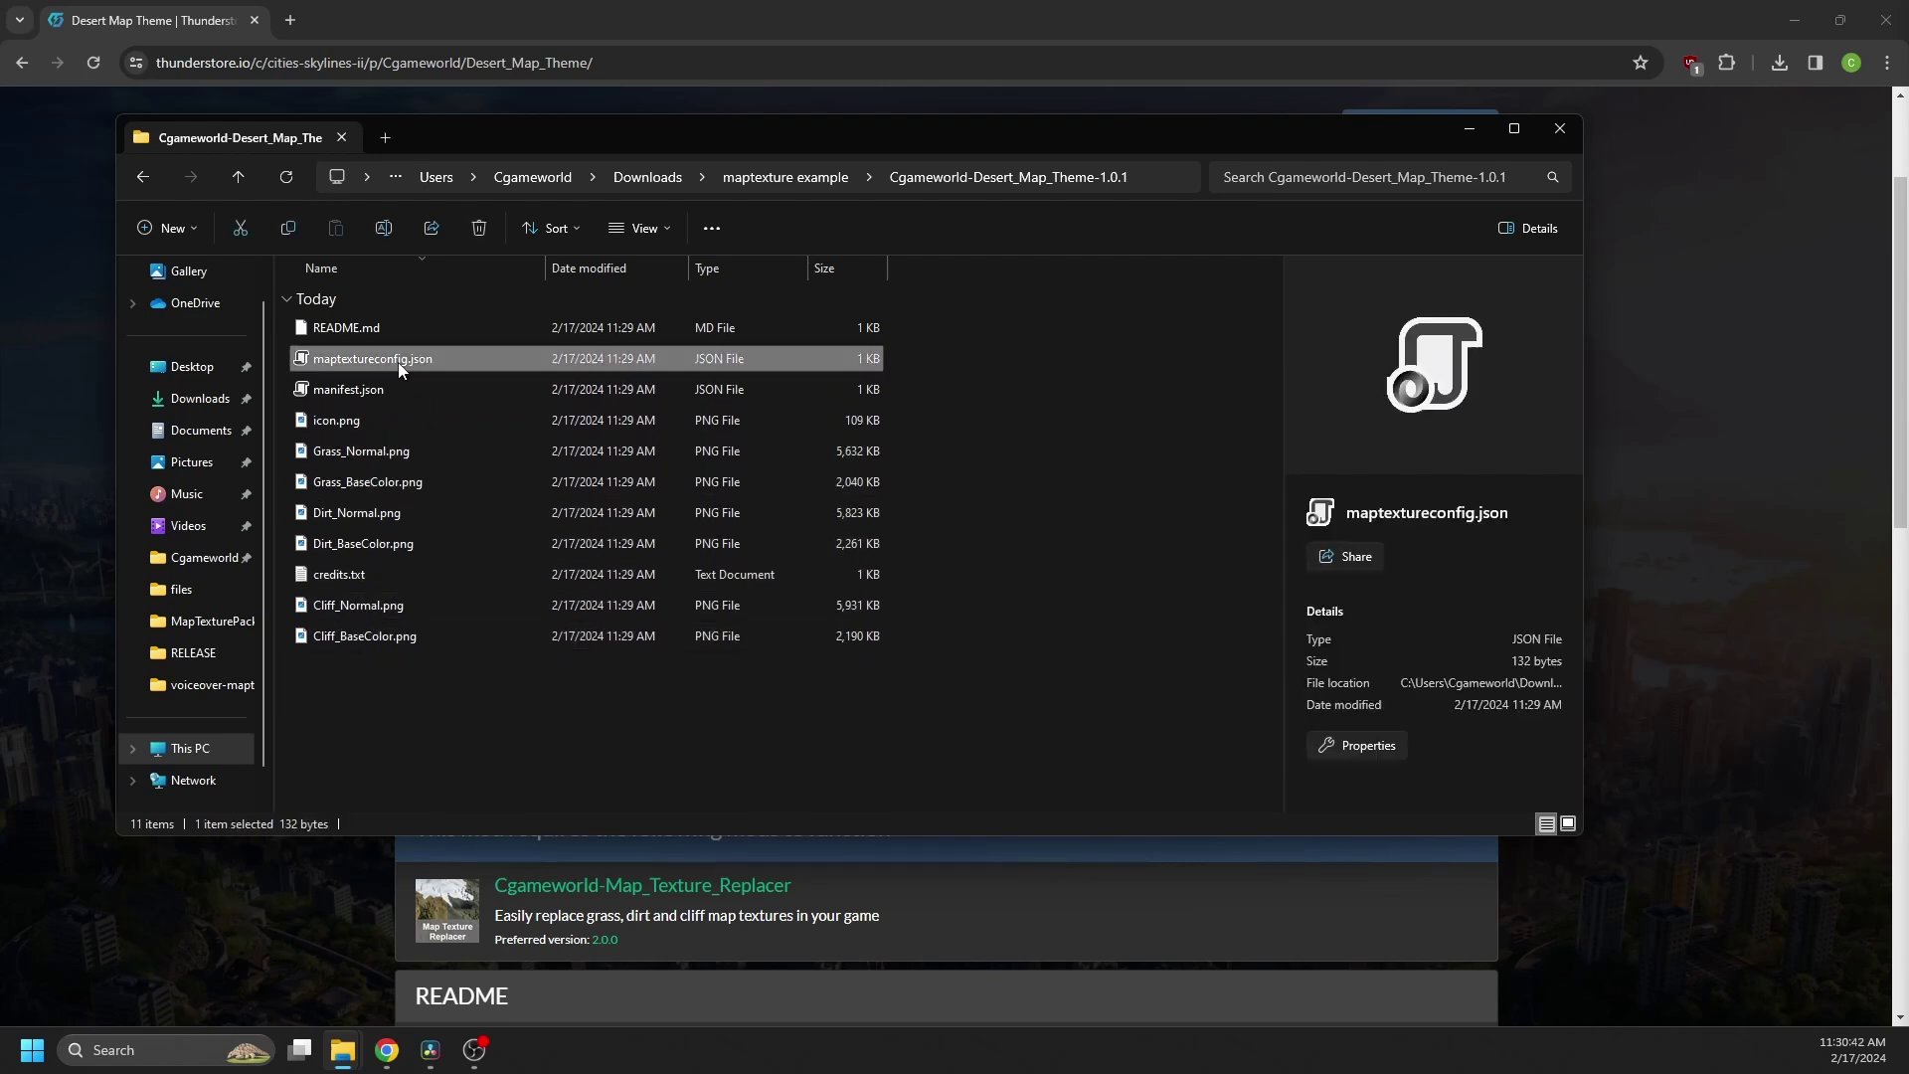
Step: In Notepad++, replace 'Desert Map Theme' on line 2 with 'Tutorial Theme' and save the config
click(507, 692)
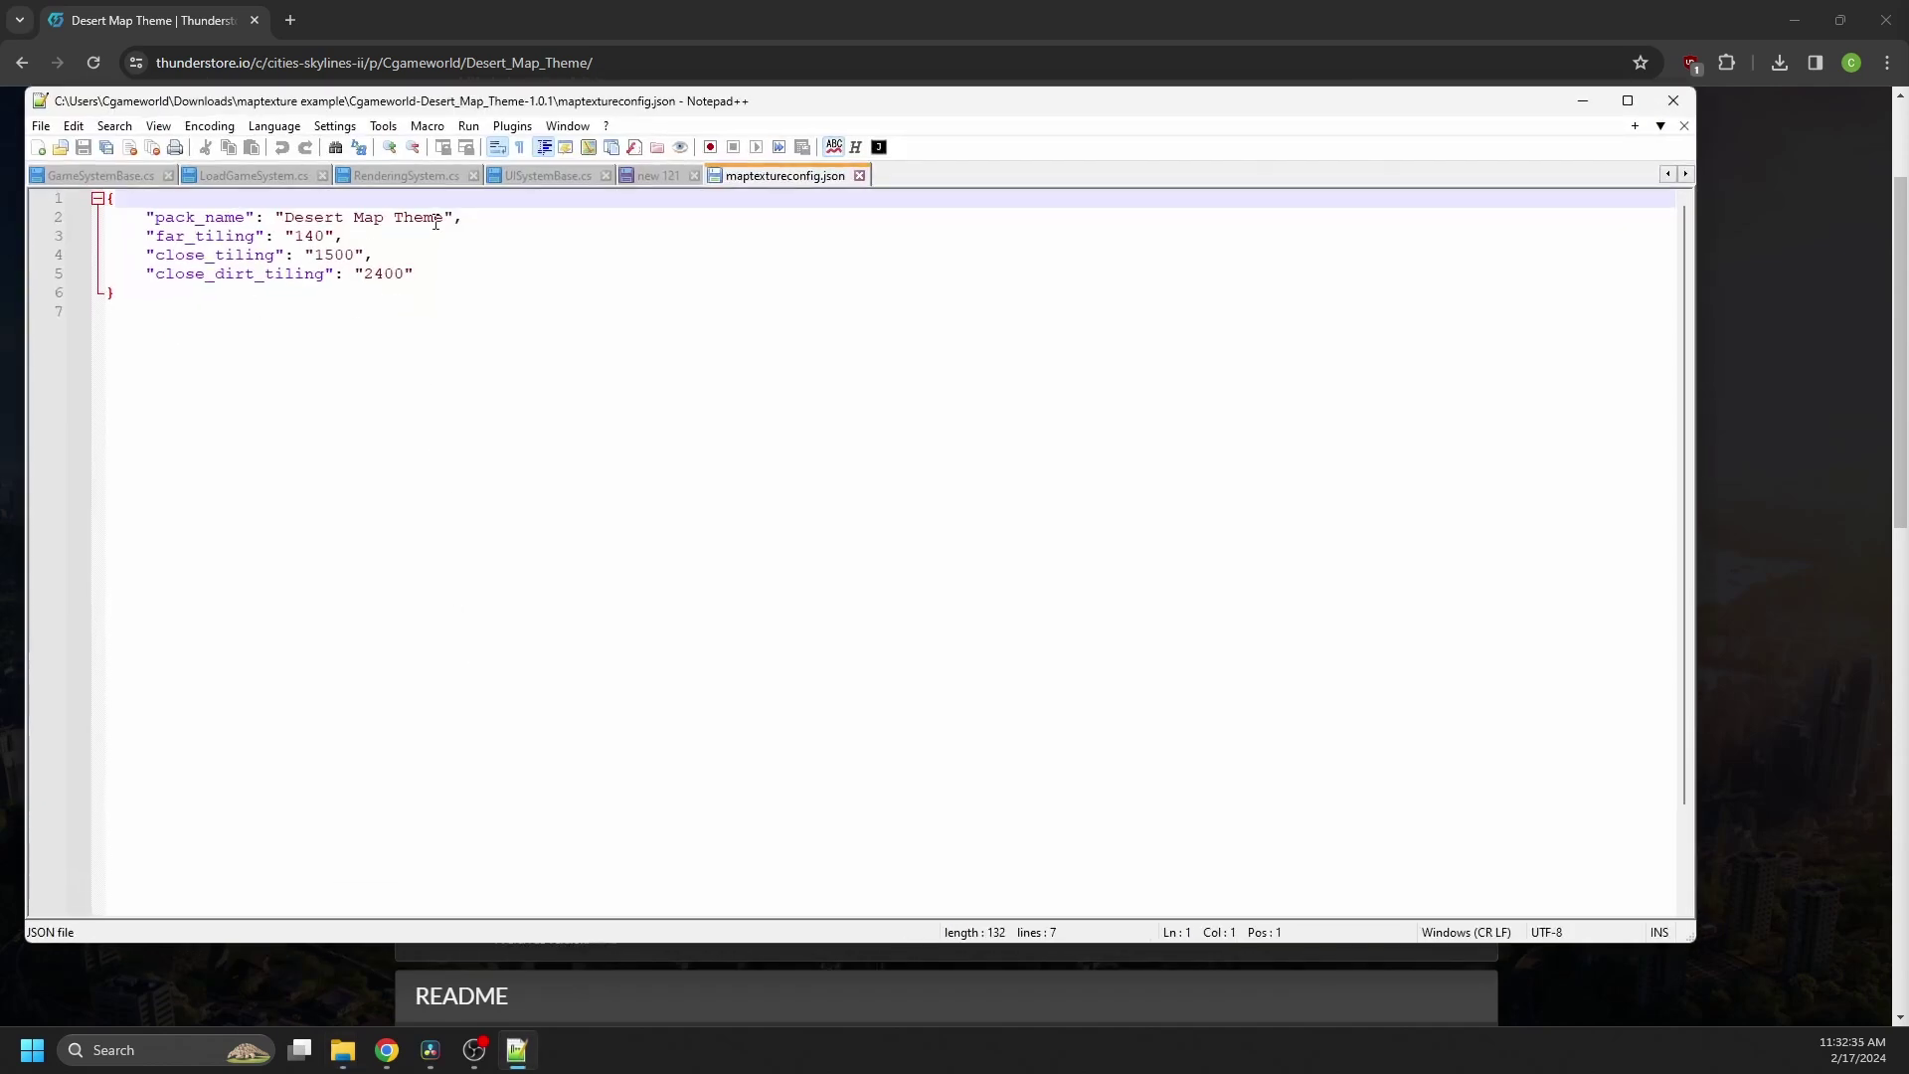
drag(444, 219, 285, 219)
text(Tutorial Theme)
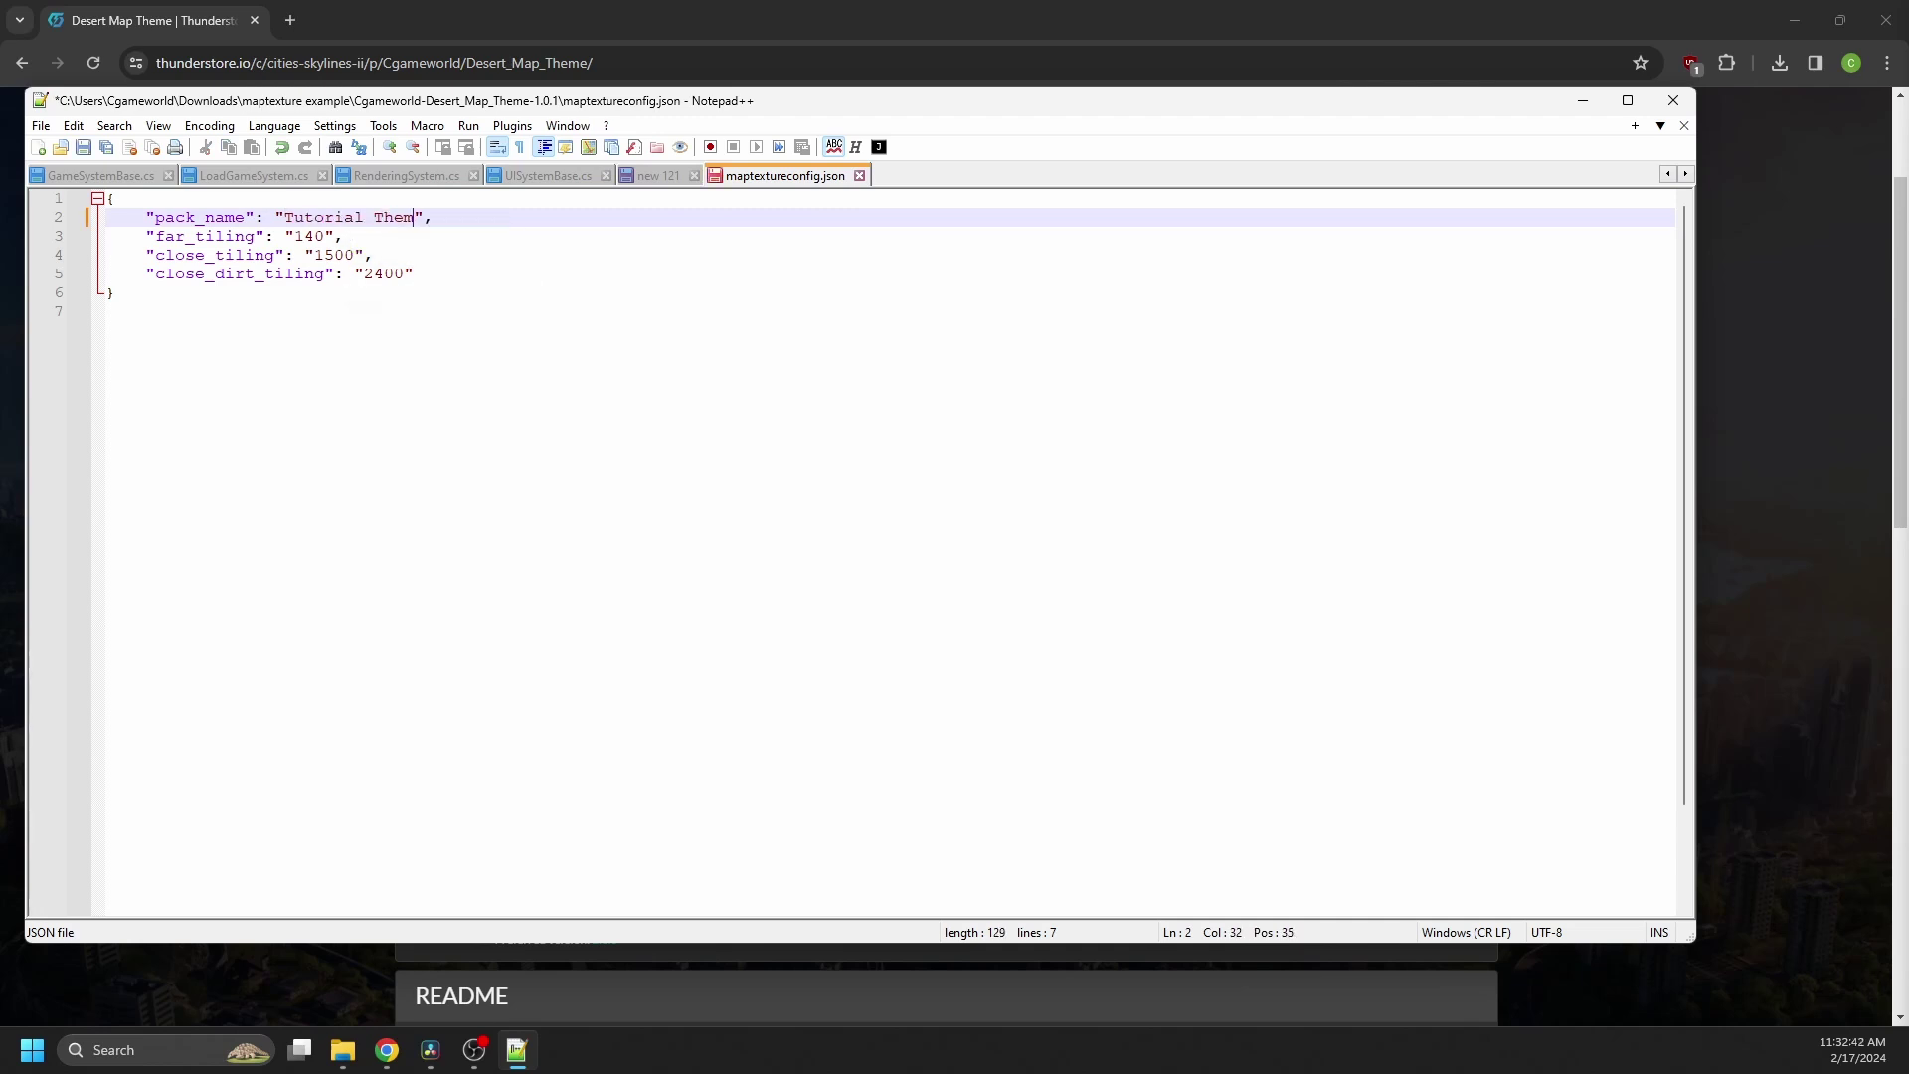
key(ctrl+s)
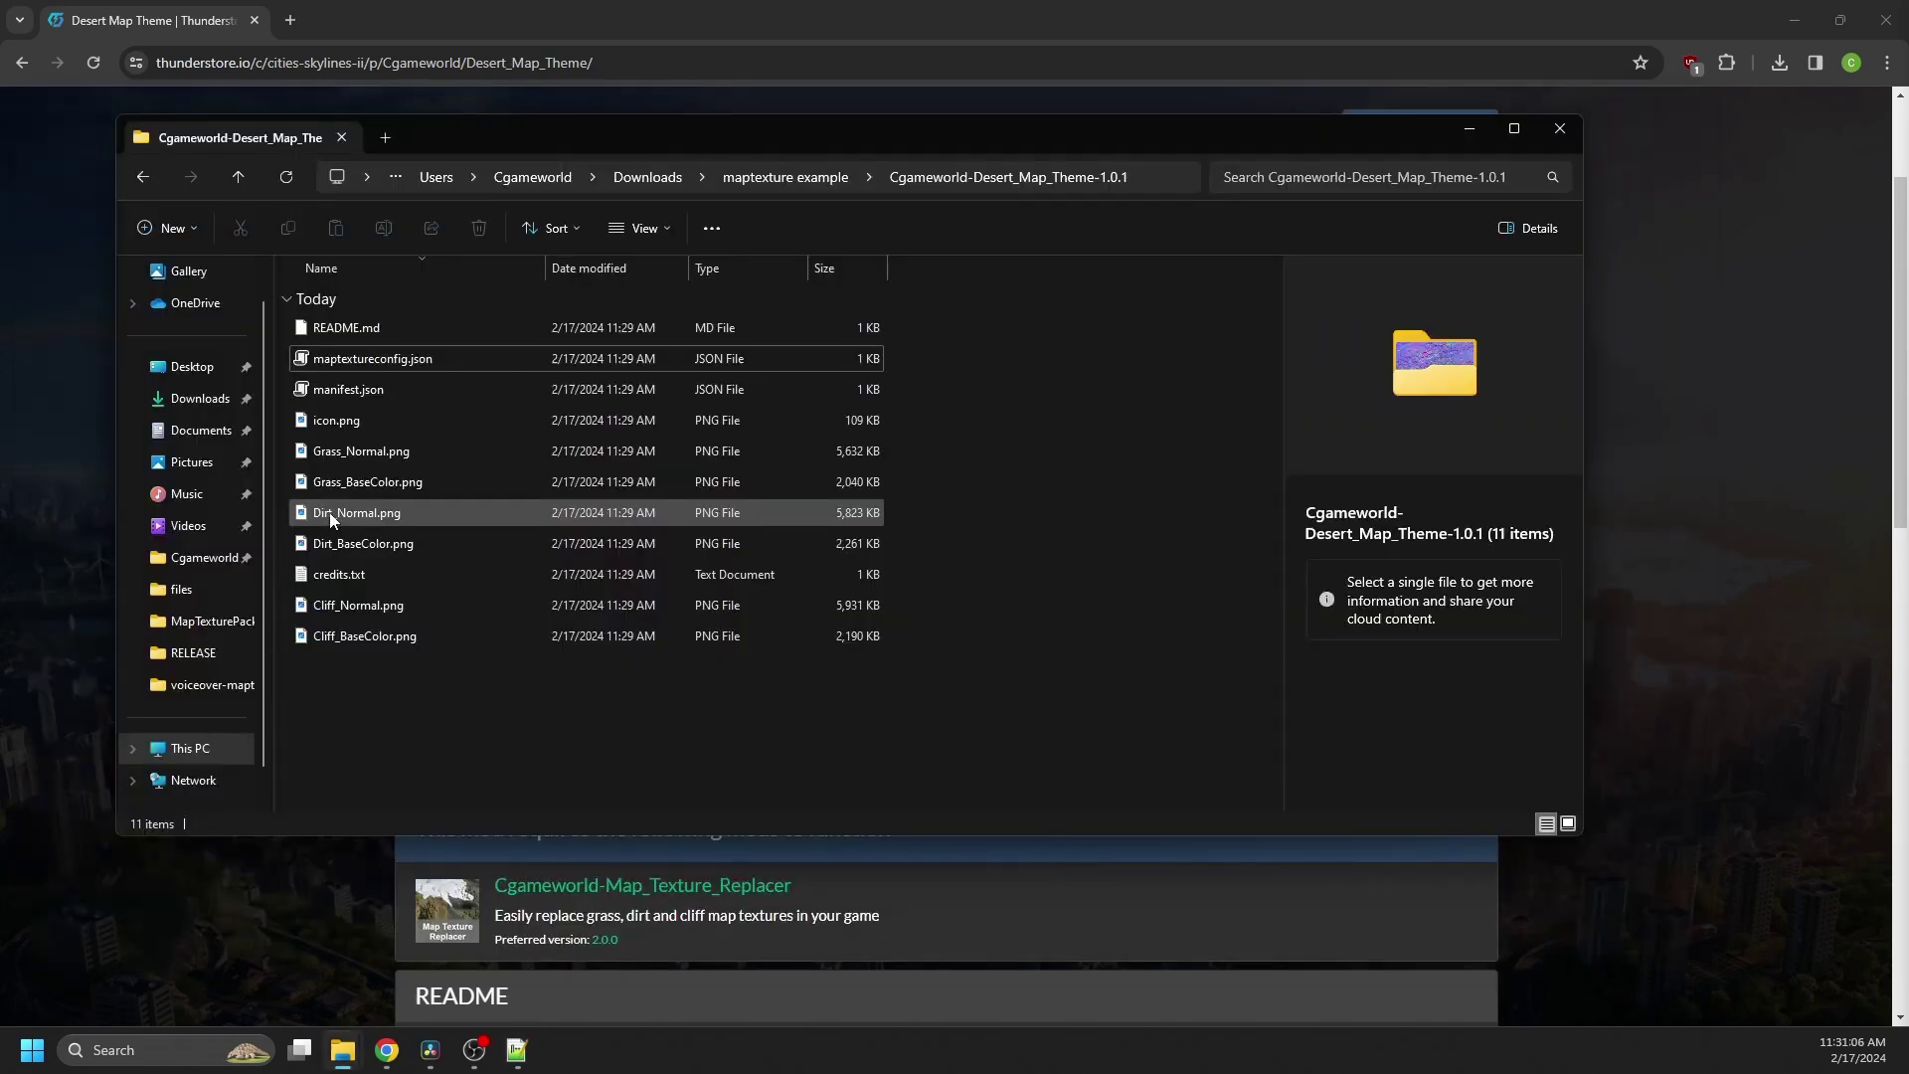
Step: Preview icon.png, README.md and manifest.json, then bring up manifest.json's file actions
click(356, 418)
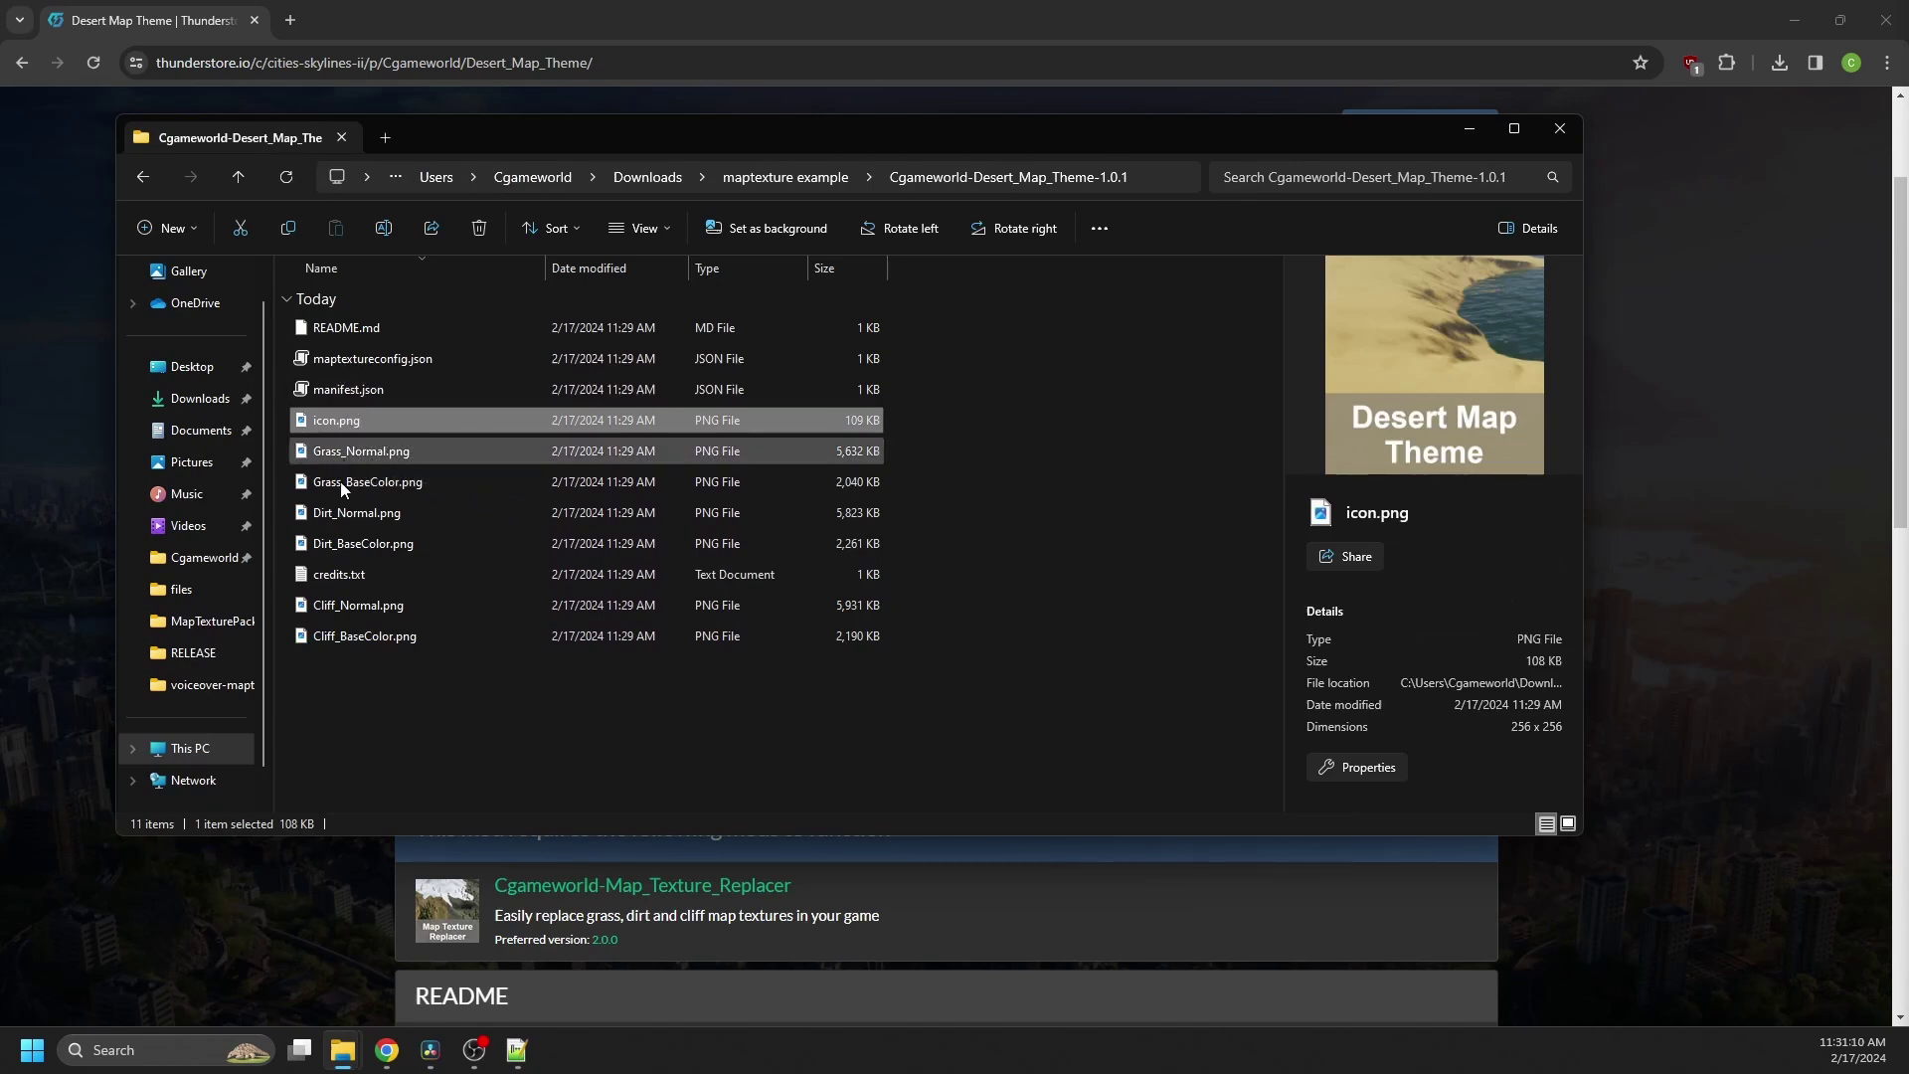
click(387, 326)
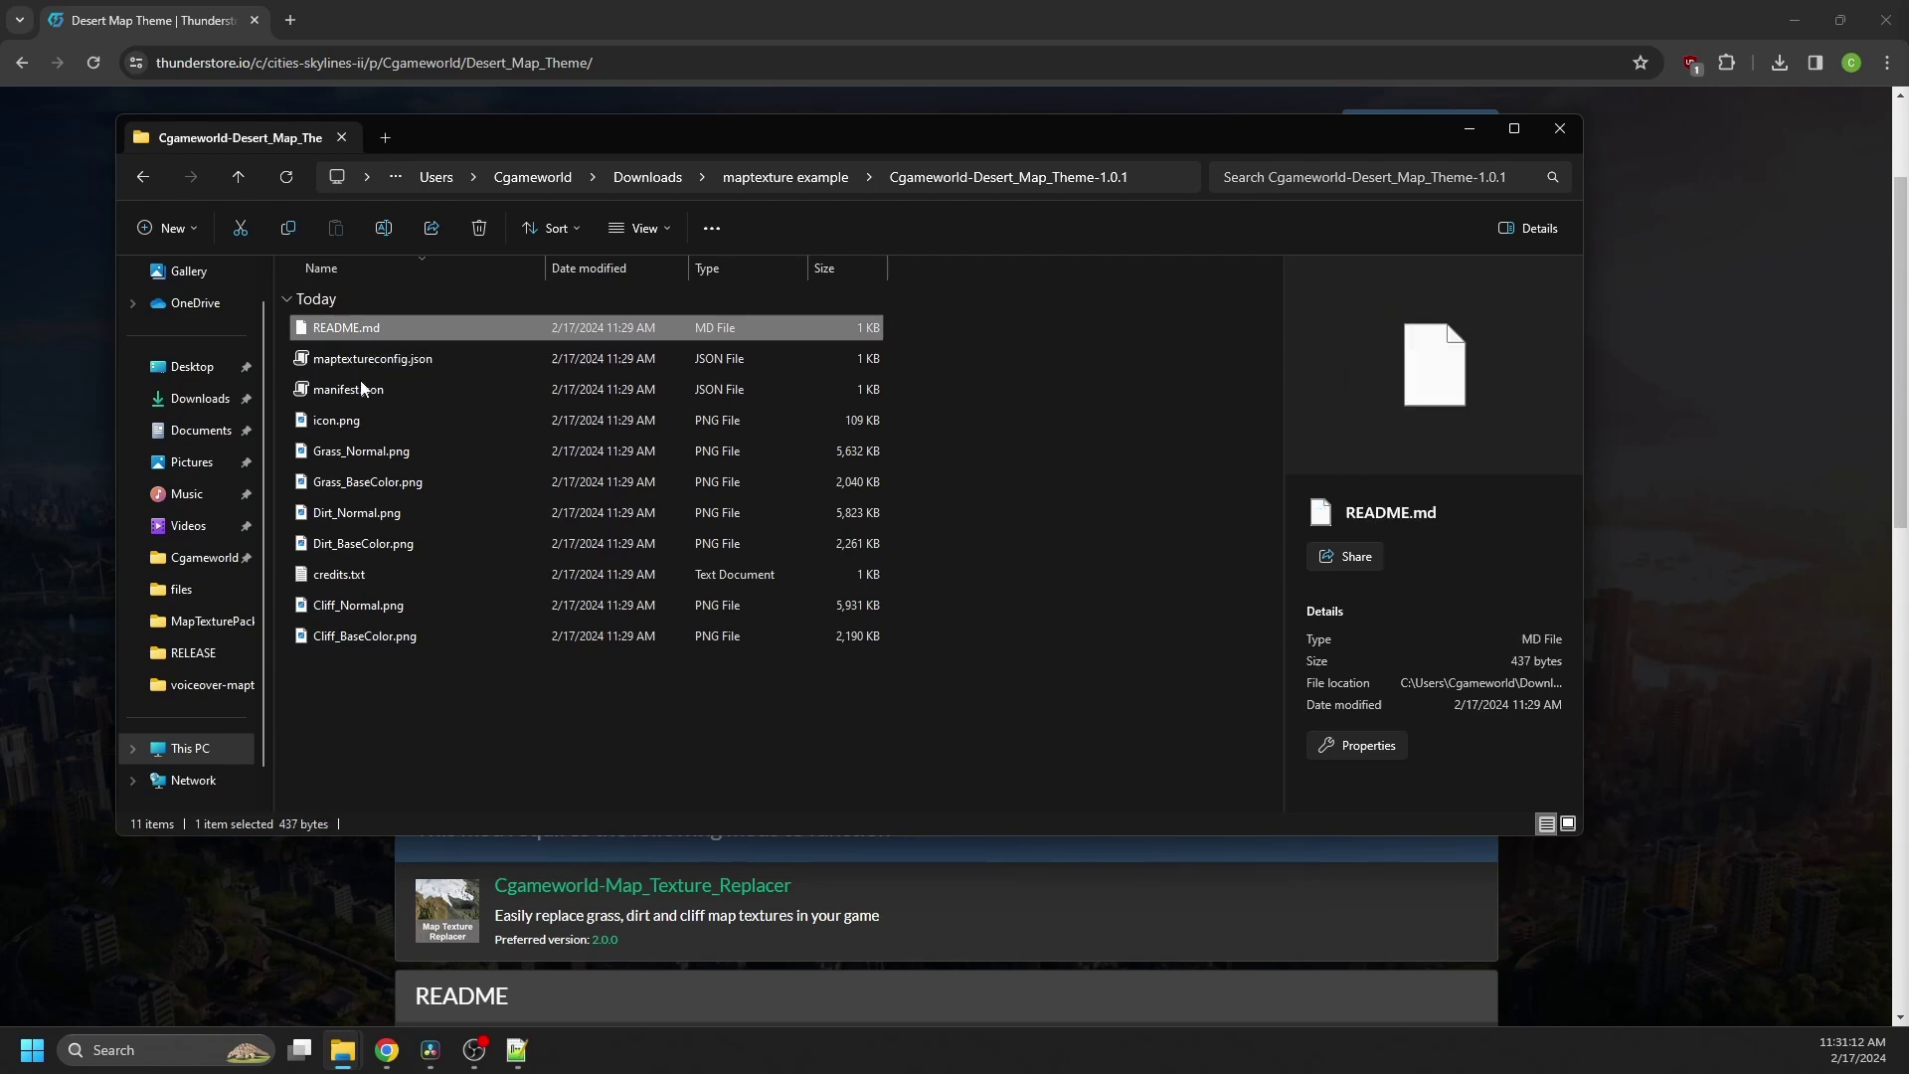
click(320, 390)
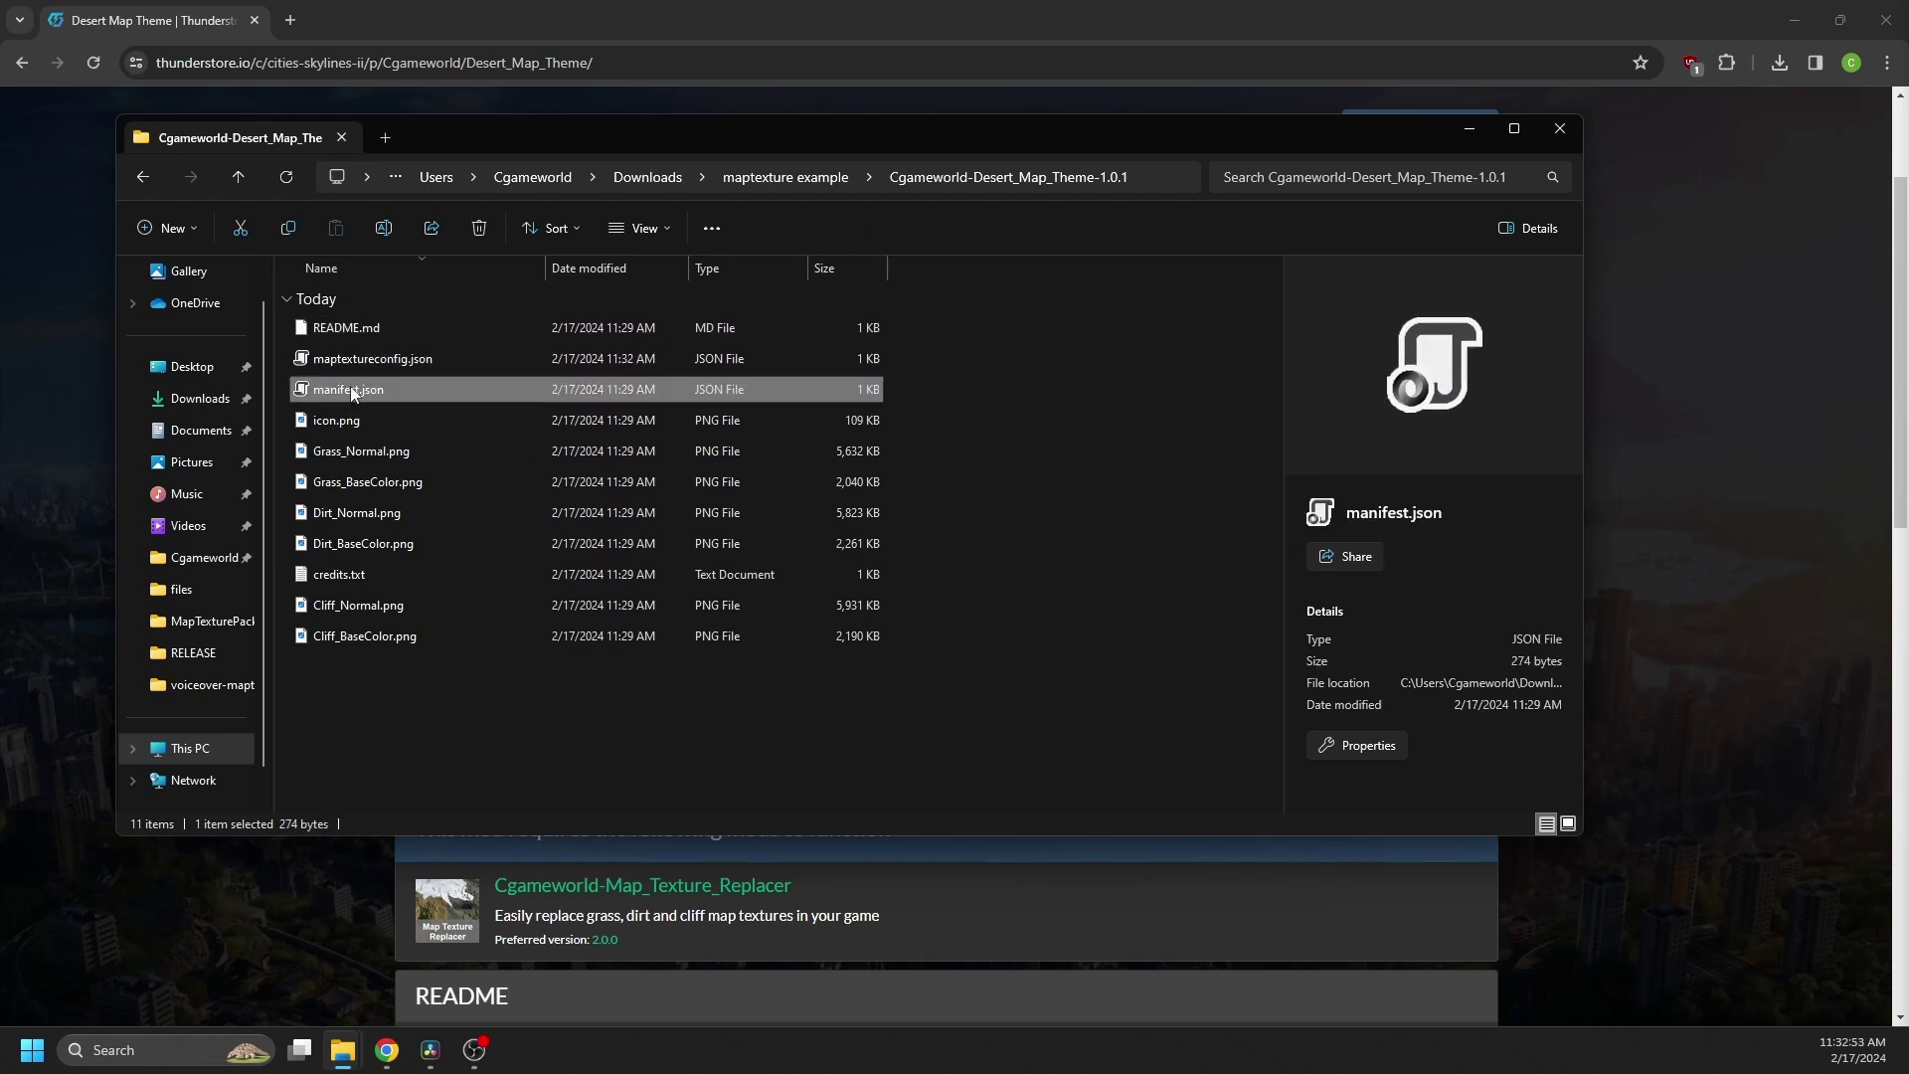
right_click(350, 387)
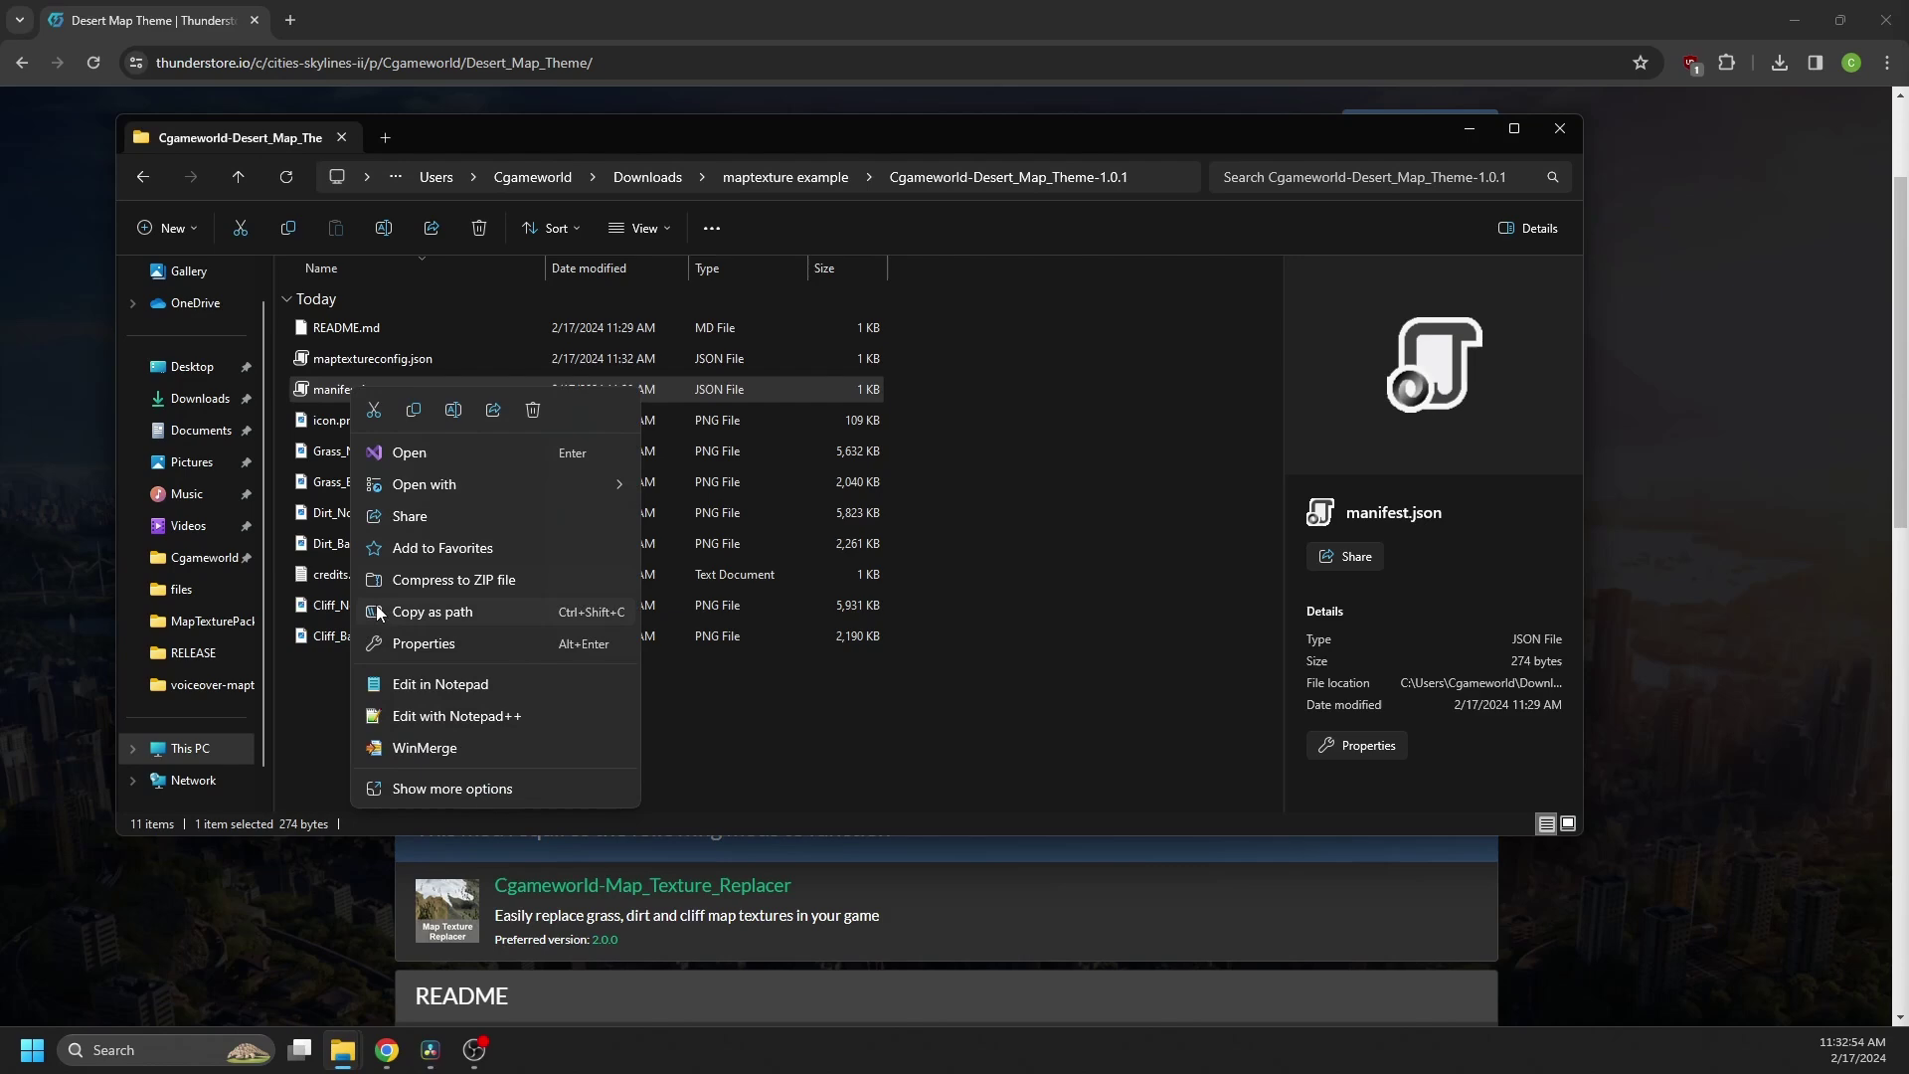
click(418, 716)
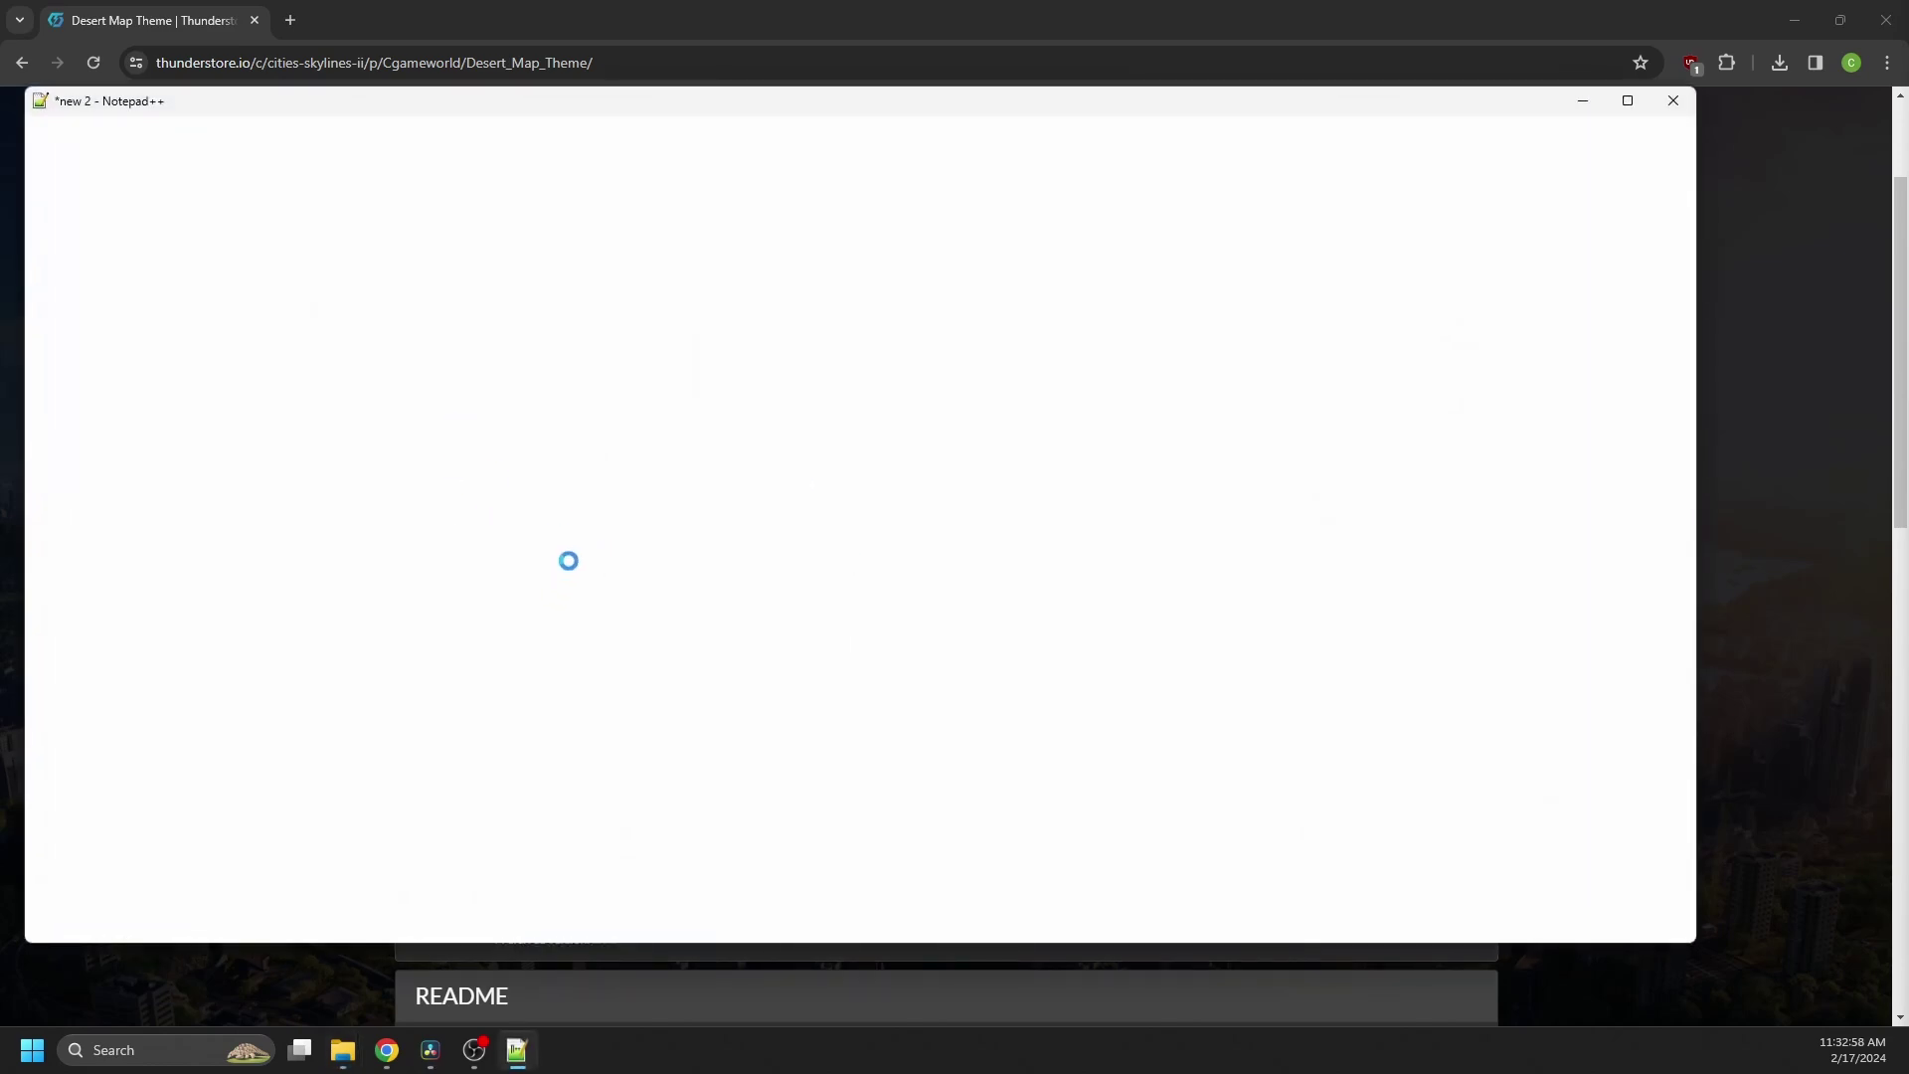
click(215, 218)
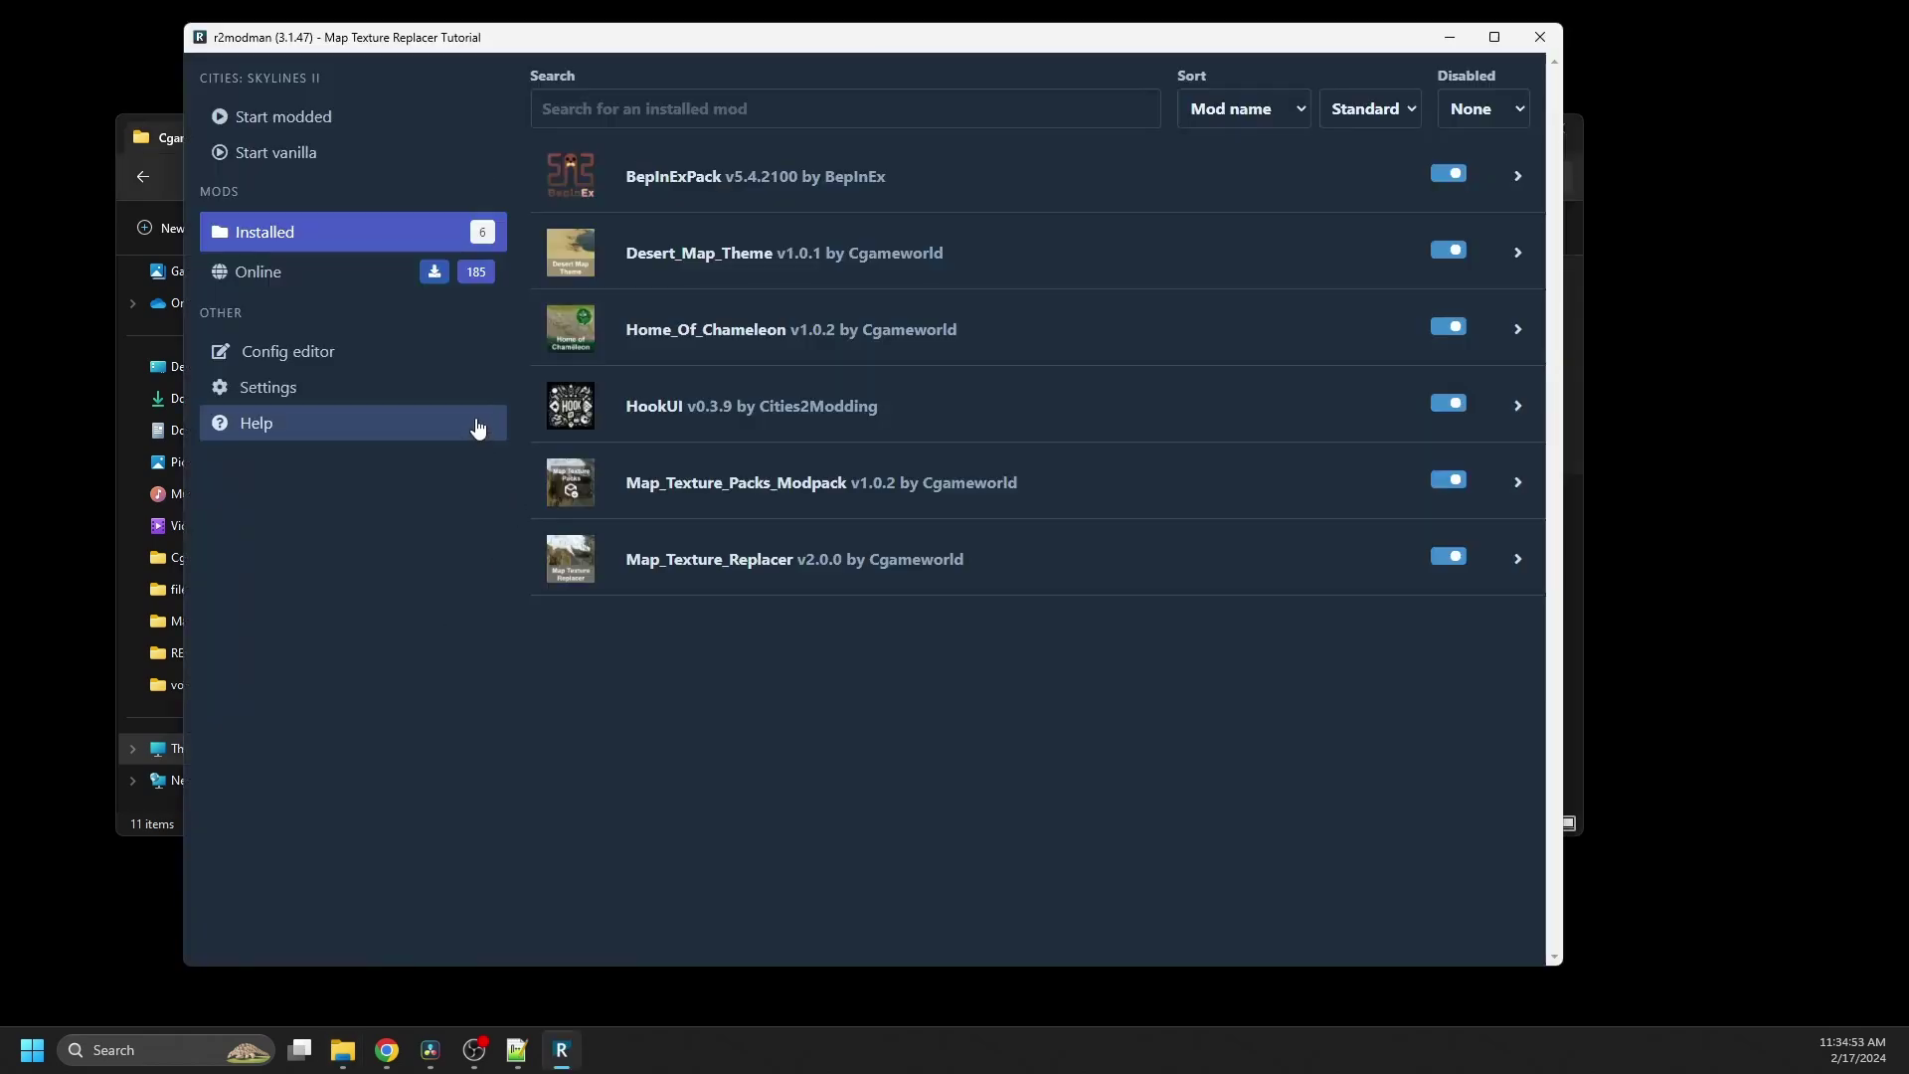
Step: Open r2modman Settings and browse the Map Texture Replacer Tutorial profile folder
click(328, 388)
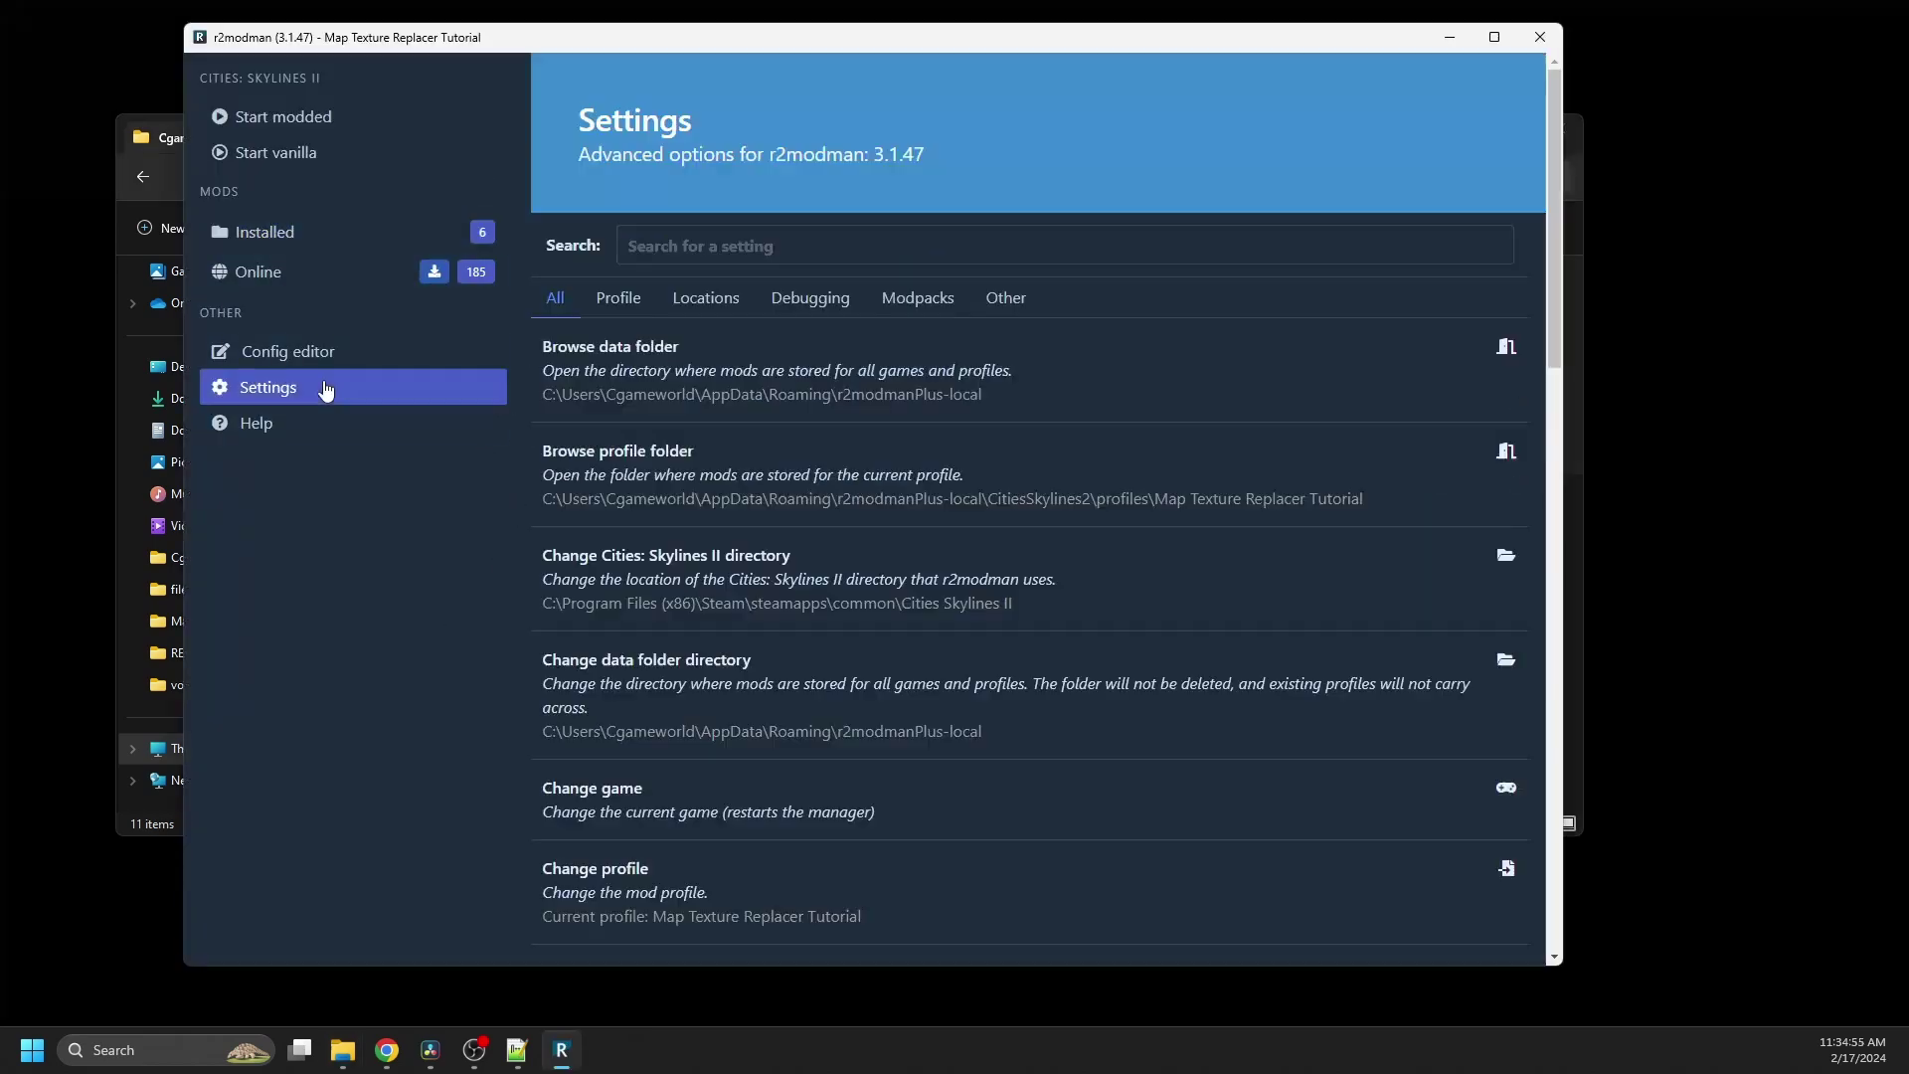
click(642, 462)
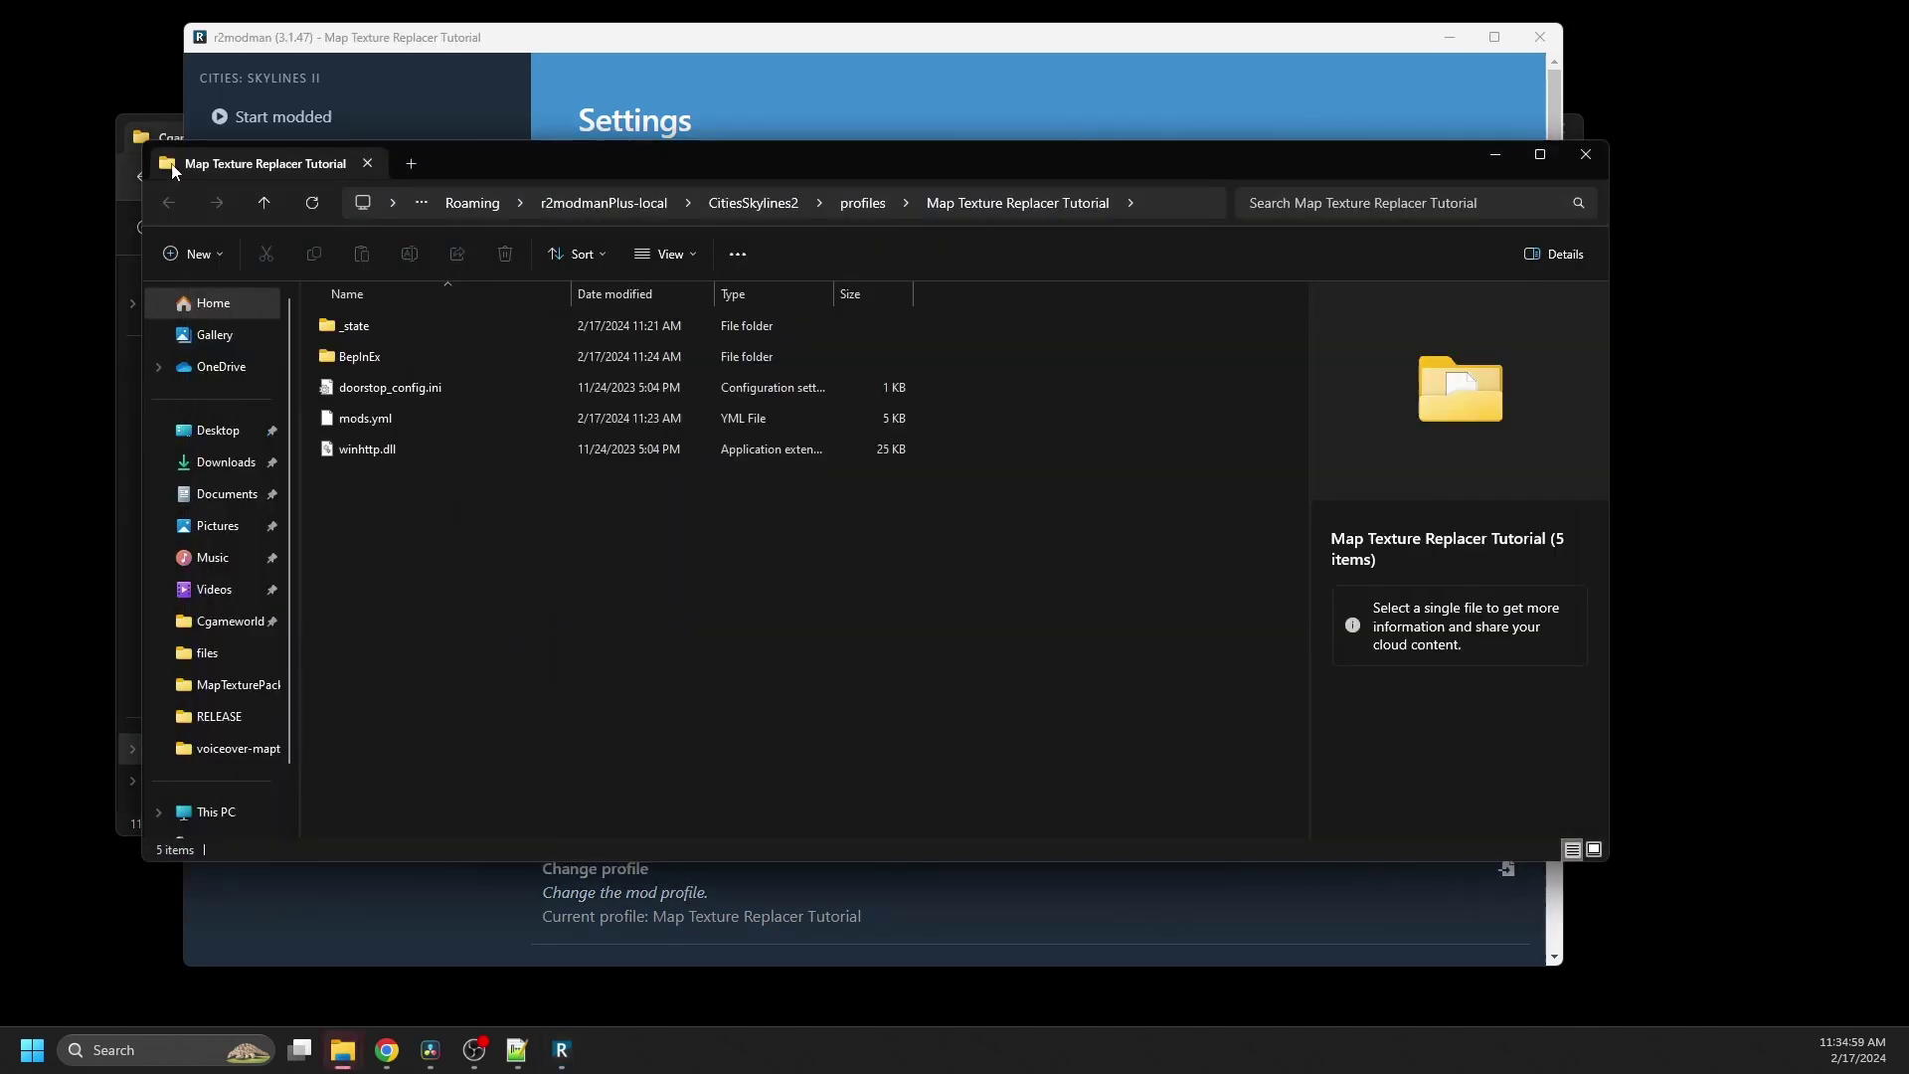
Step: Rename the pack folder to TutorialTheme and move it into the profile's BepInEx plugins folder
double_click(360, 355)
double_click(380, 448)
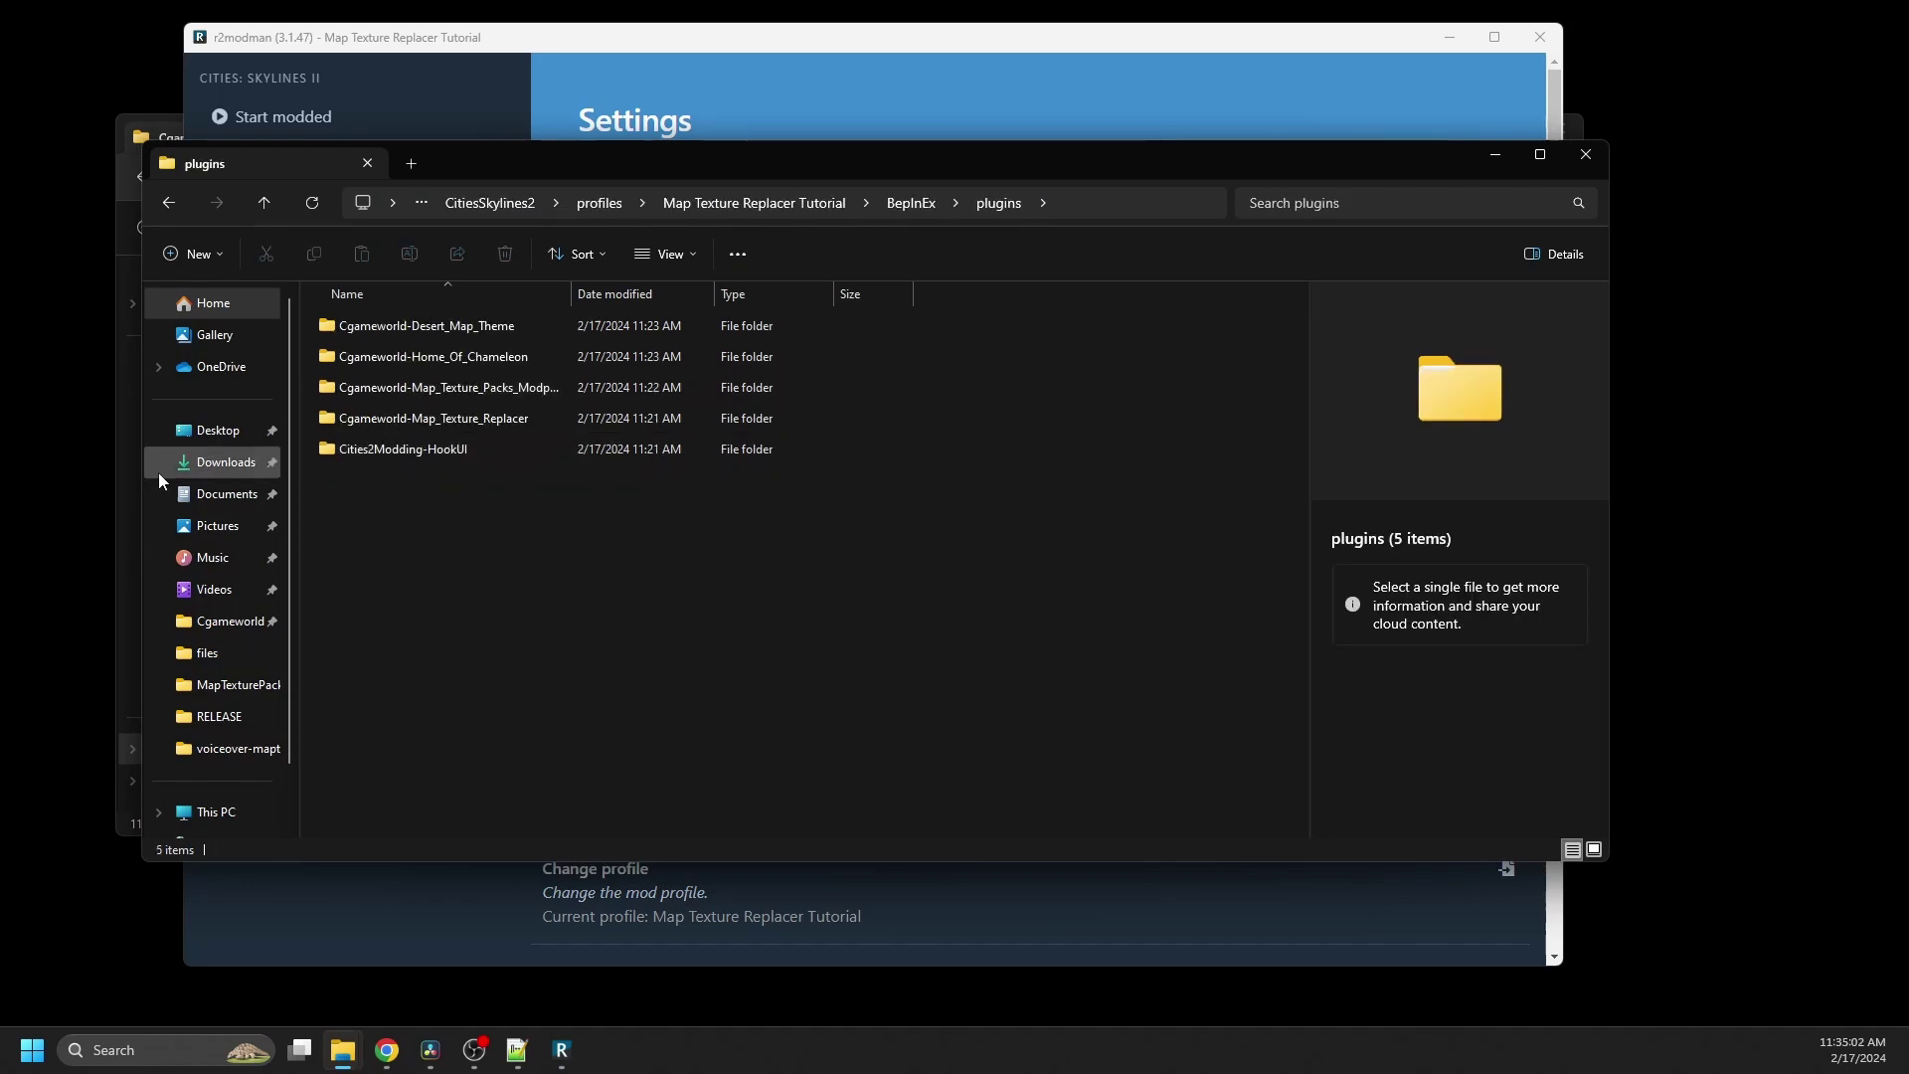
click(133, 473)
click(806, 176)
key(F2)
text(TutorialTheme)
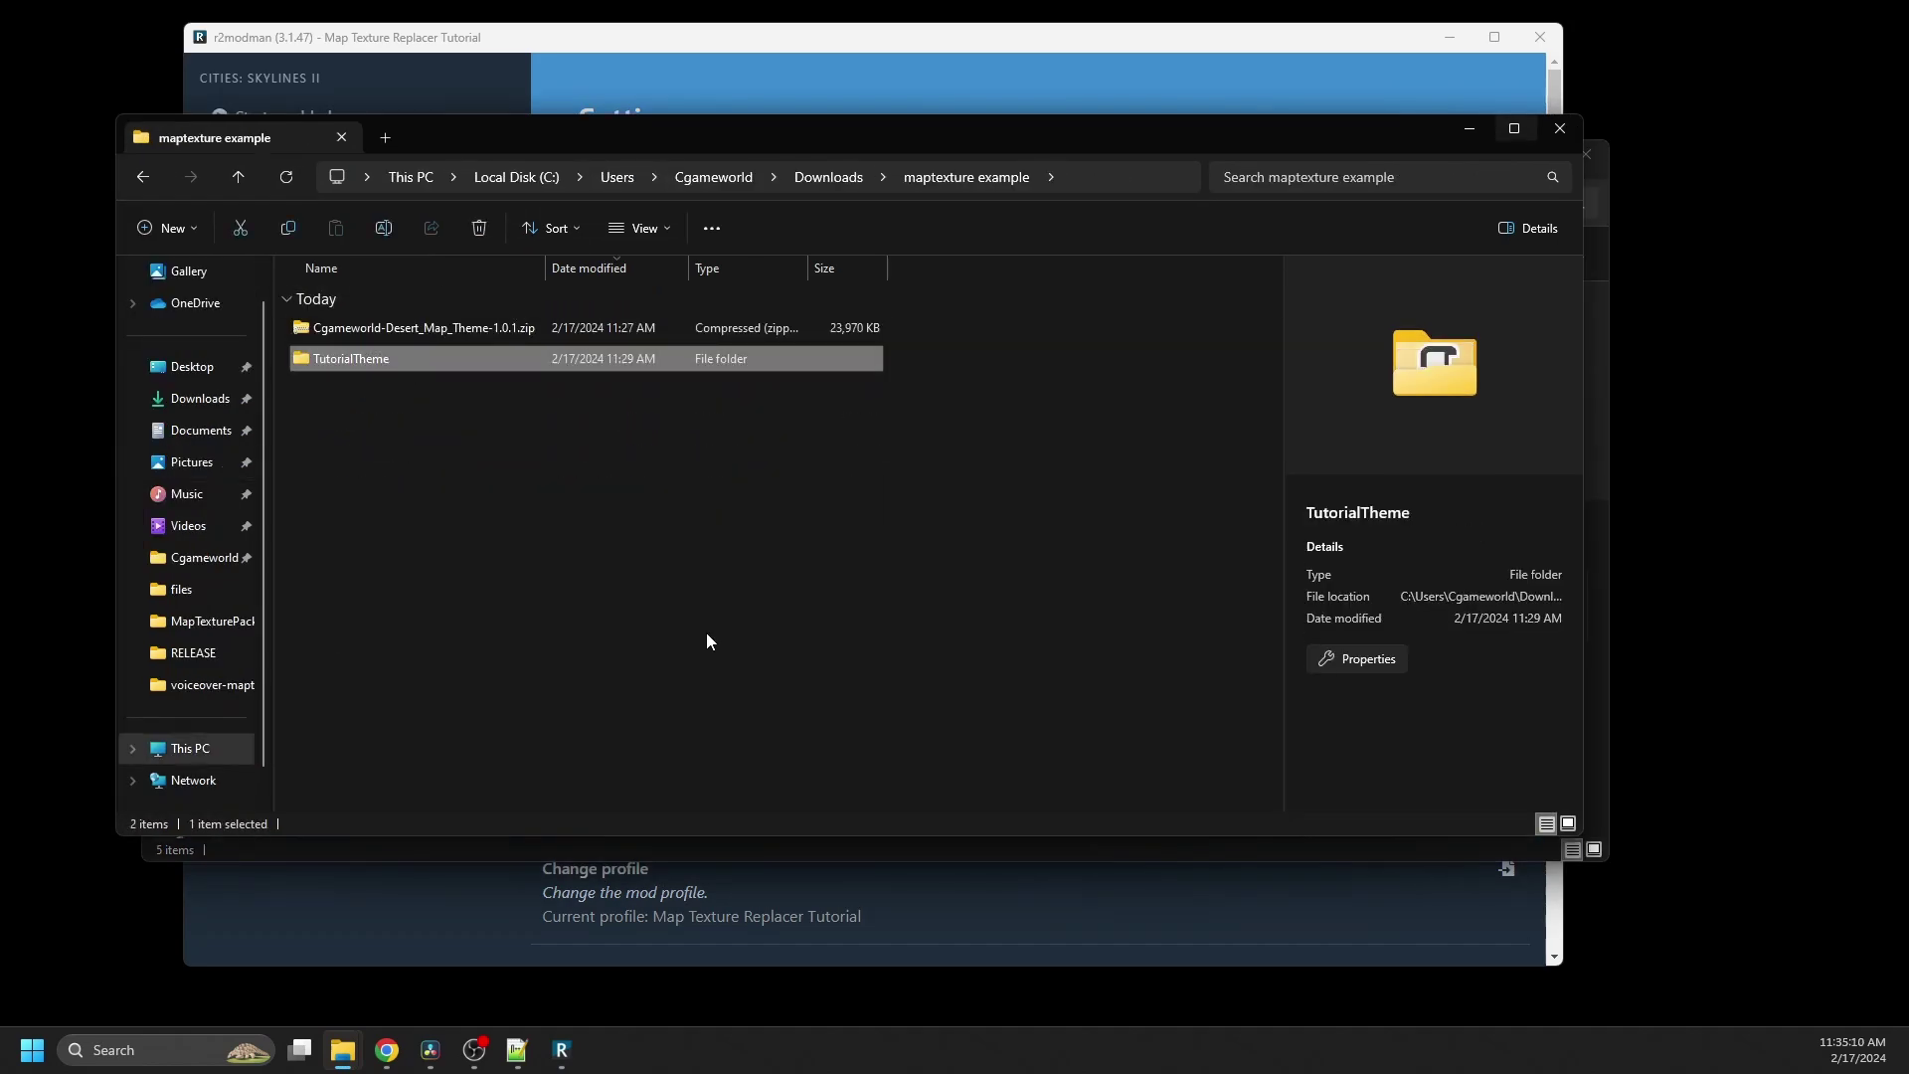
key(Return)
drag(495, 135, 1076, 179)
drag(955, 402, 473, 554)
click(473, 554)
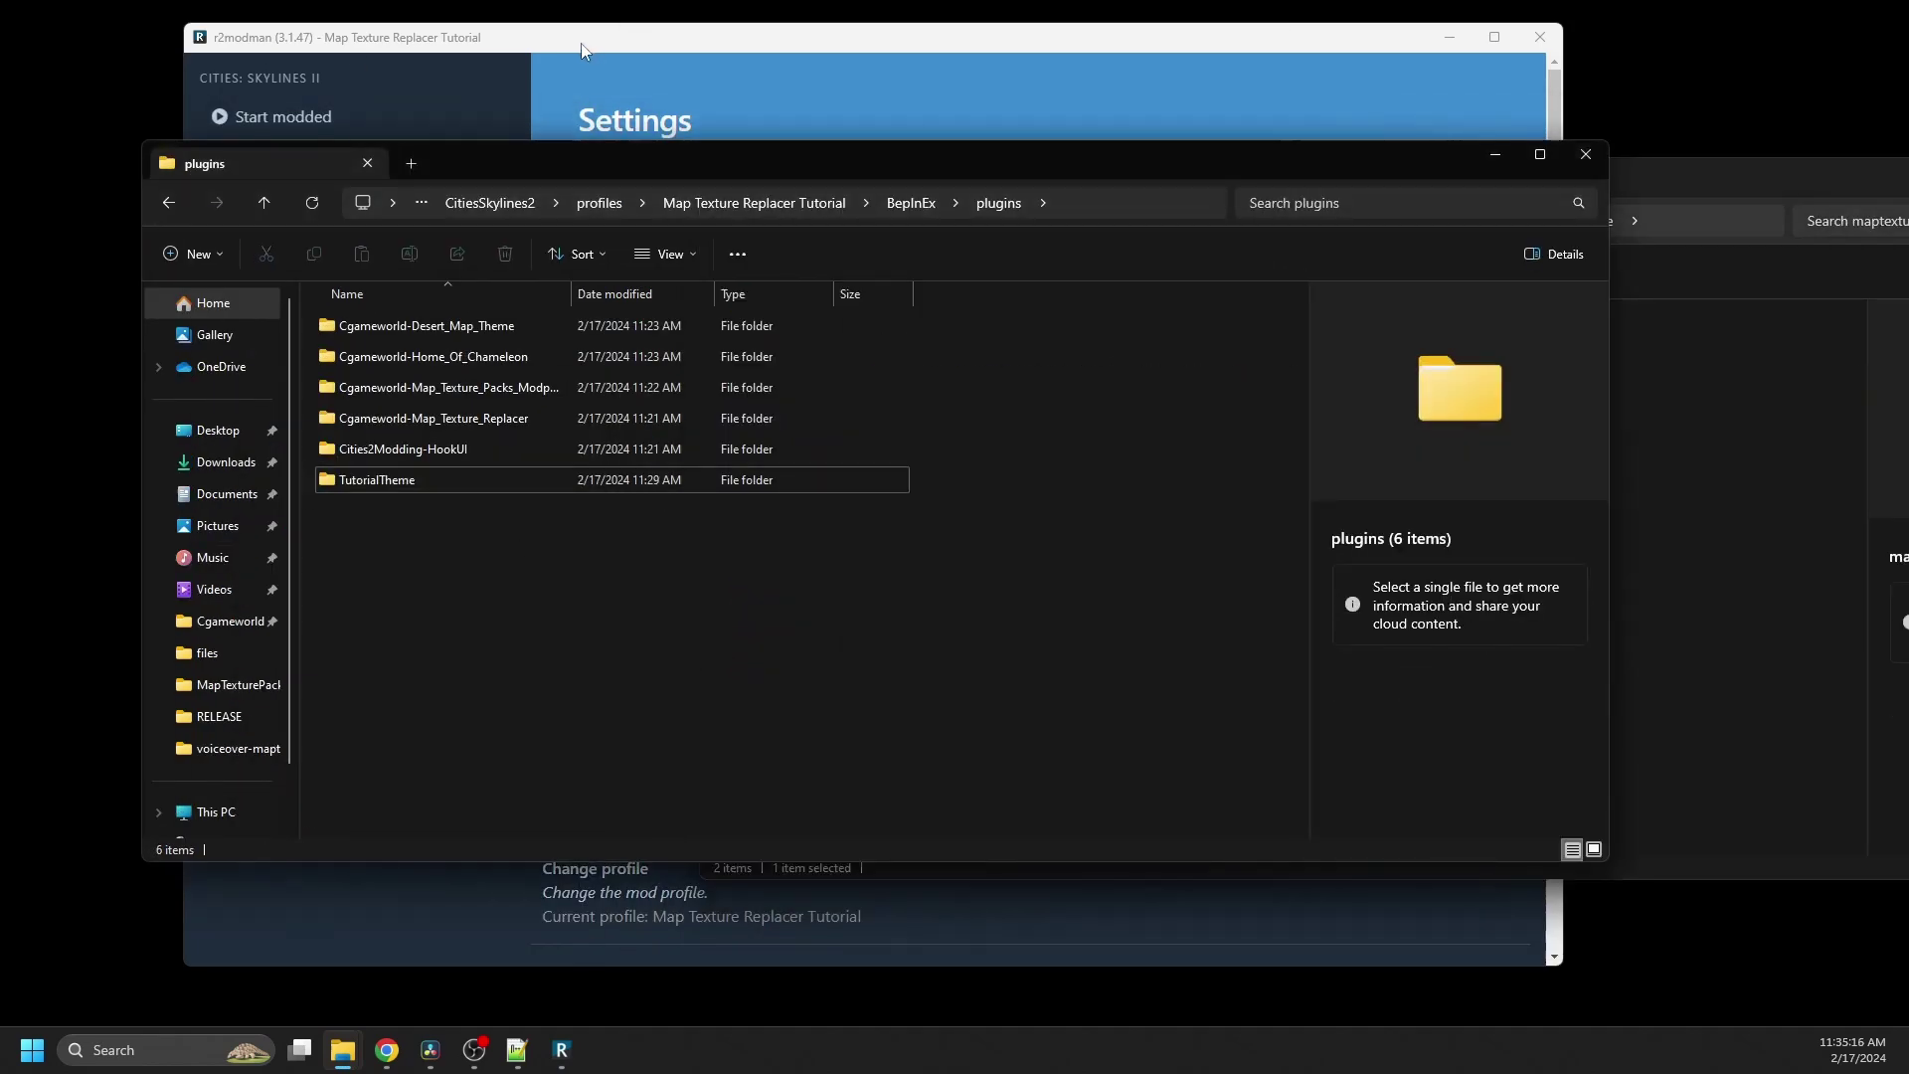
Step: Start the game modded and choose Tutorial Theme as the Base Pack
click(343, 123)
click(342, 122)
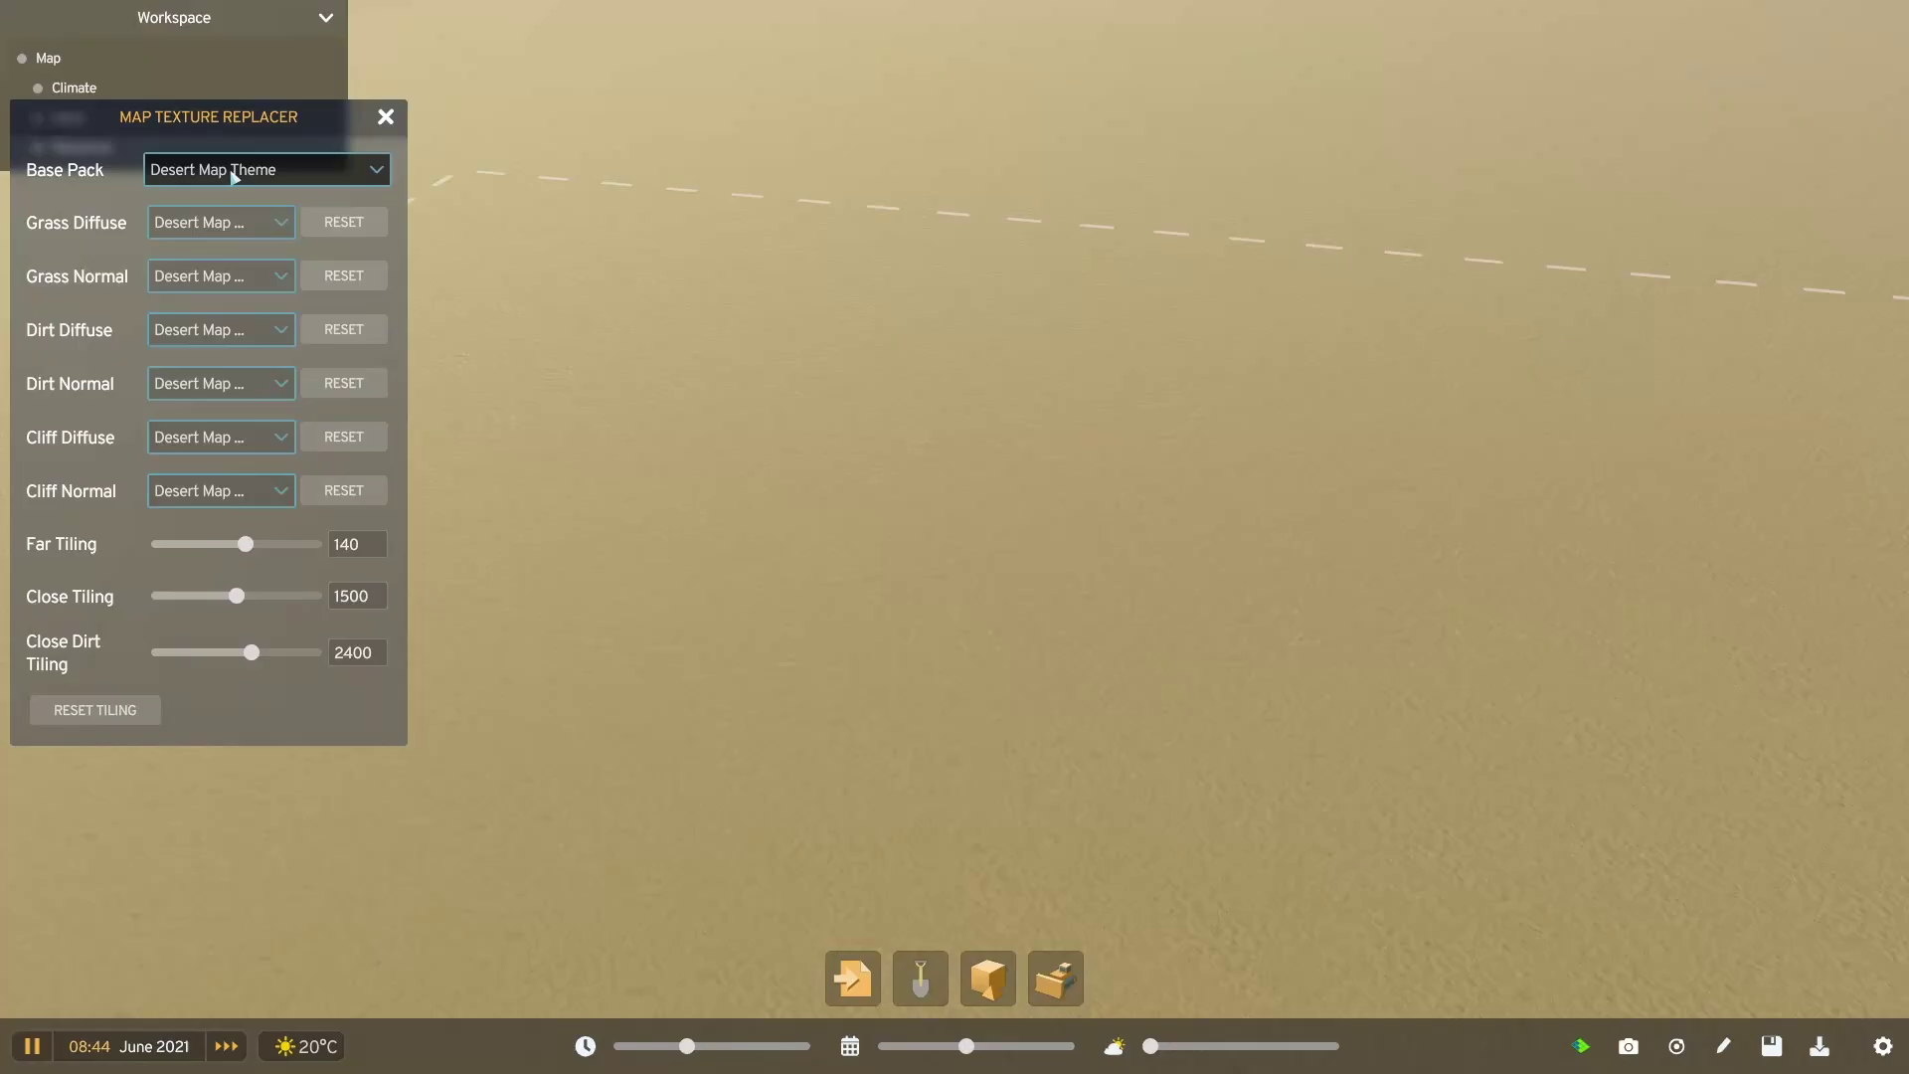
click(235, 177)
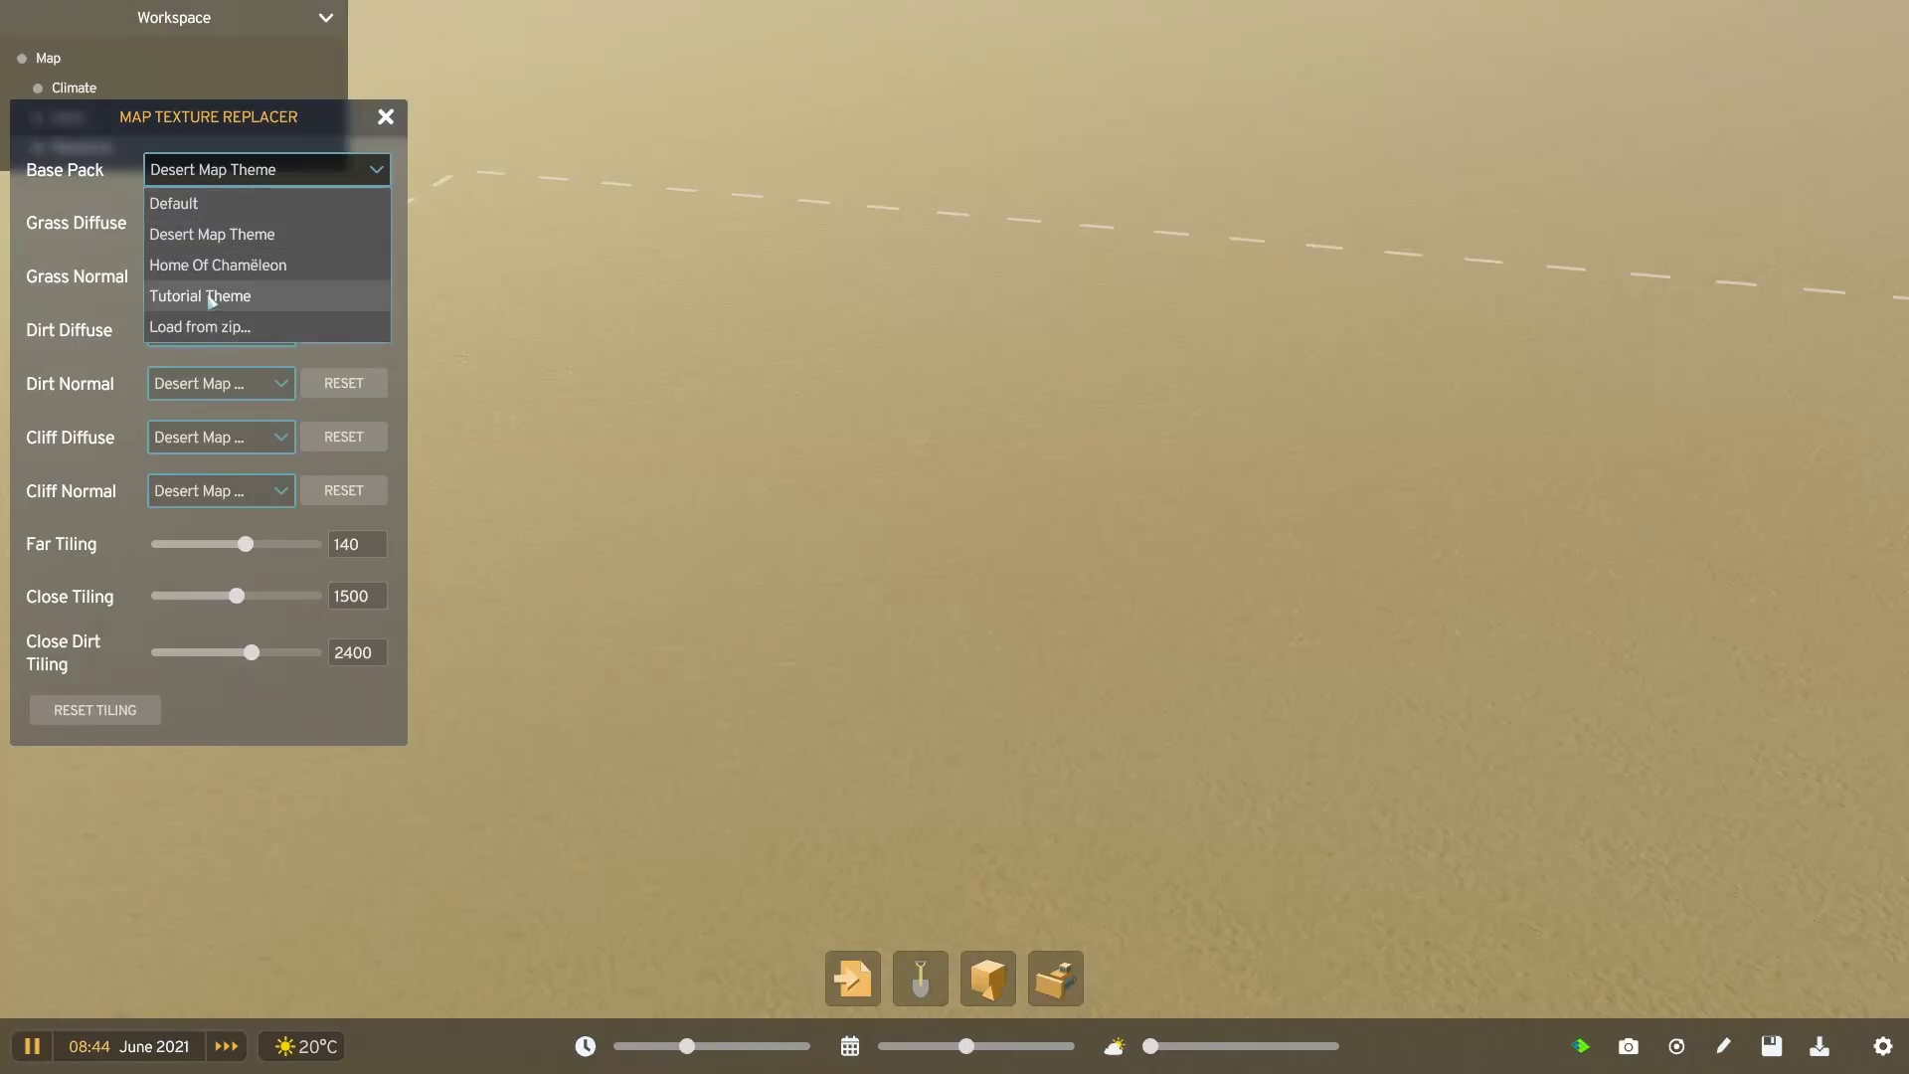
click(210, 296)
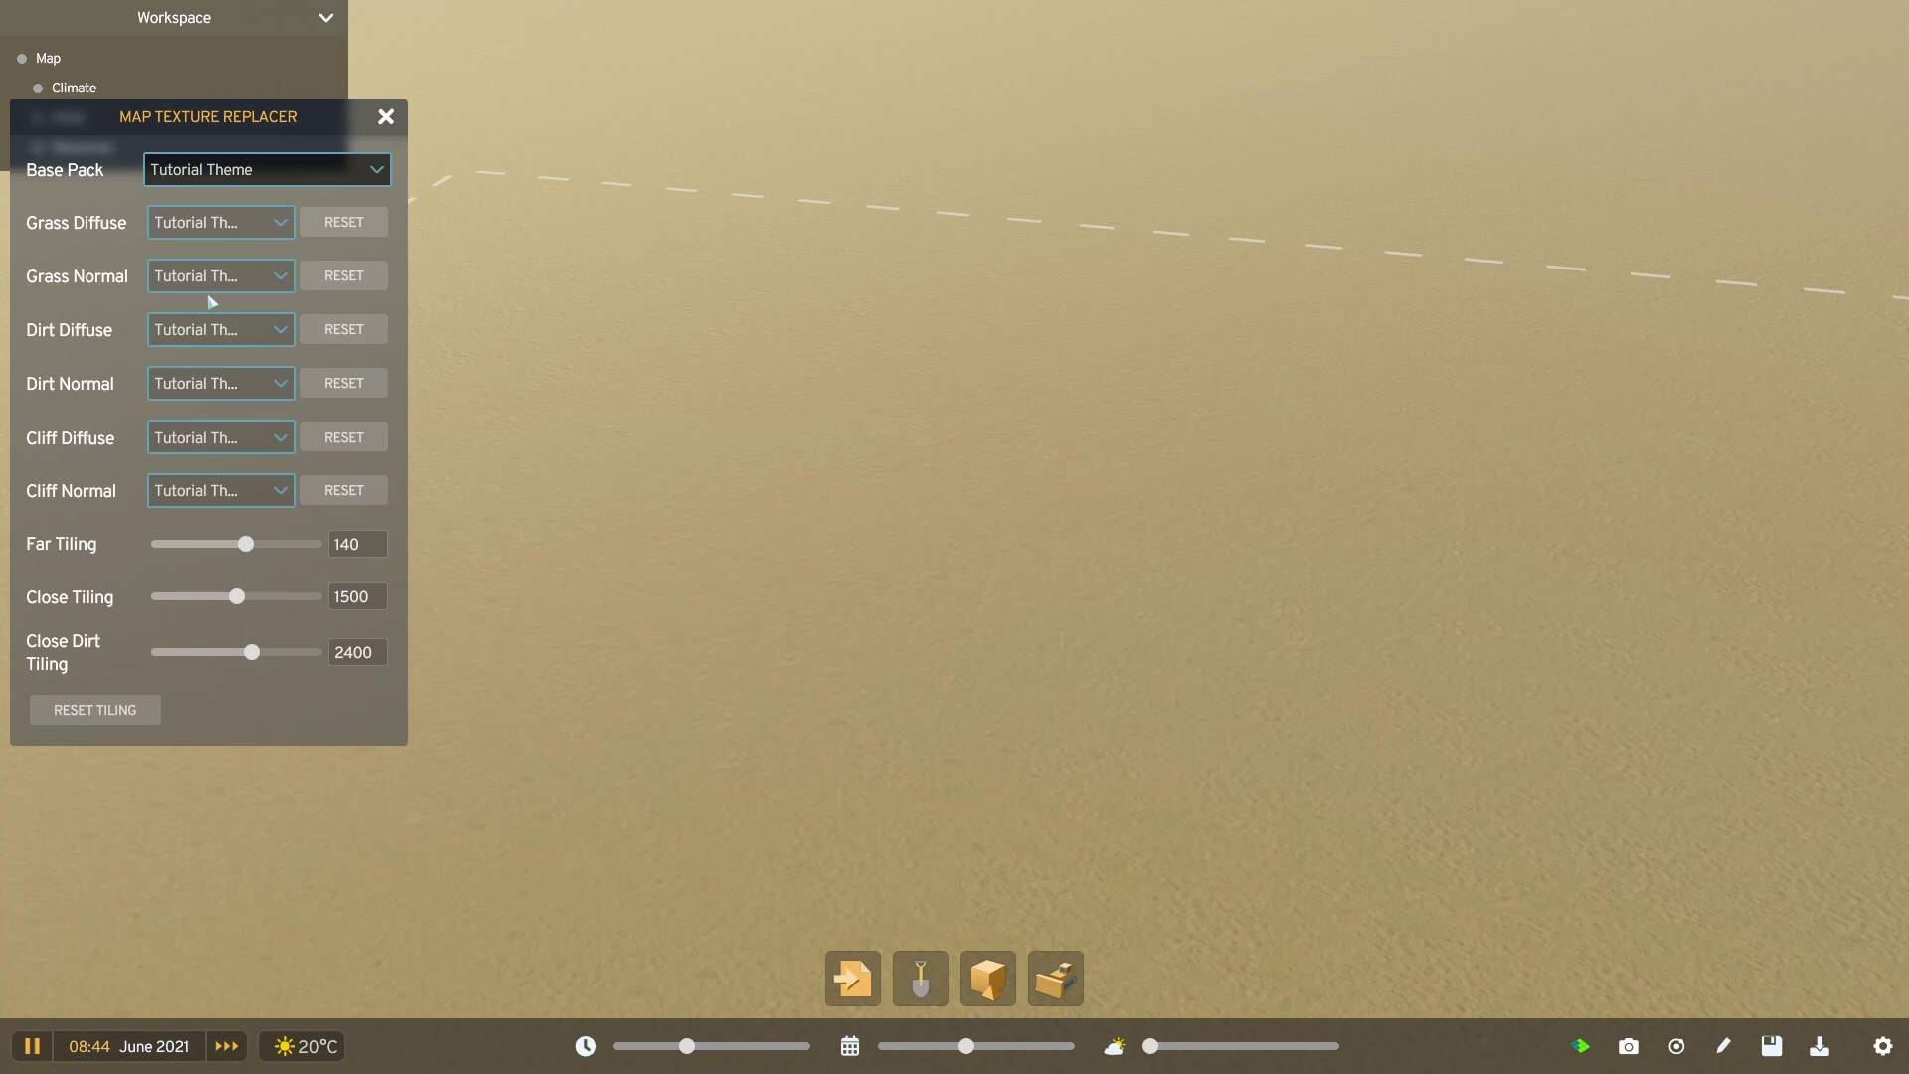
key(alt+Tab)
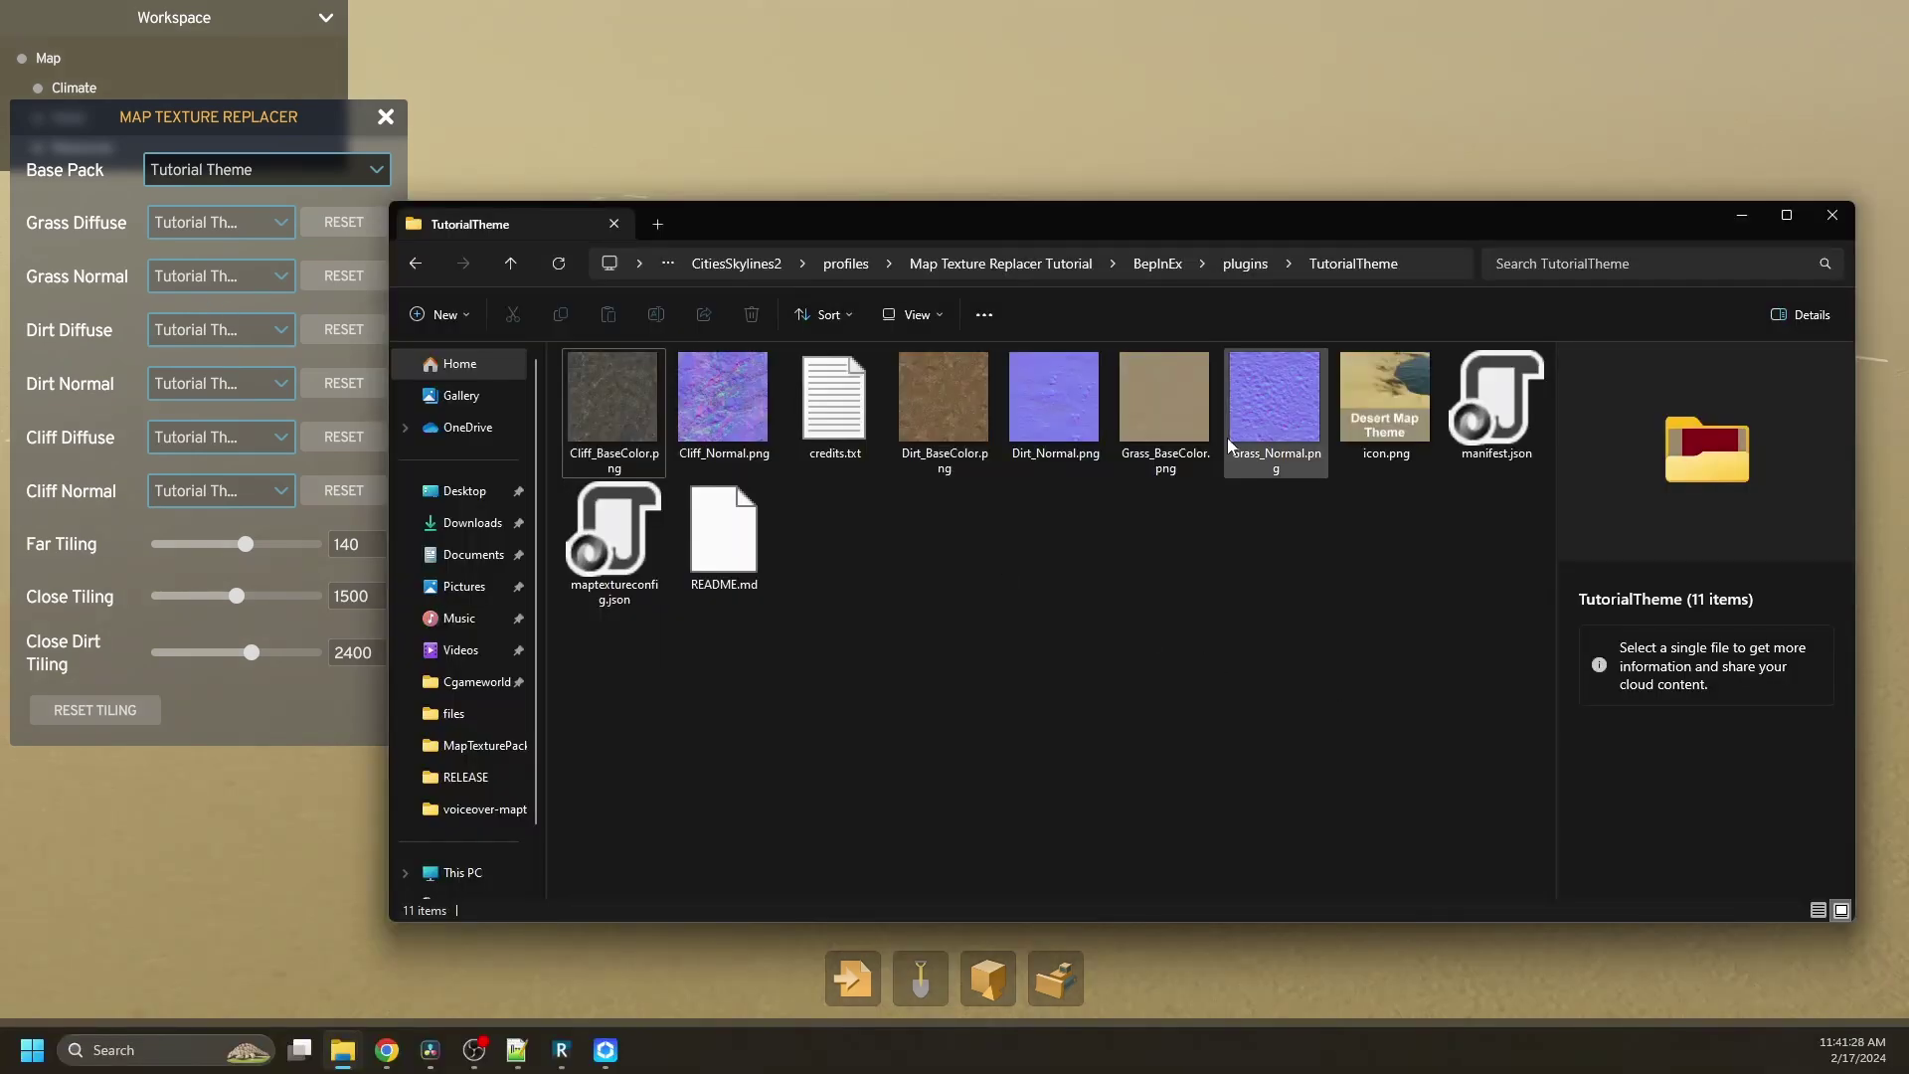
Step: Open Grass_BaseColor.png in Paint, draw a solid black rectangle on it and save
click(1157, 391)
right_click(1151, 440)
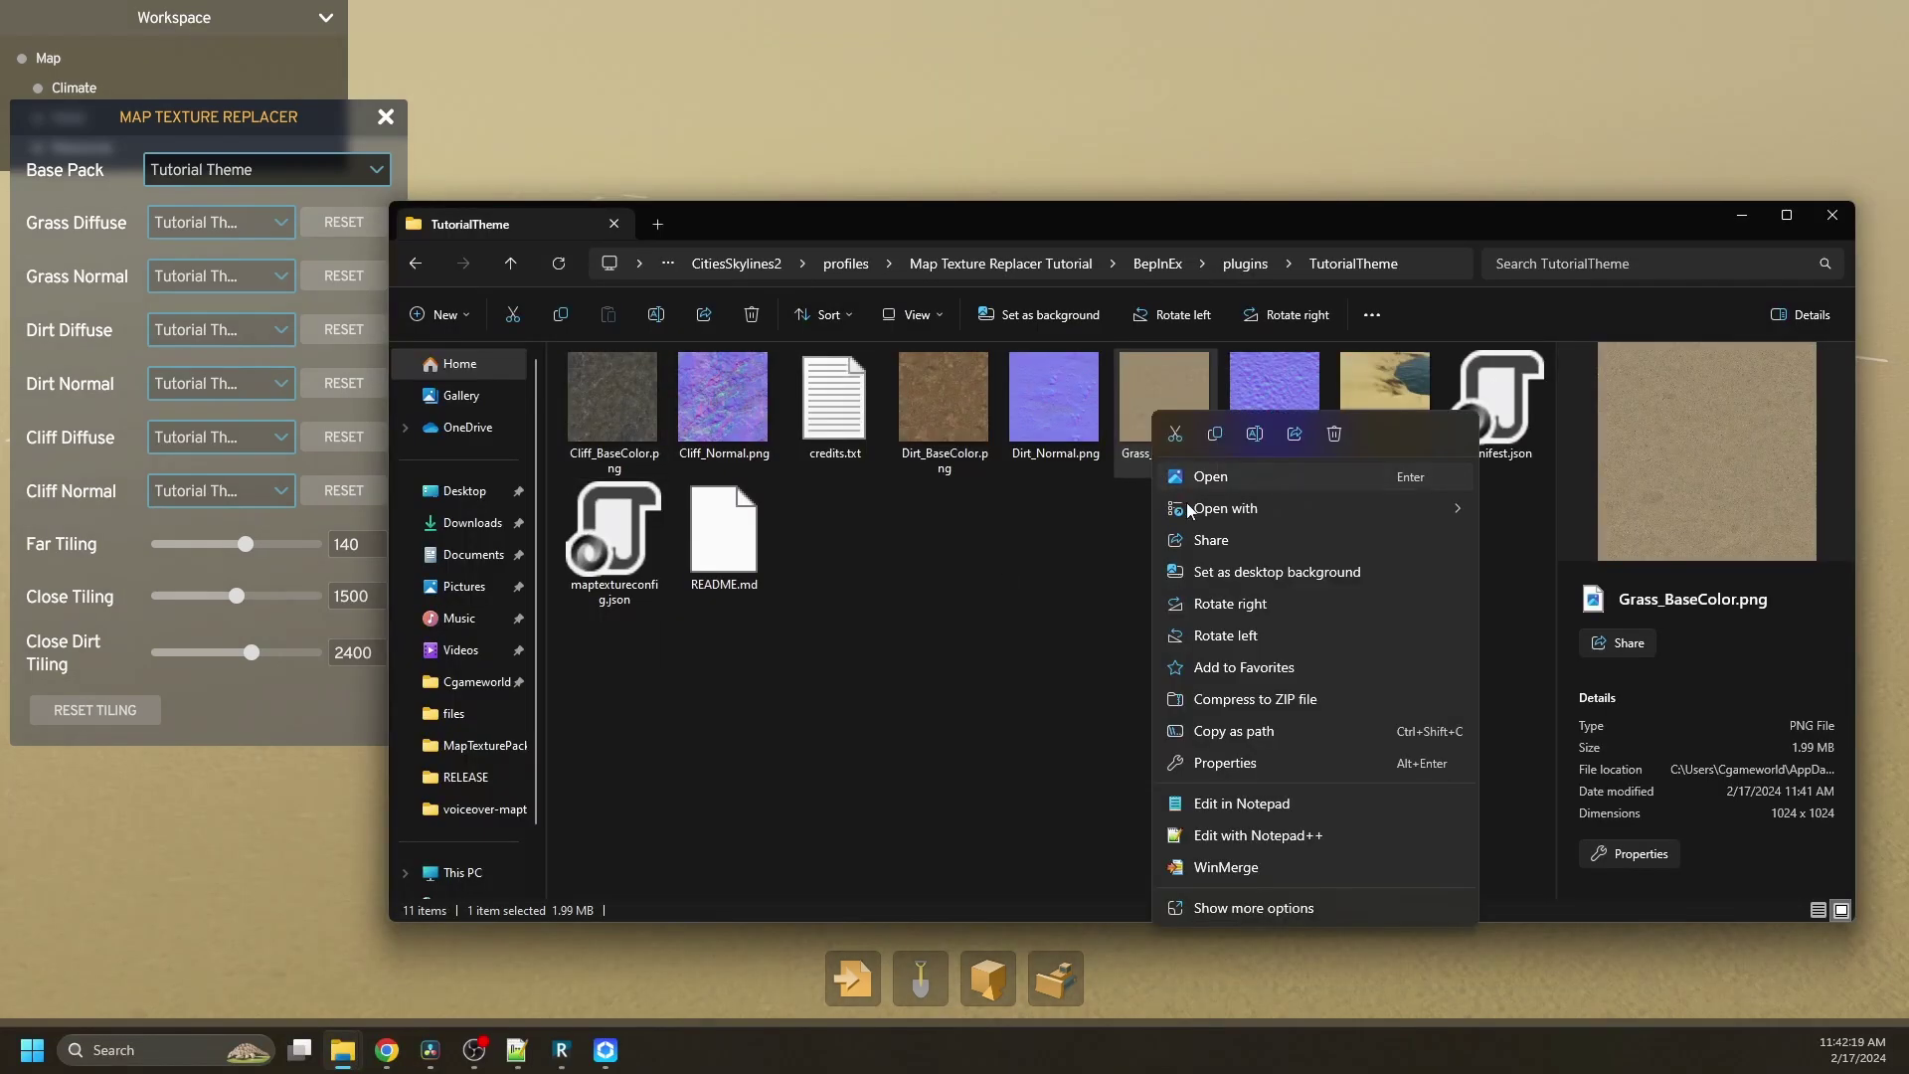
mouse_move(1411, 508)
click(1502, 544)
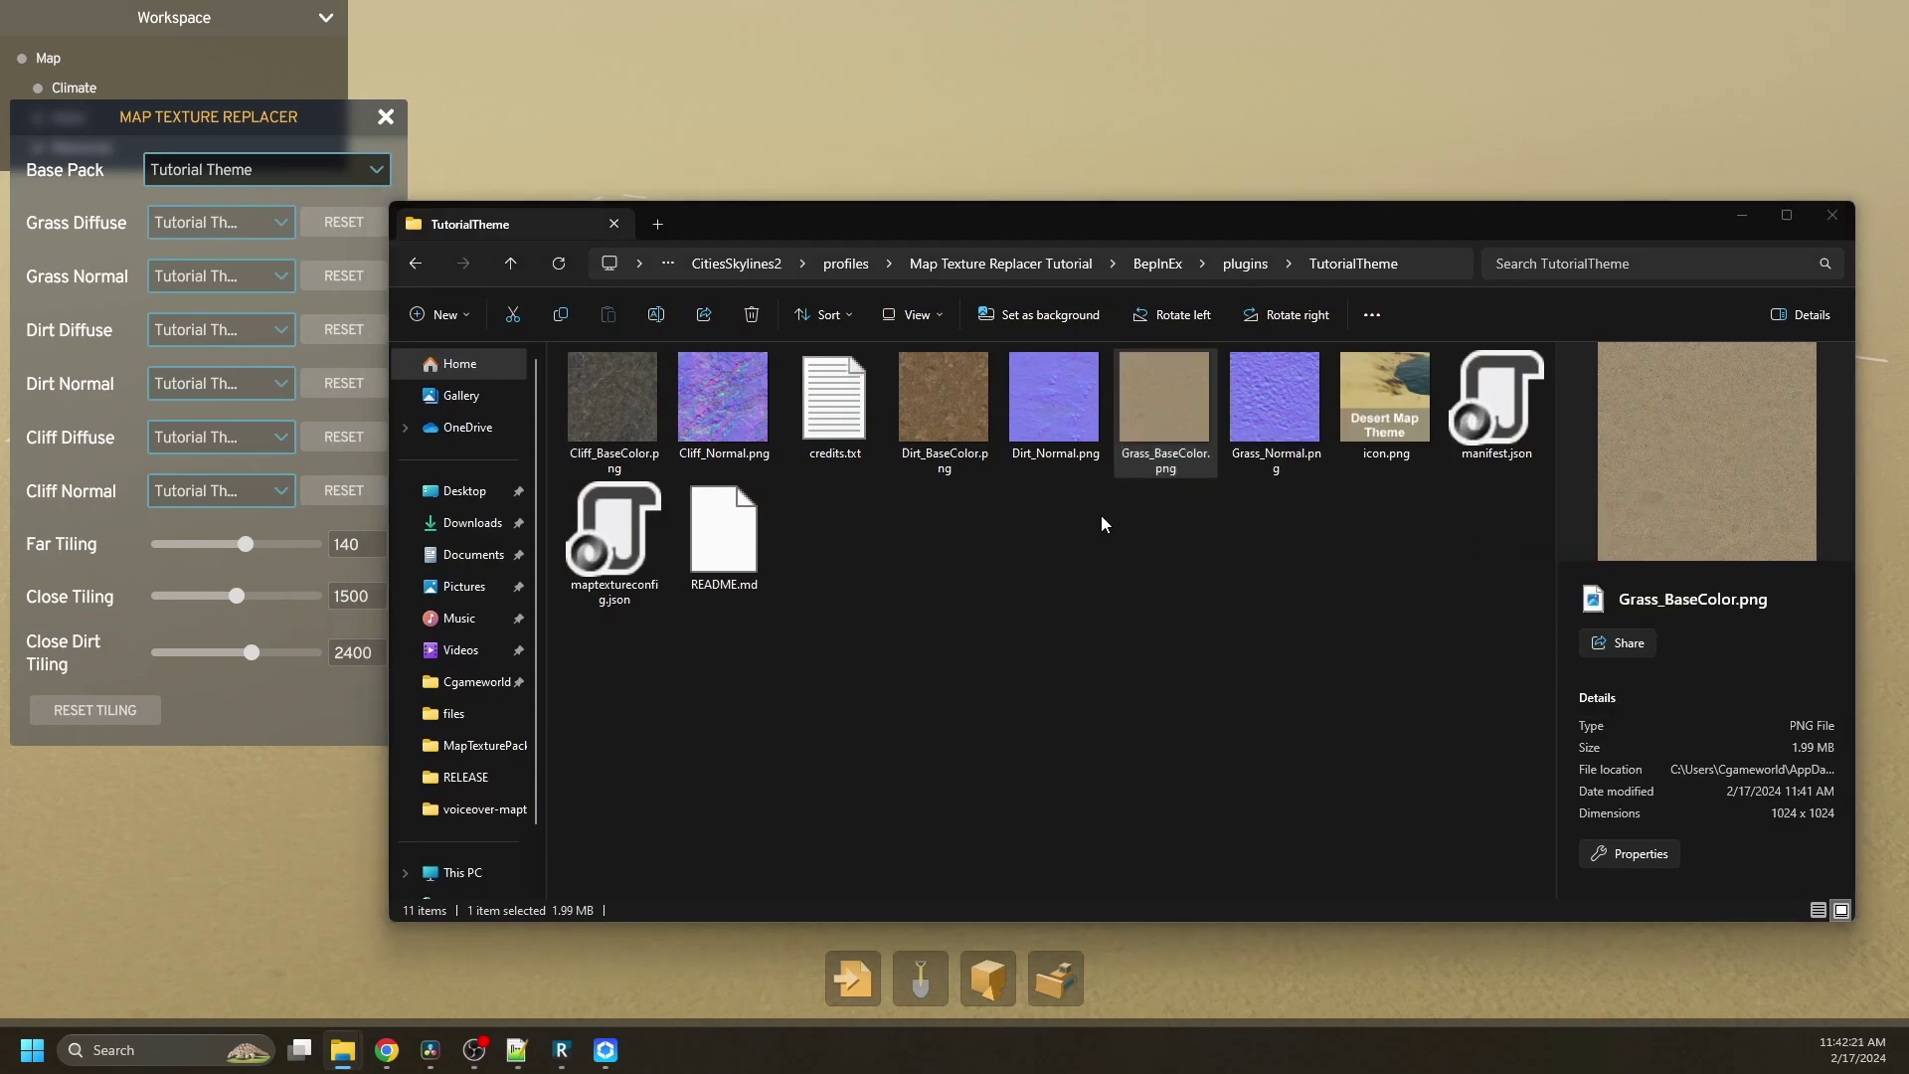
click(952, 221)
click(895, 306)
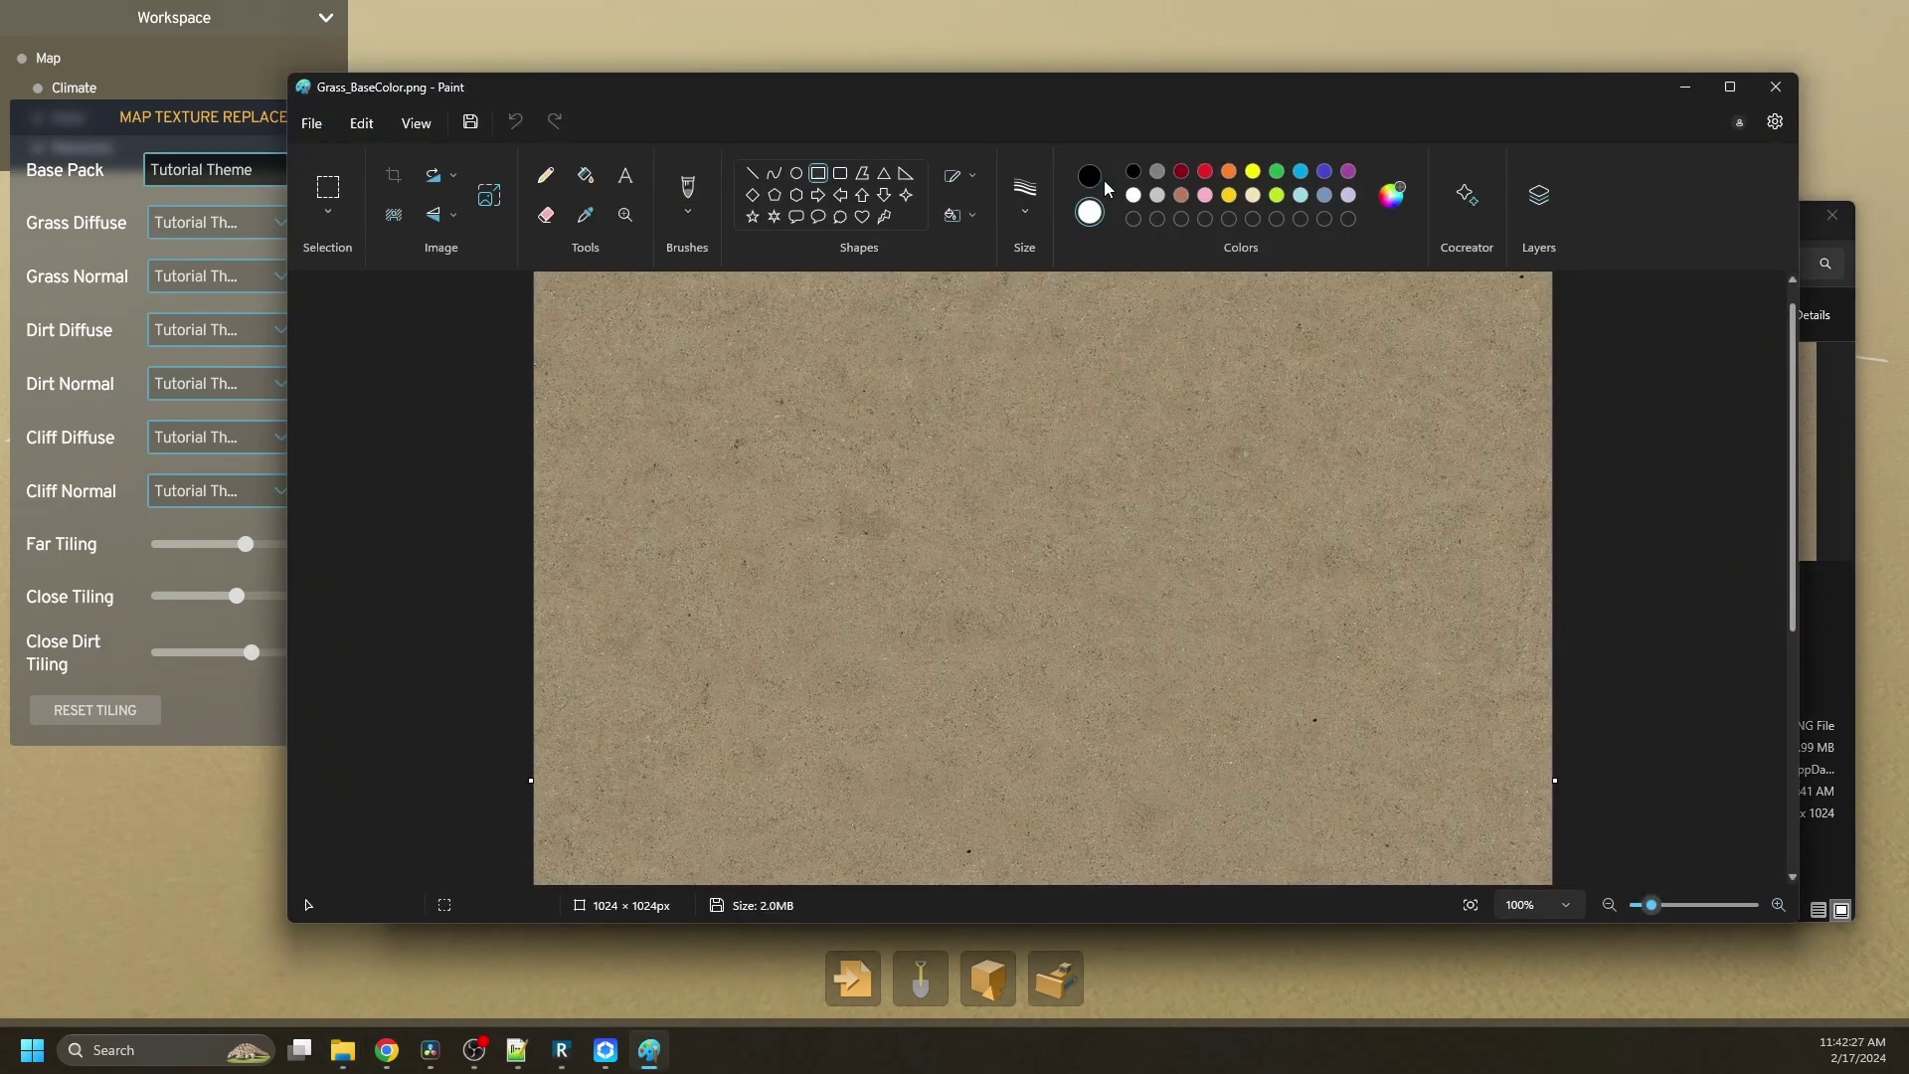
drag(746, 328, 1431, 841)
click(470, 121)
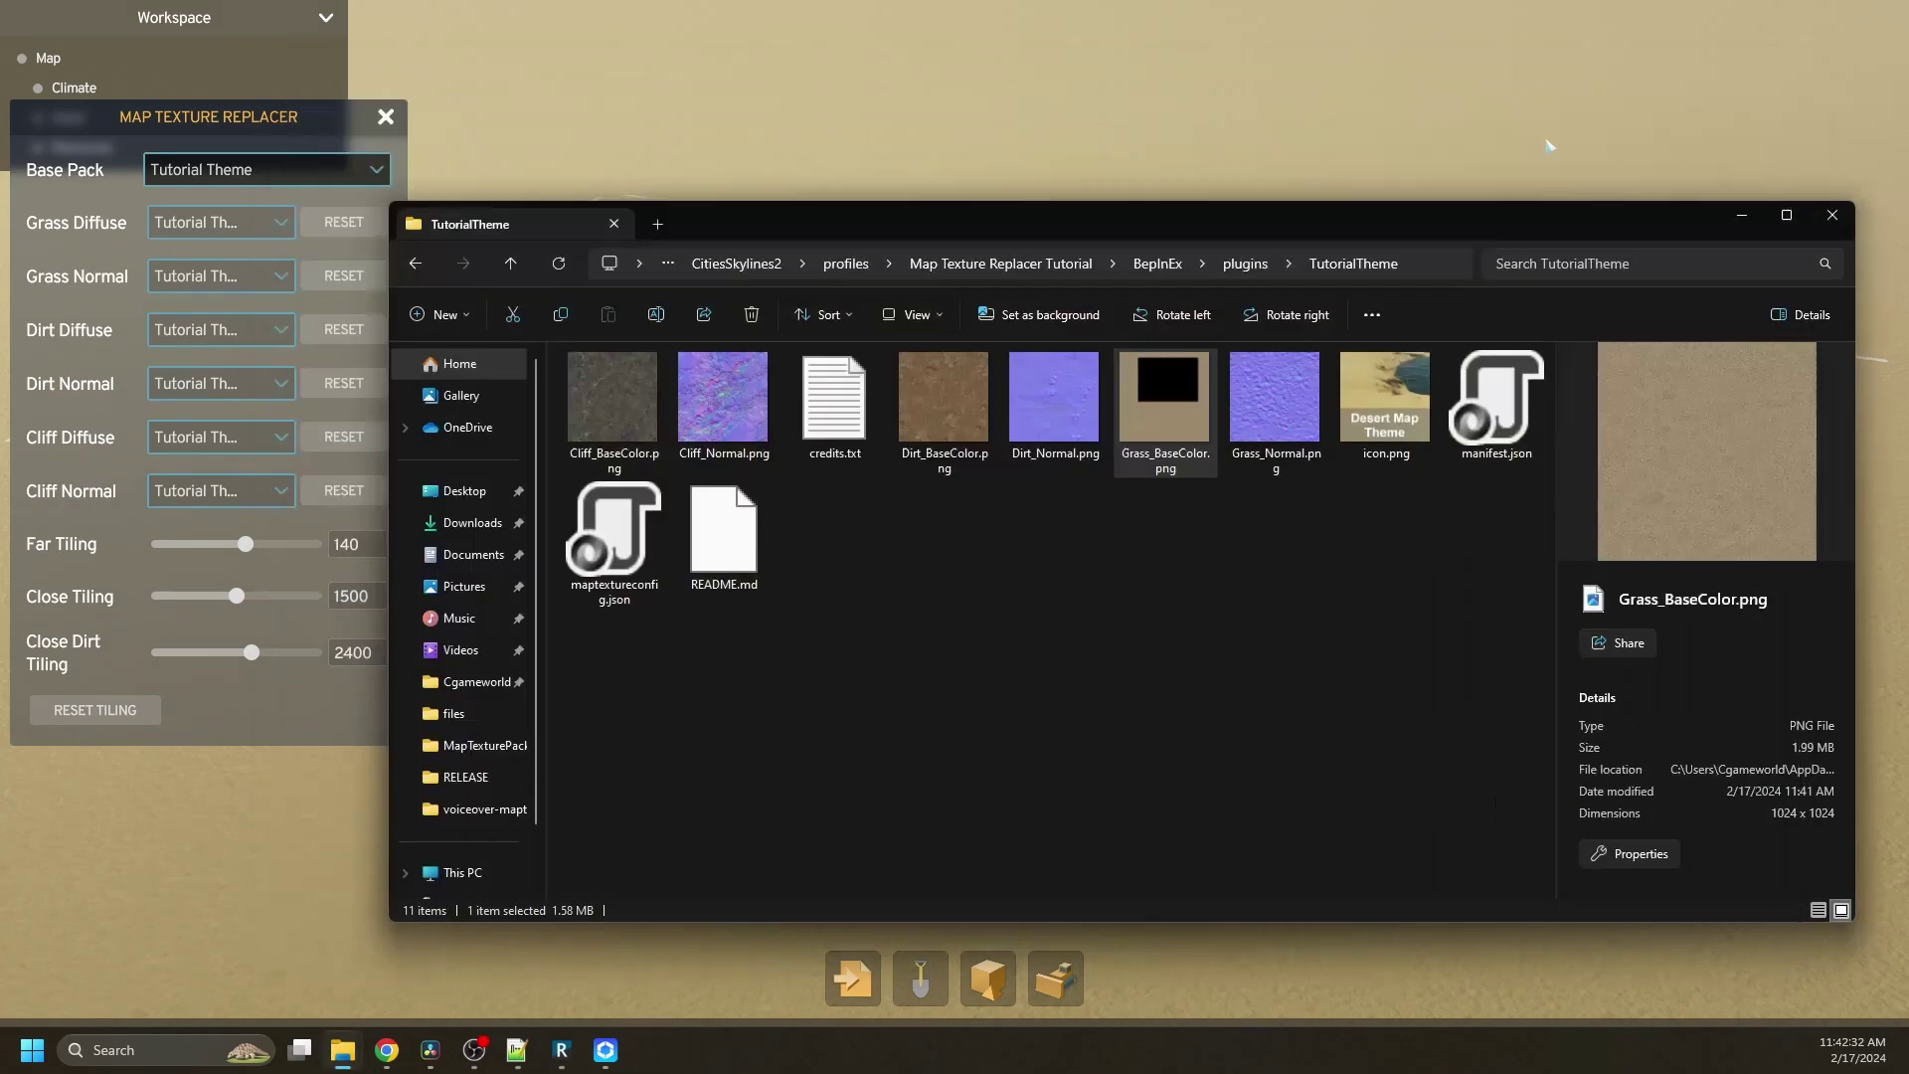
Step: Back in the game, reselect the Base Pack to reload the edited textures
click(1548, 145)
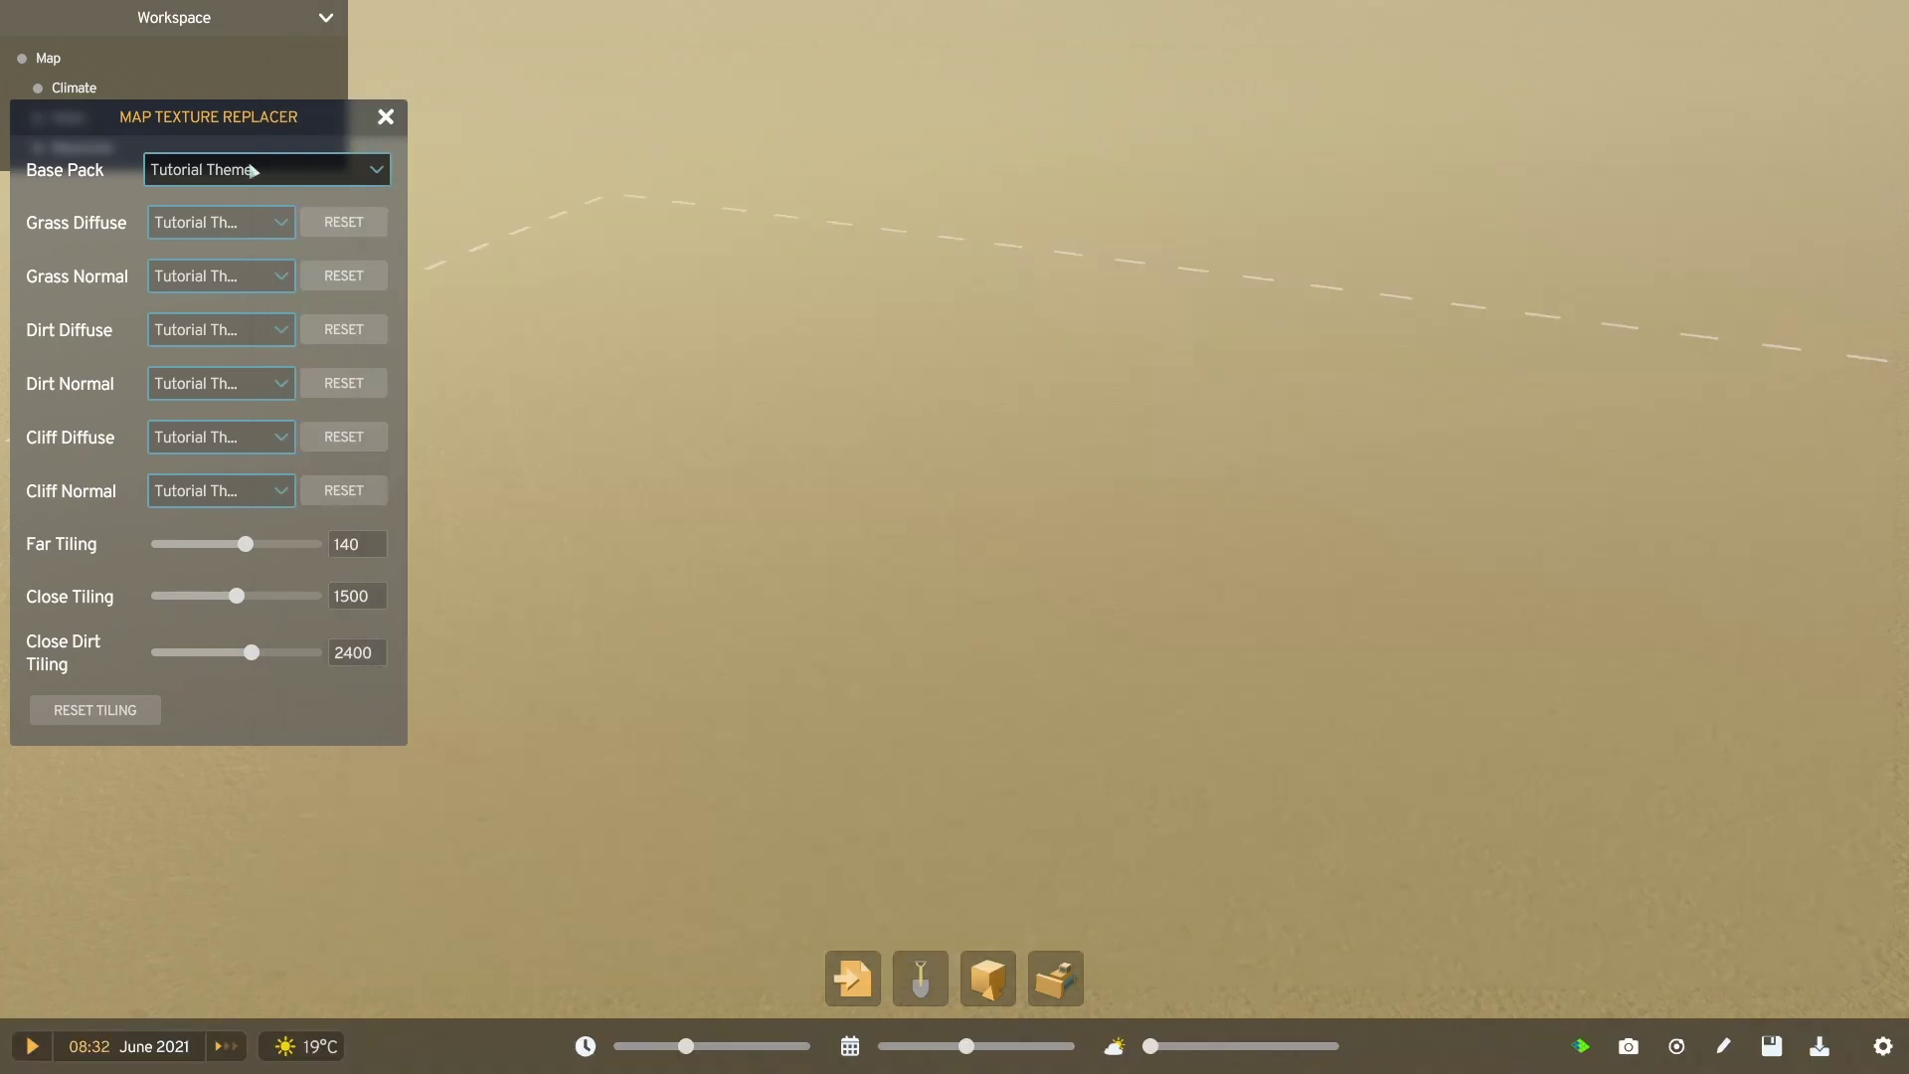
click(254, 171)
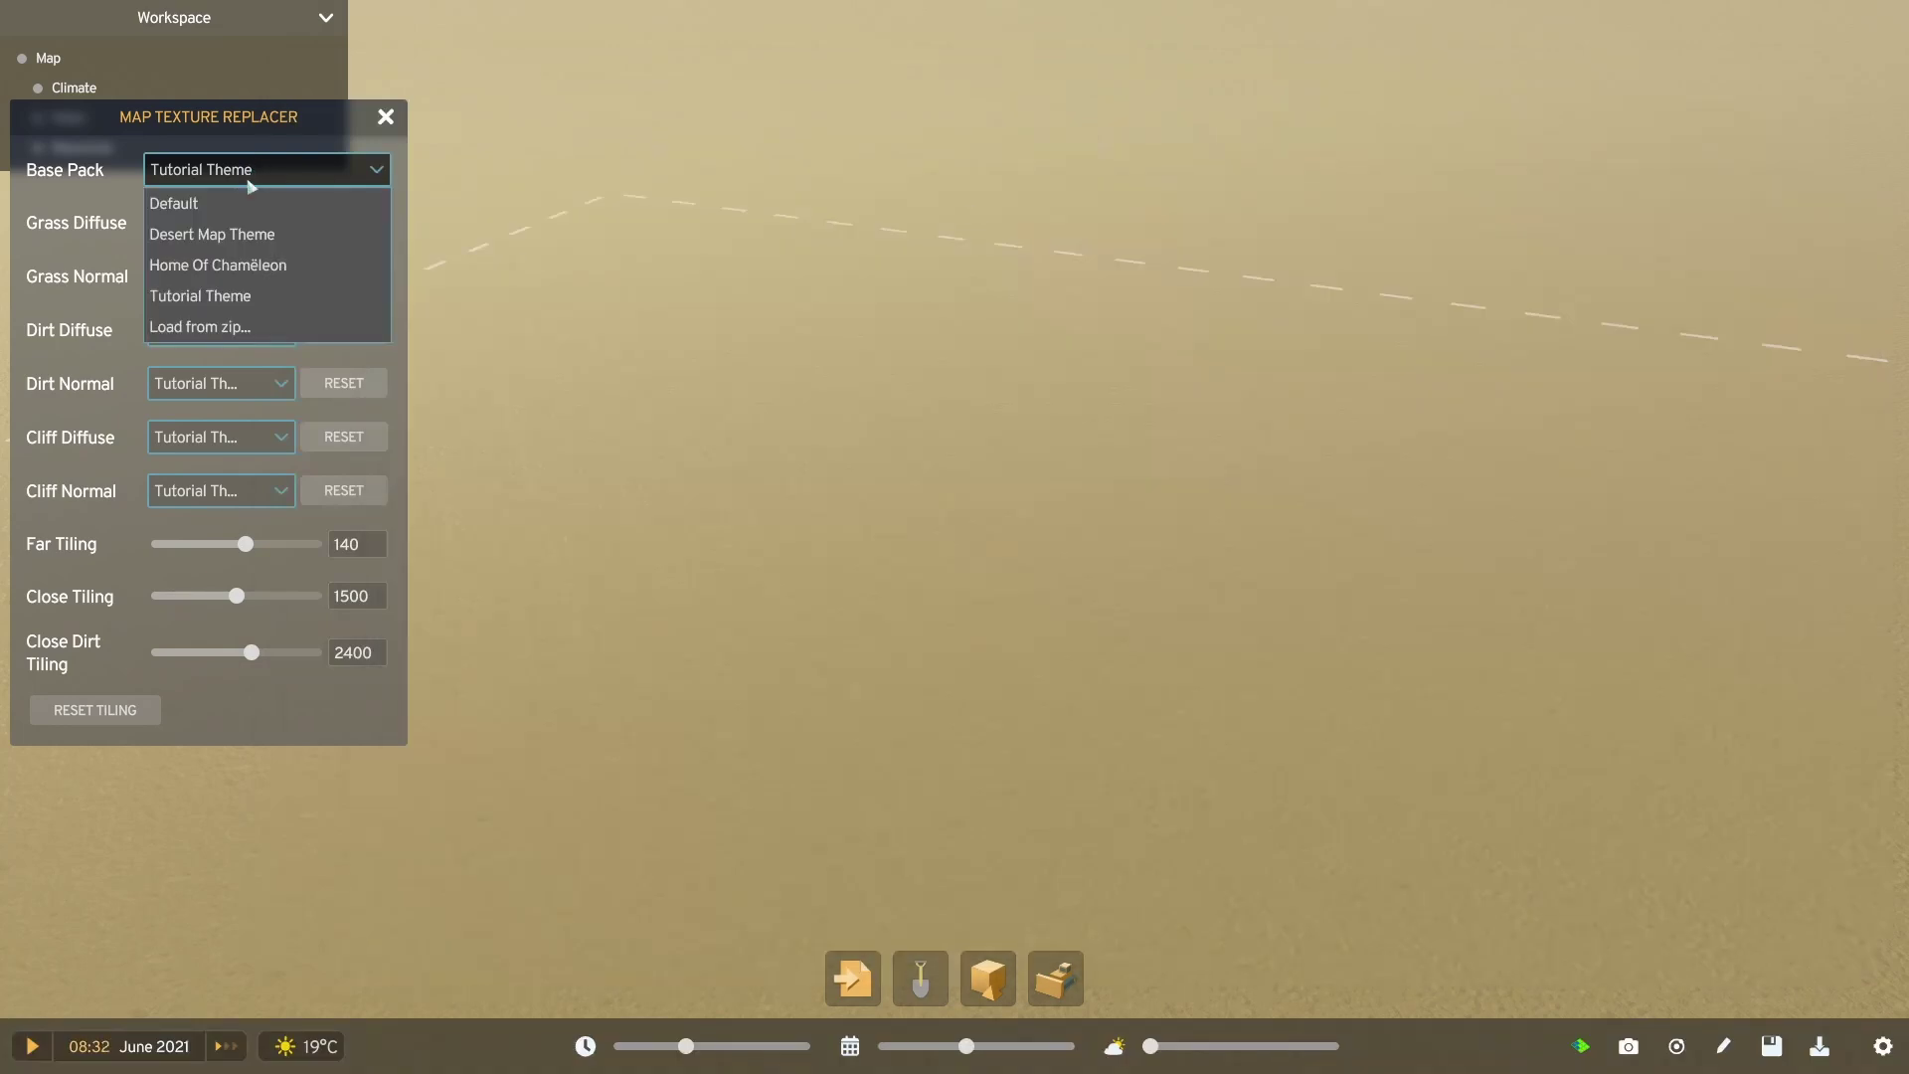
click(334, 294)
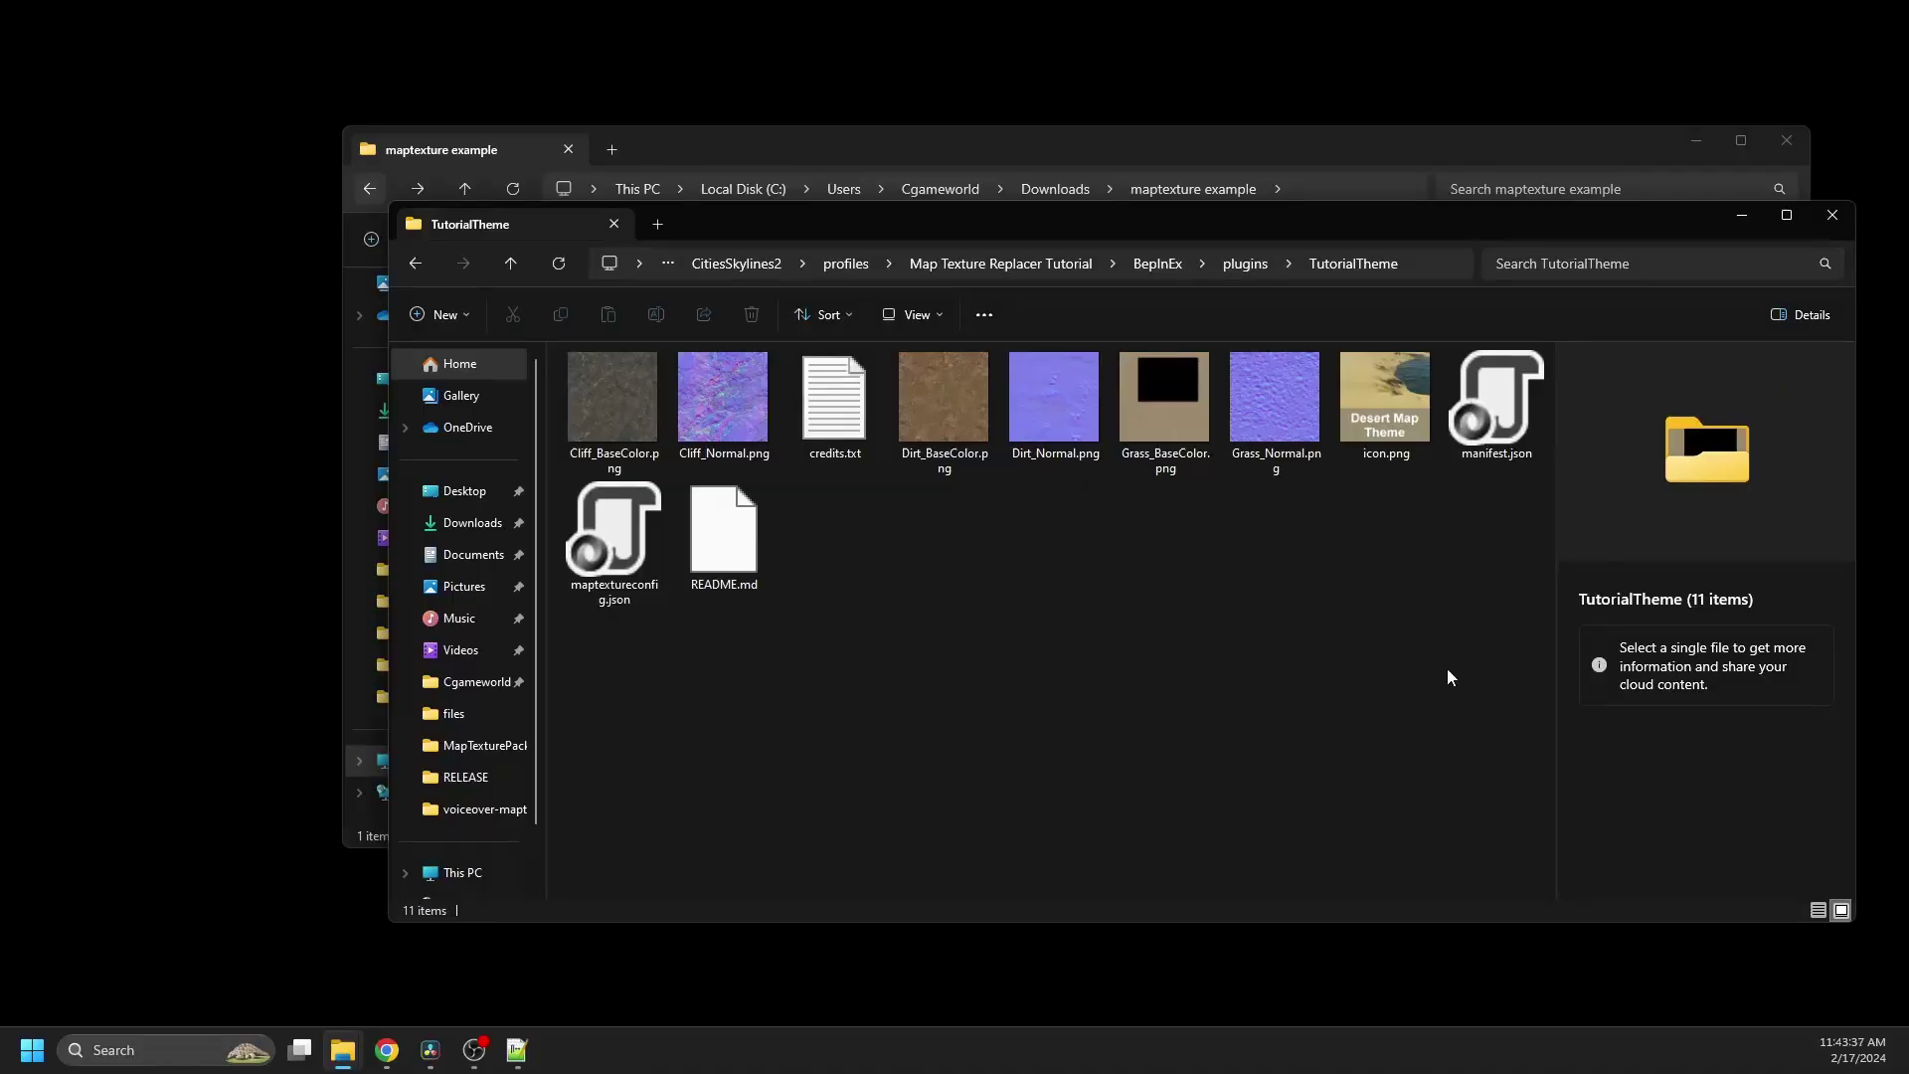
Step: Box-select all 11 TutorialTheme files and bring up their context menu
drag(1505, 680, 621, 399)
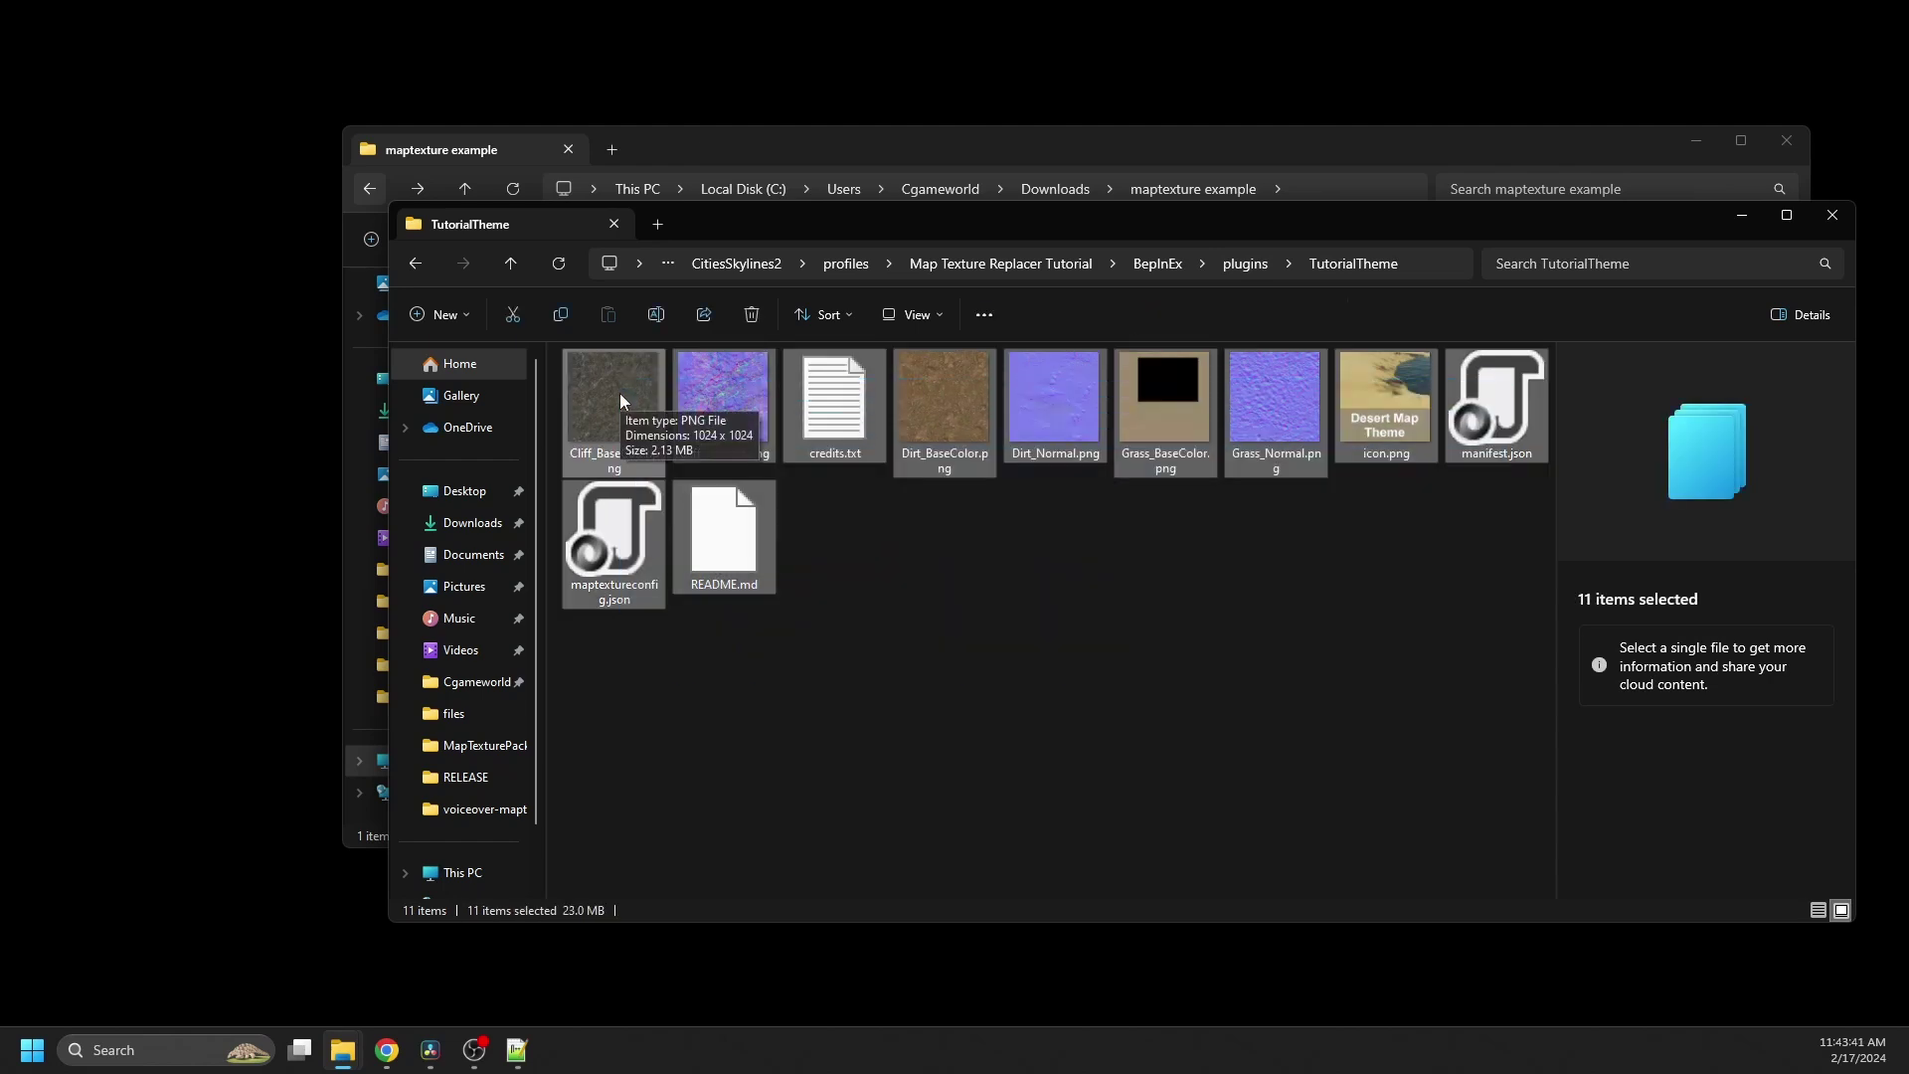
right_click(620, 395)
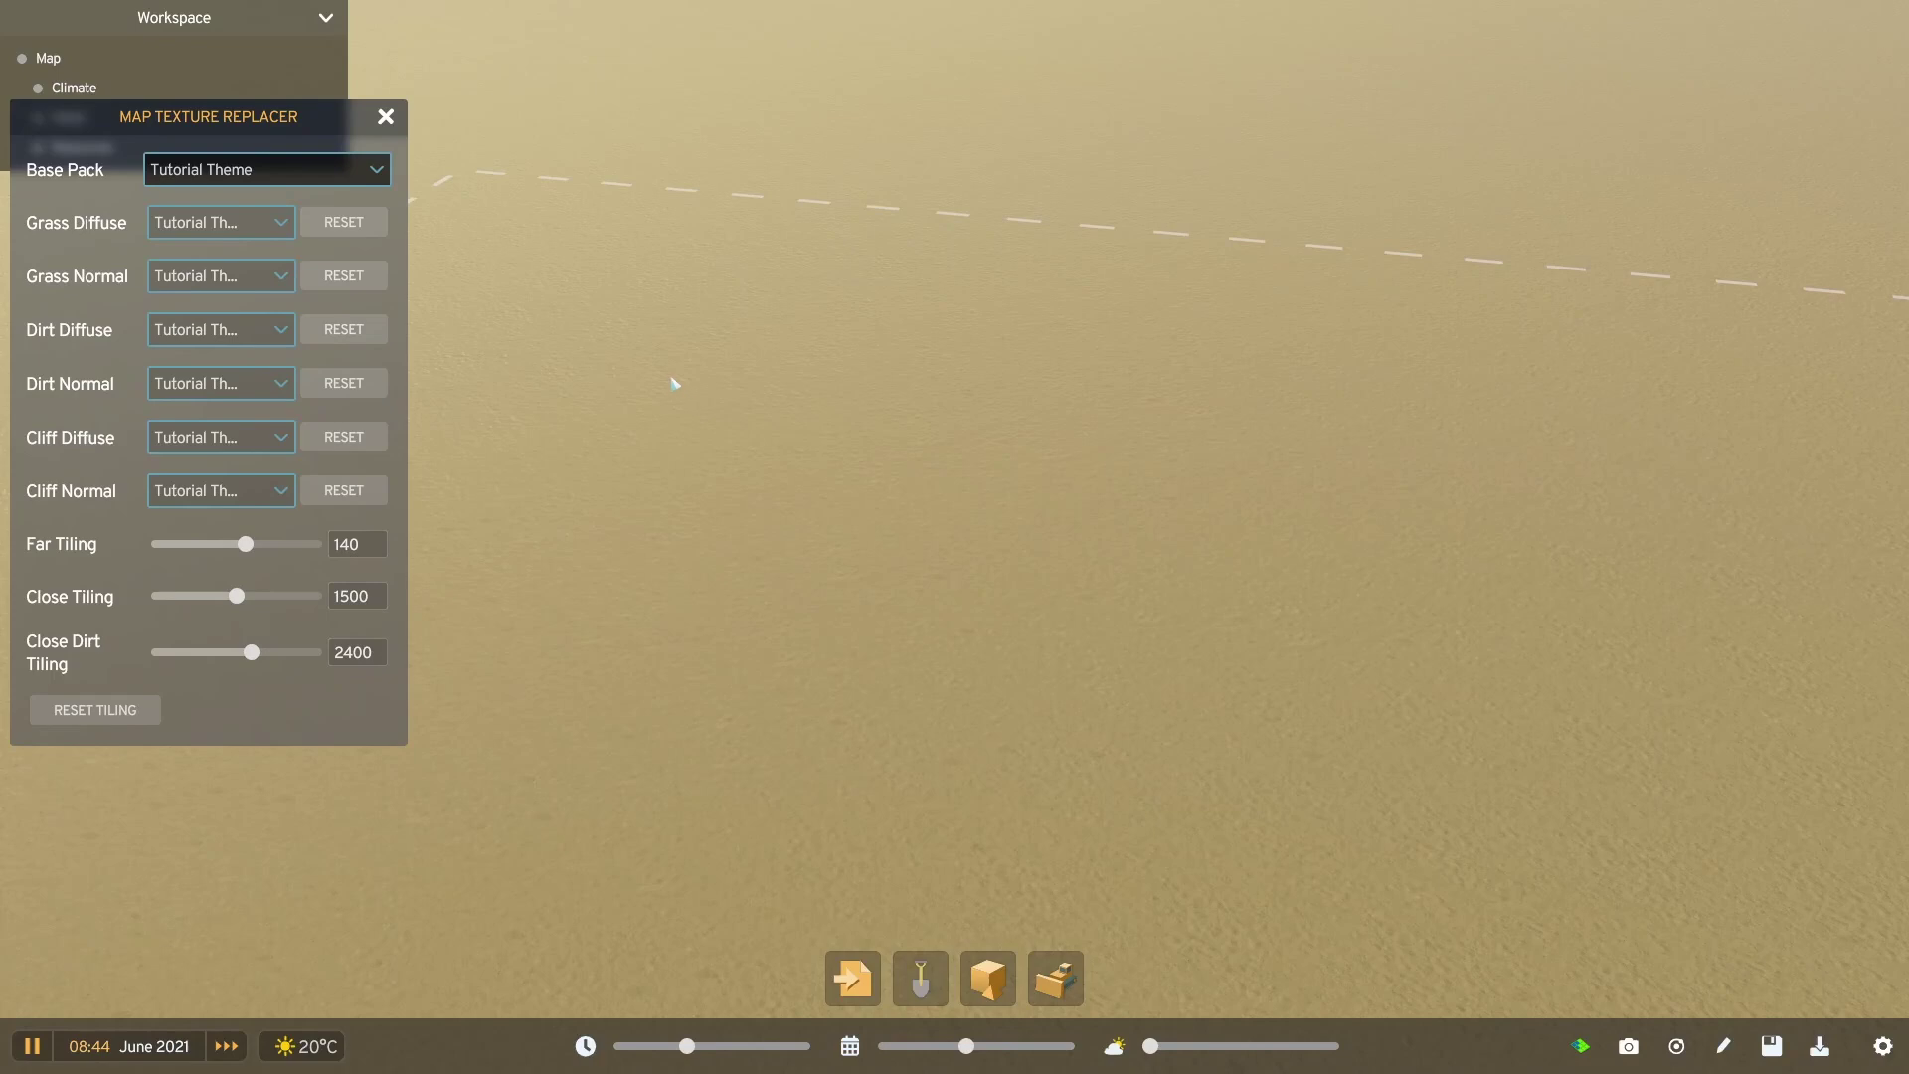
Step: Open the Base Pack dropdown to reach the Load from zip… option
click(307, 176)
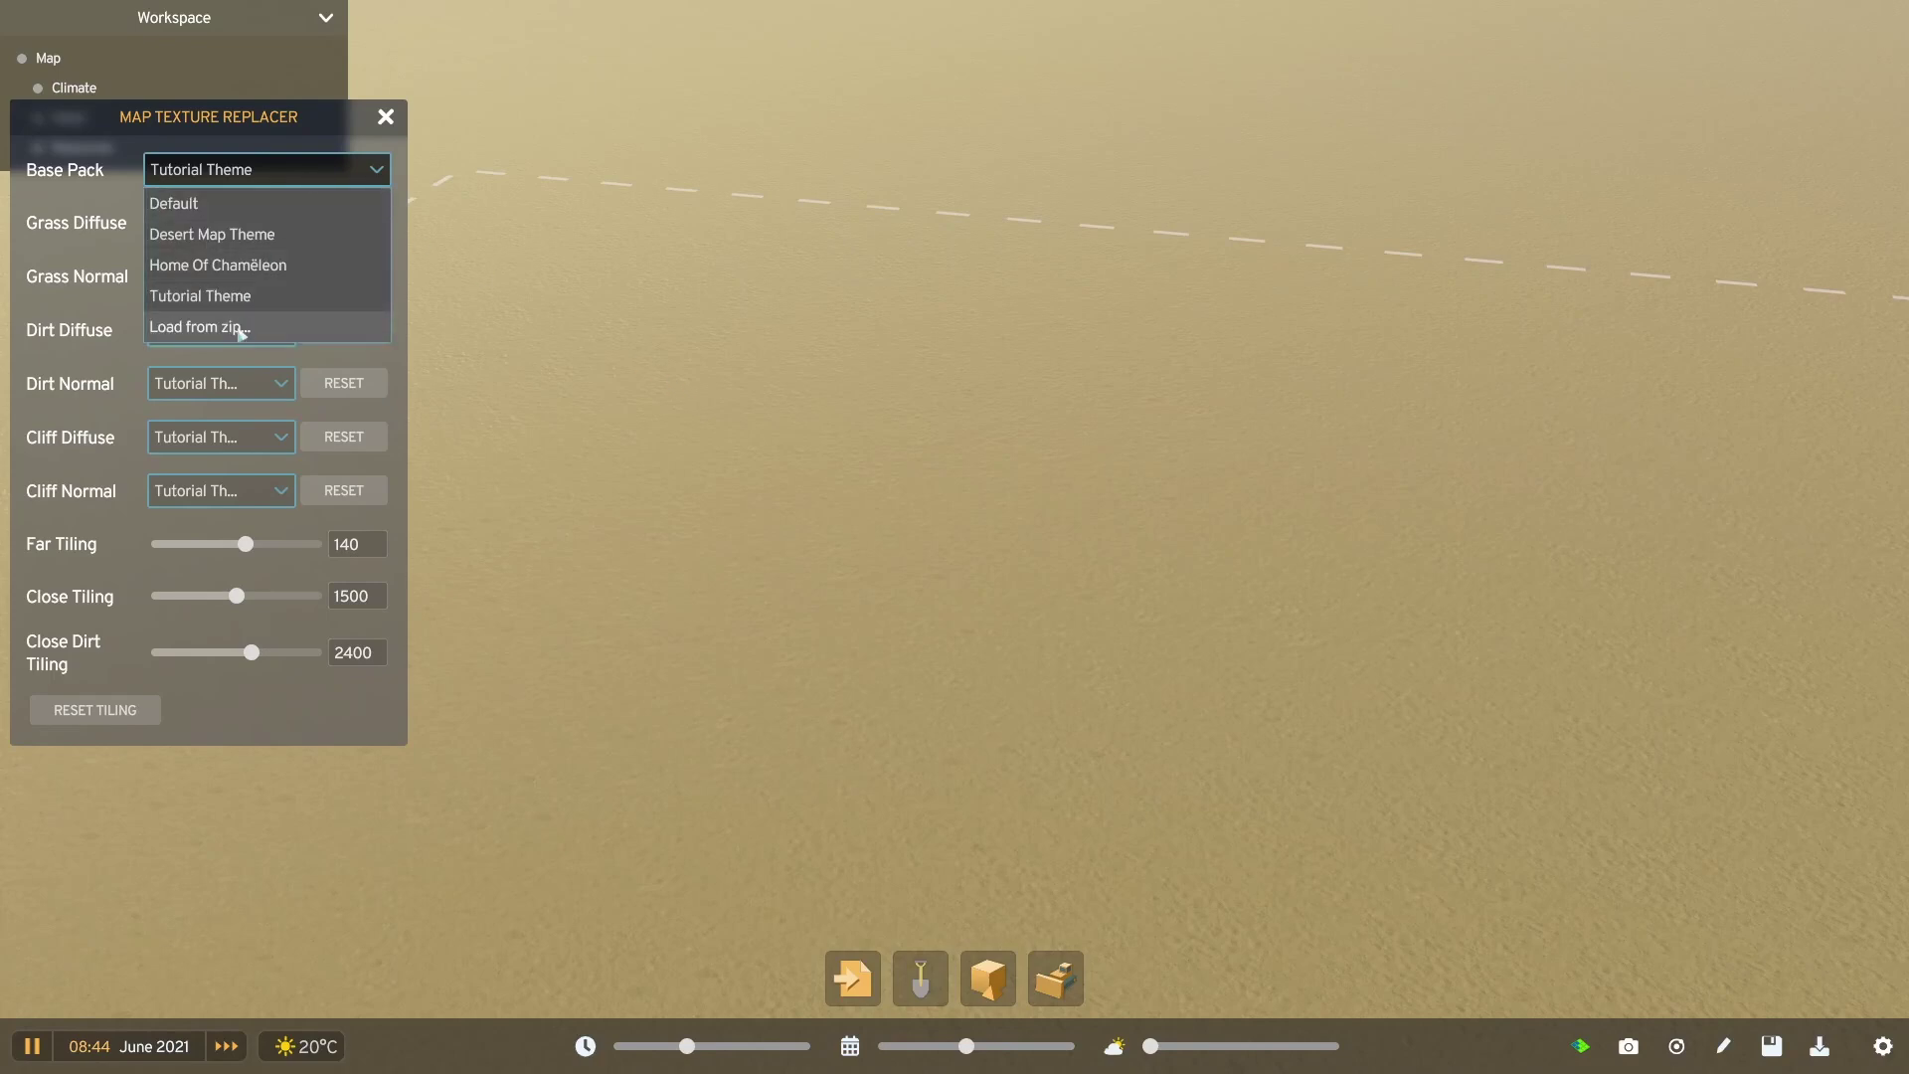